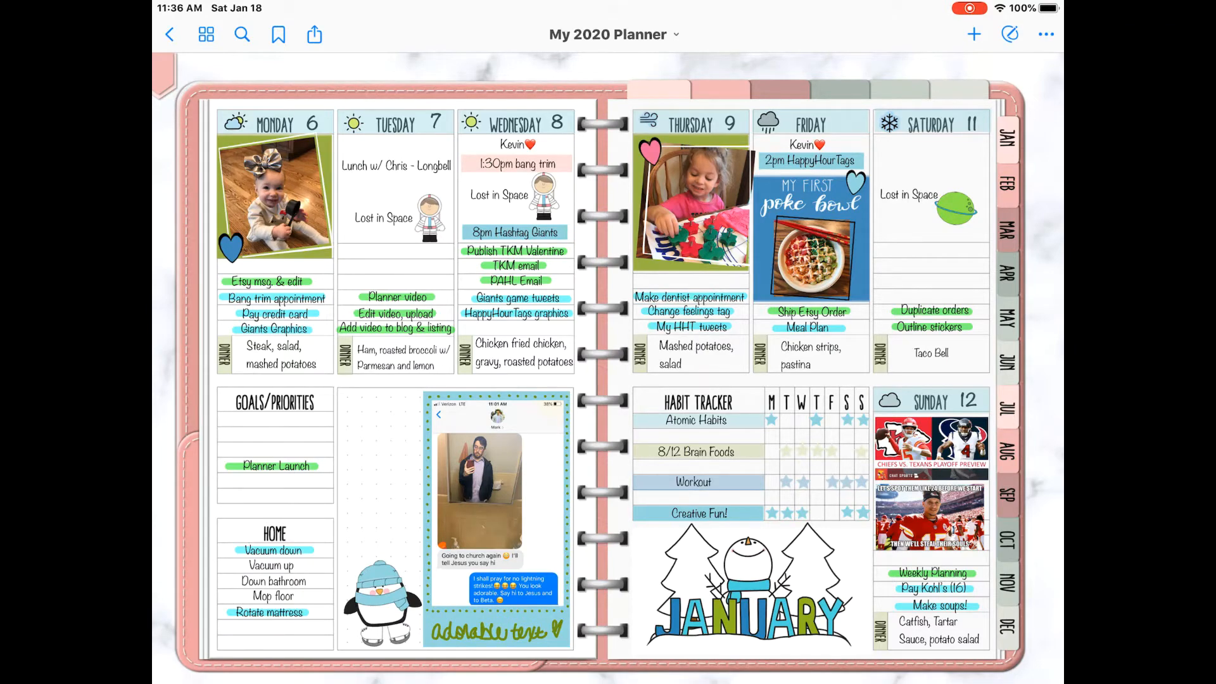
scroll(608, 368, "right", 5)
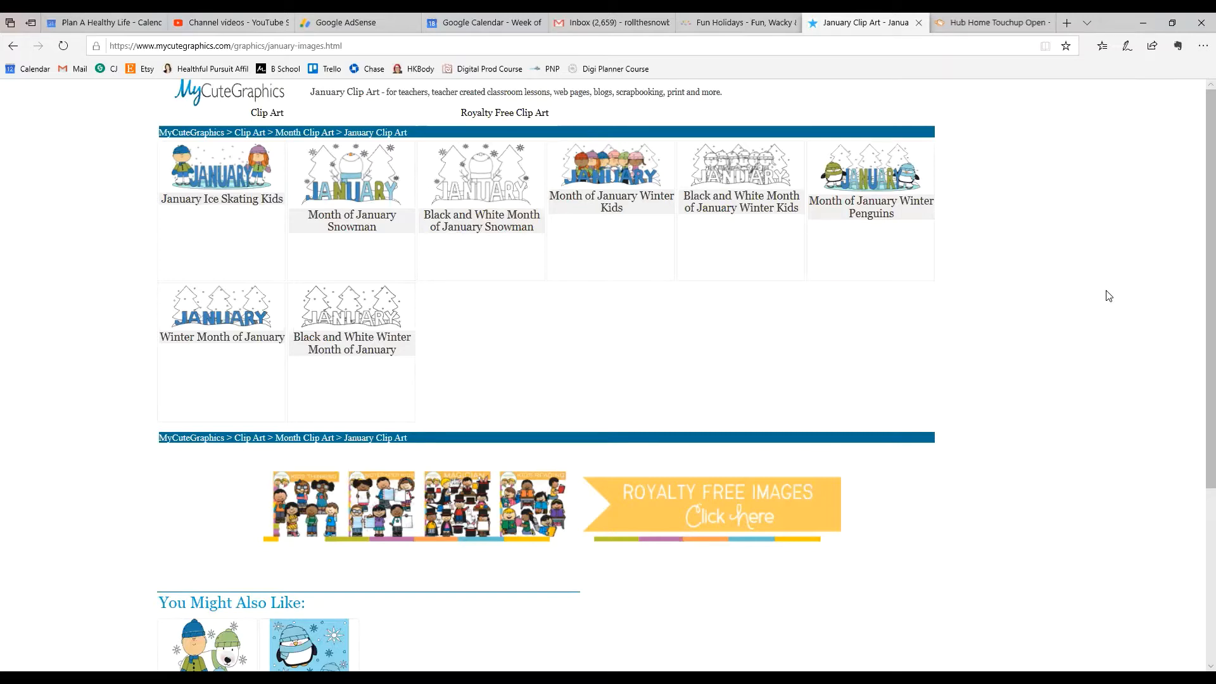
- Save the Month of January Snowman clip art as january-month-snowman in the Months > January Clip Art folder, replacing the existing file
left_click(373, 190)
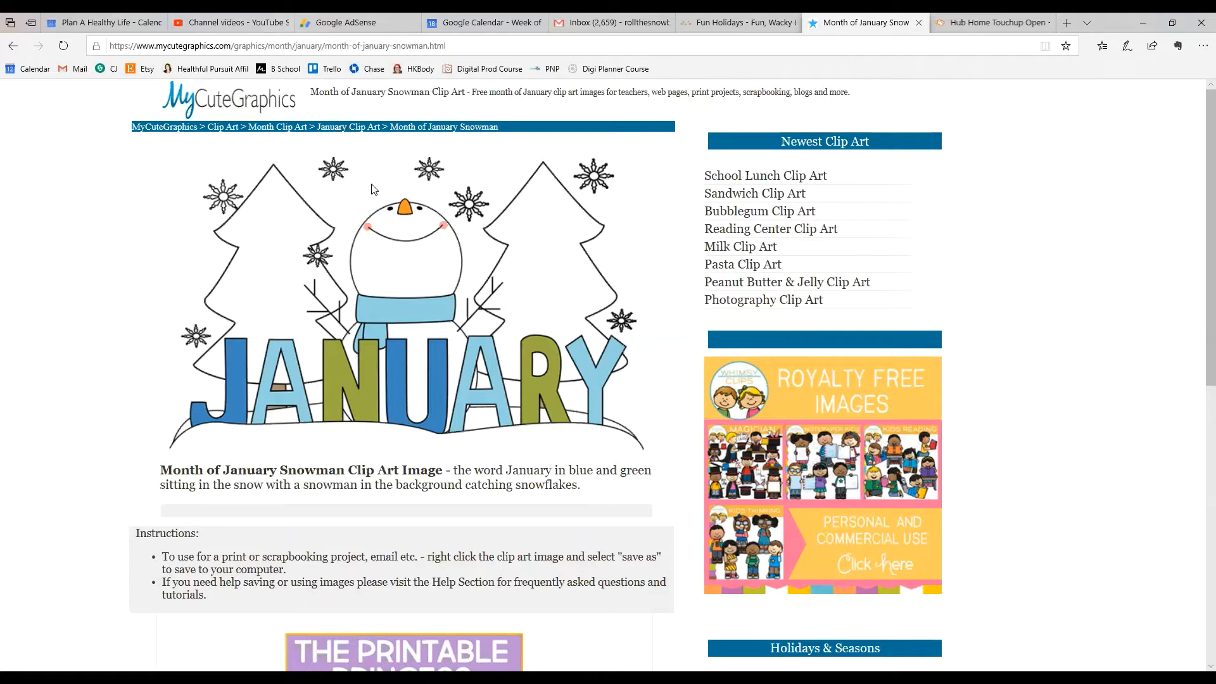
right_click(374, 230)
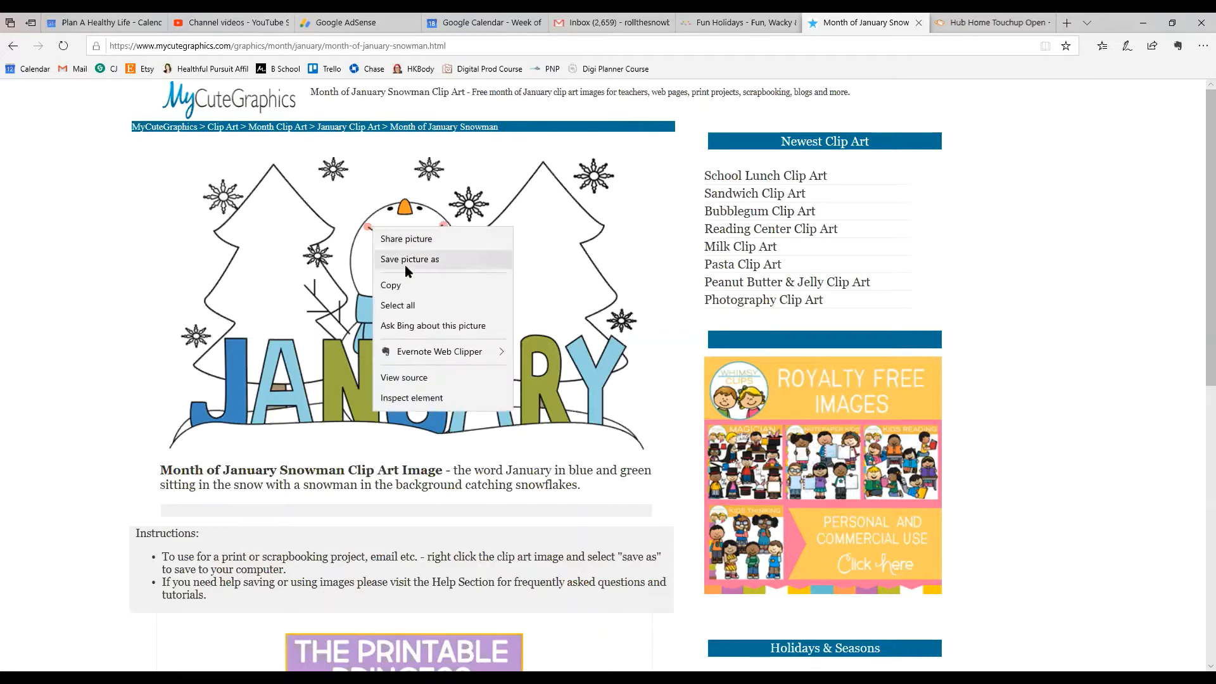
left_click(410, 265)
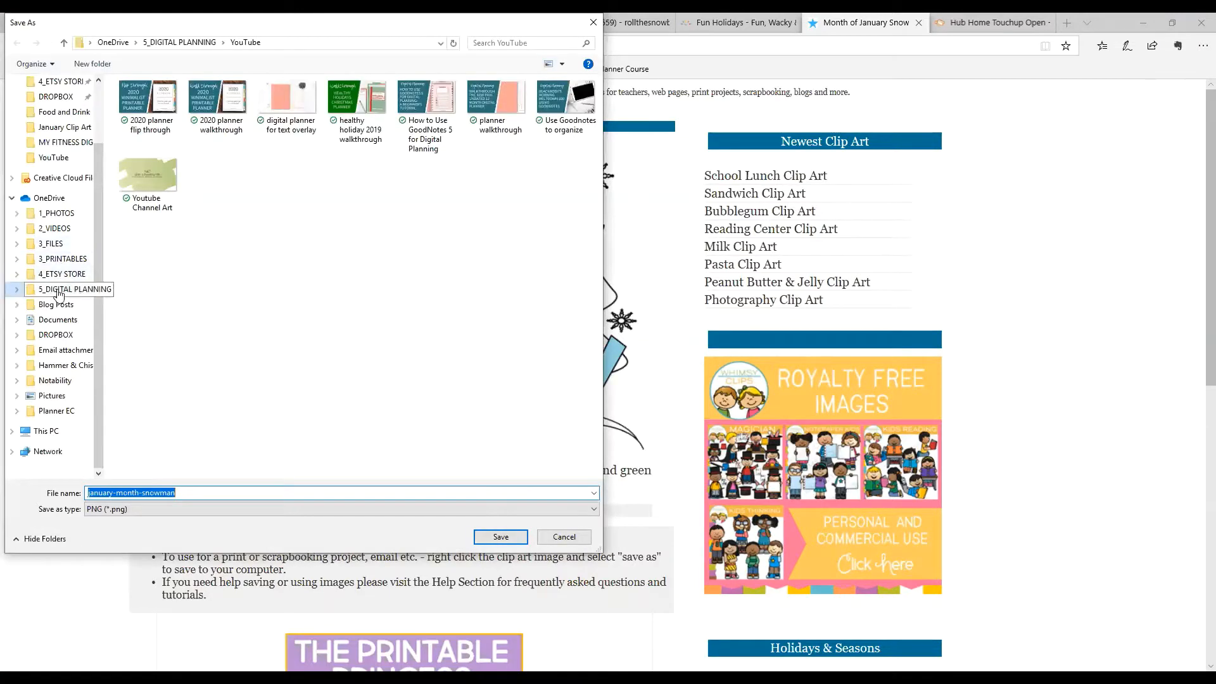
left_click(57, 291)
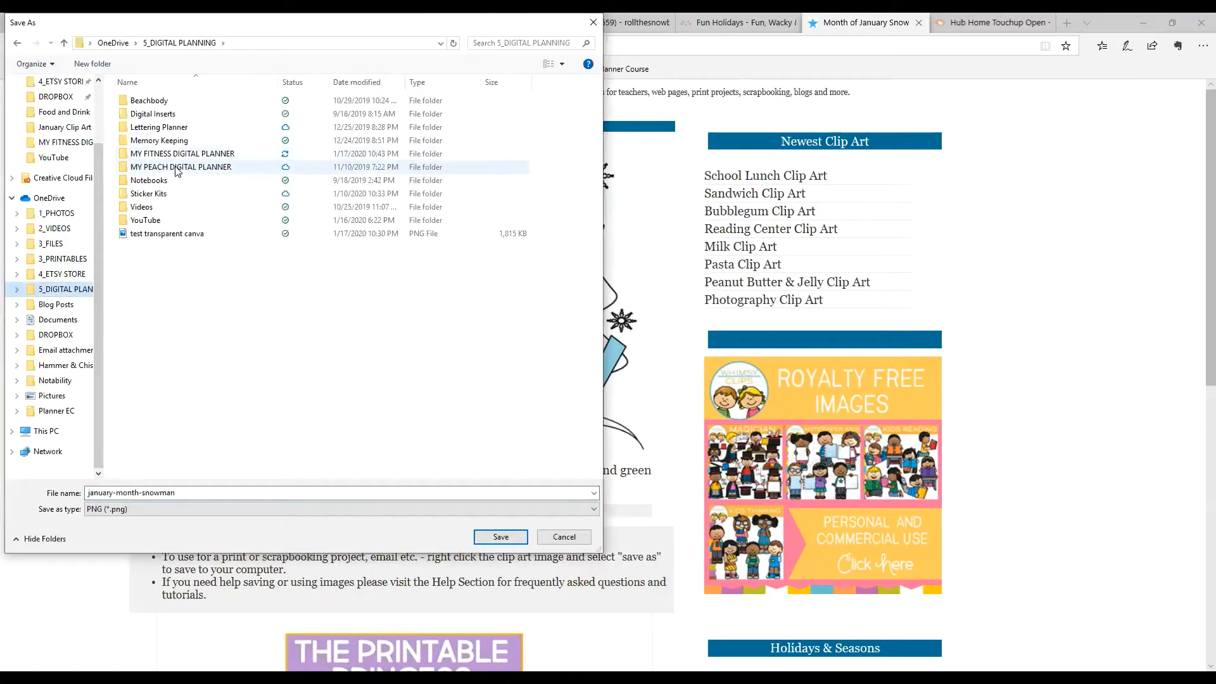
double_click(166, 194)
double_click(177, 129)
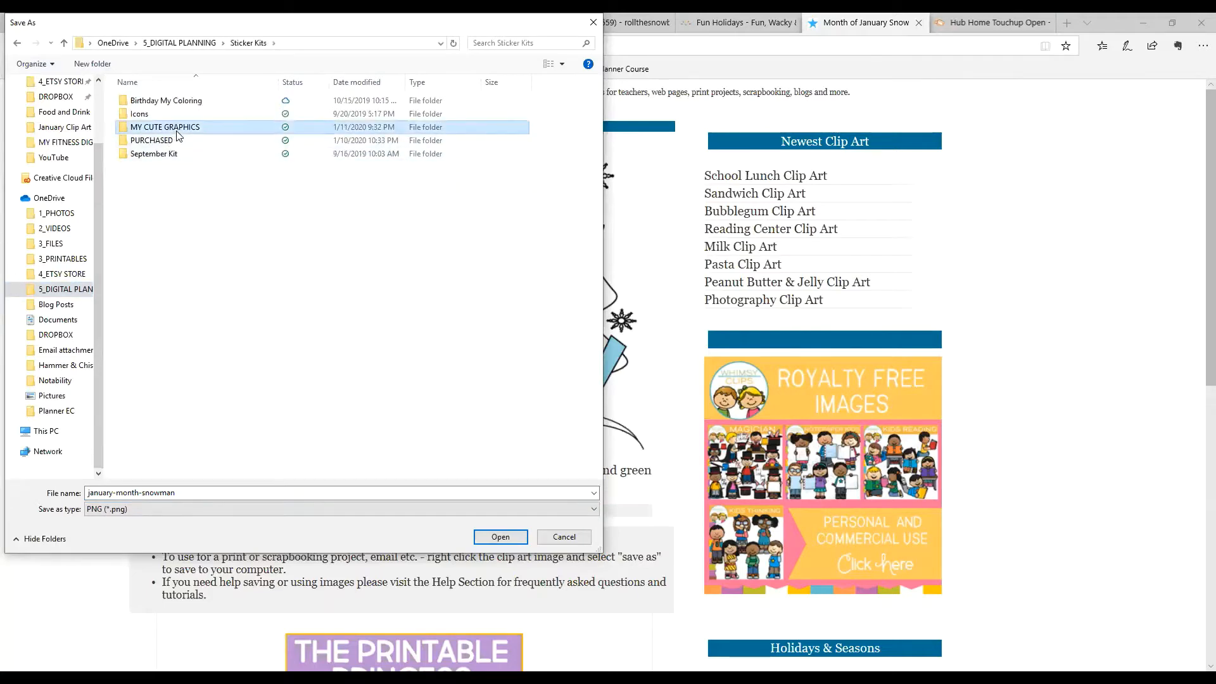
left_click(148, 169)
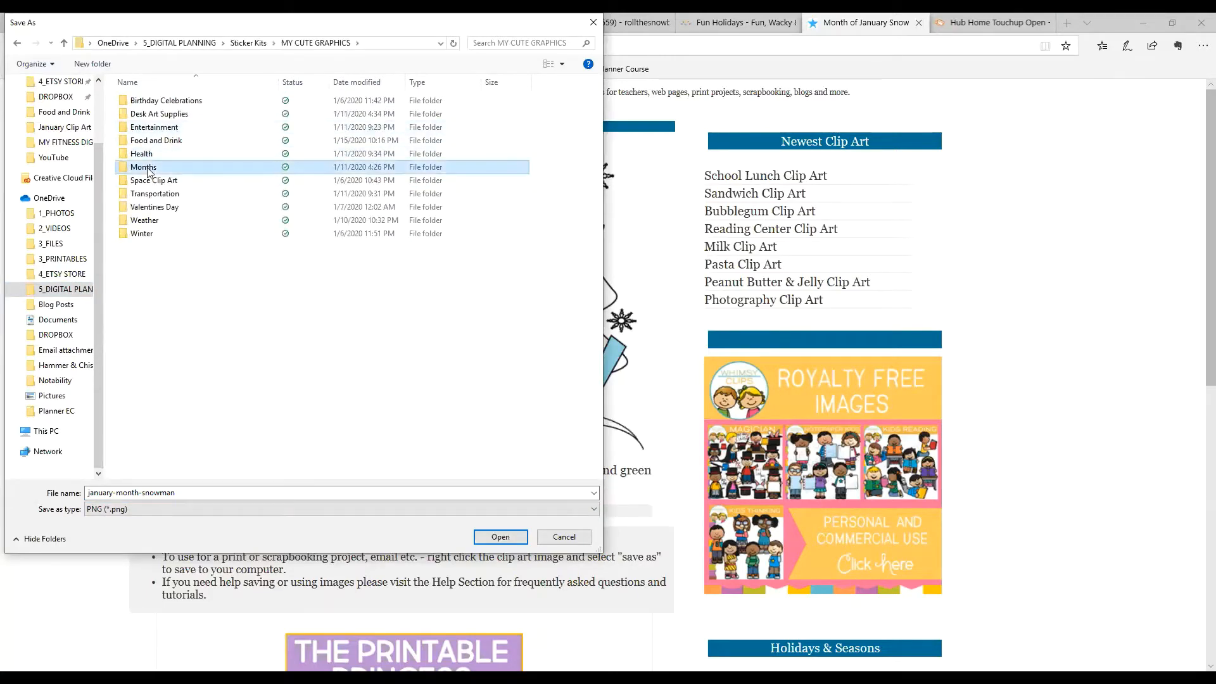
double_click(148, 168)
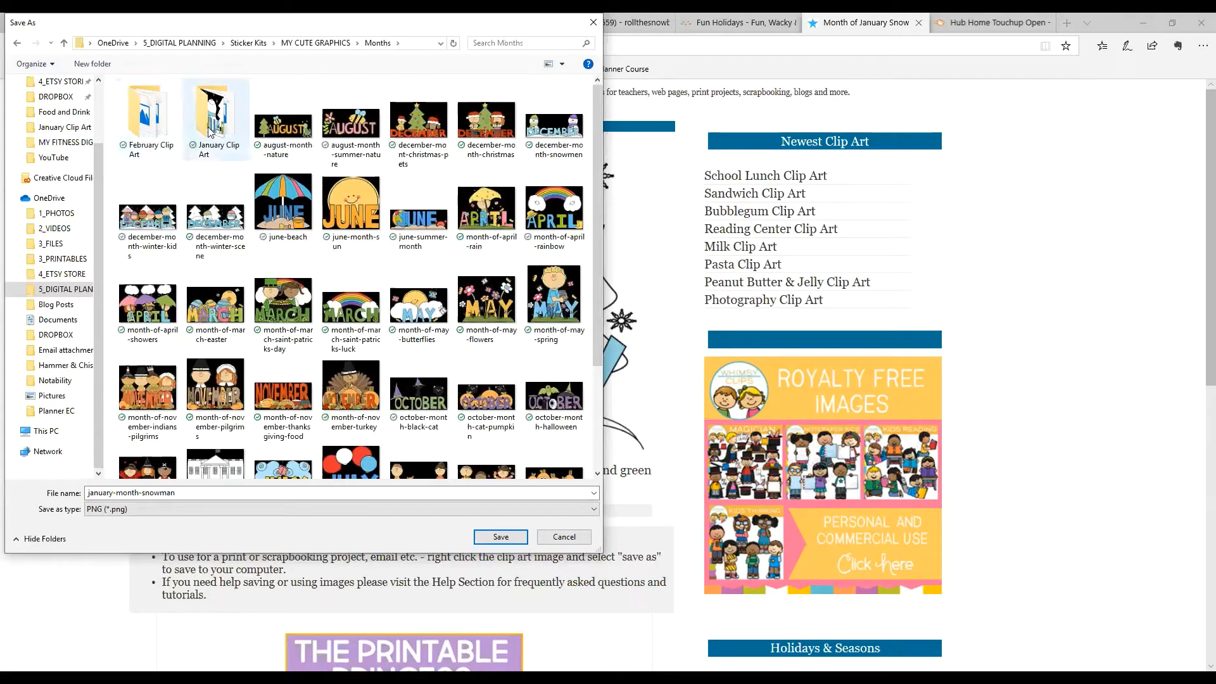
double_click(211, 131)
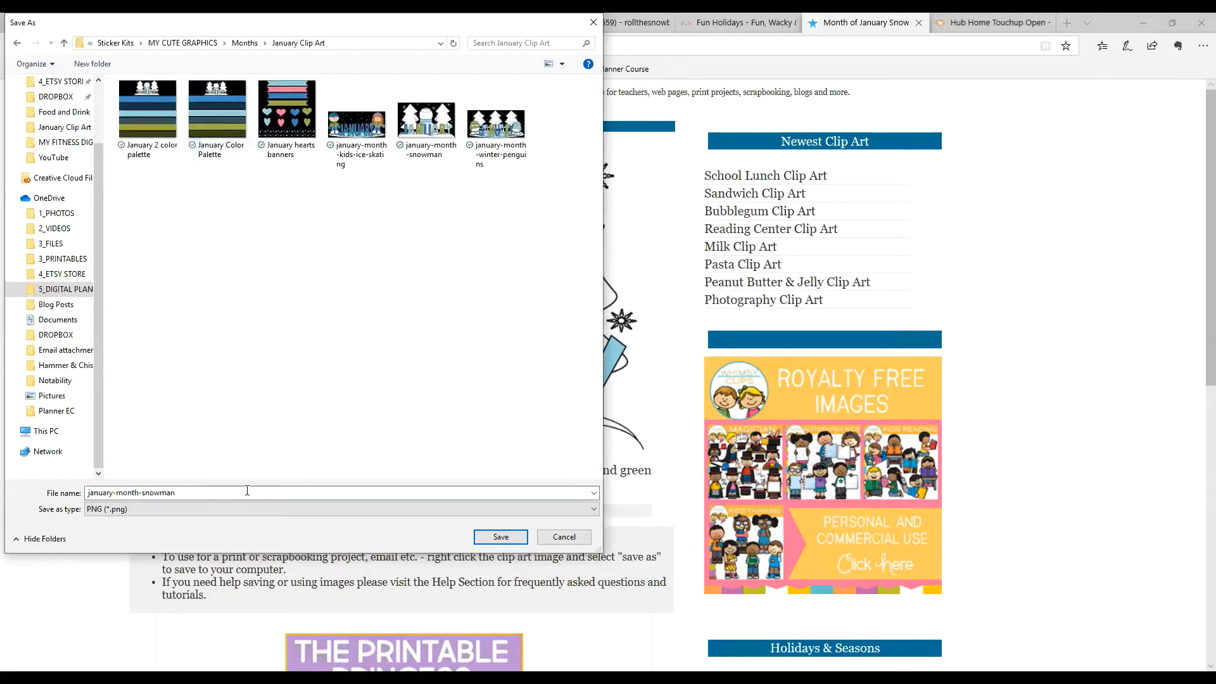
left_click(500, 536)
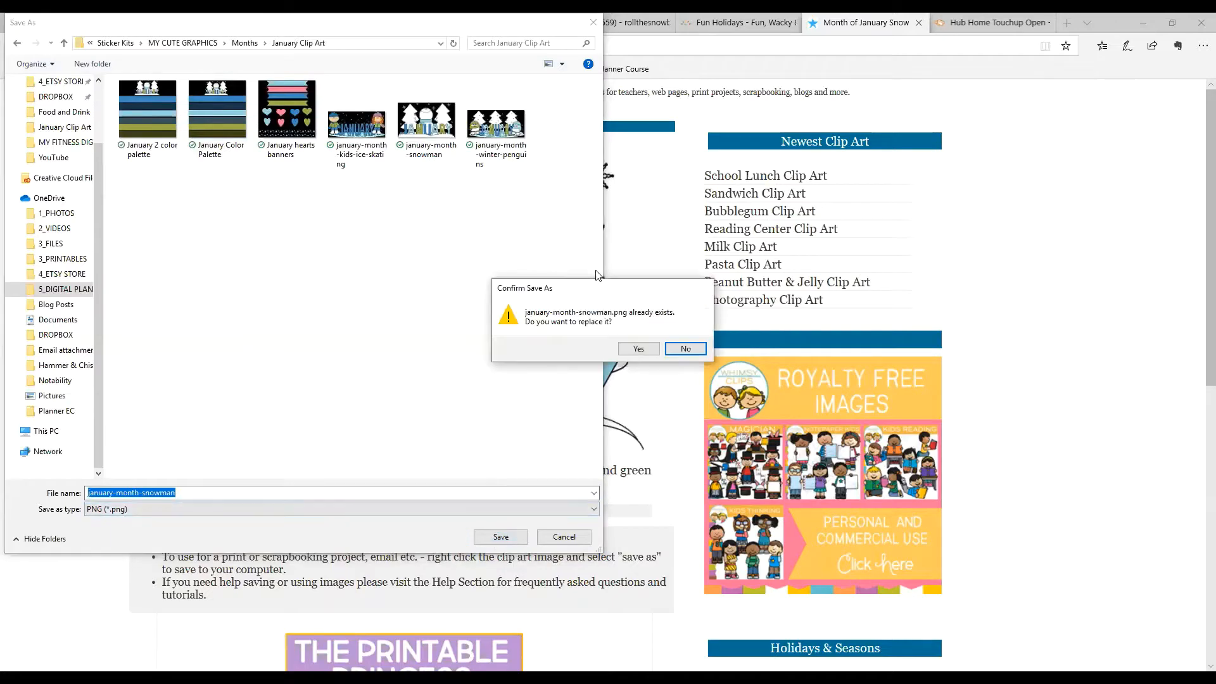
left_click(634, 352)
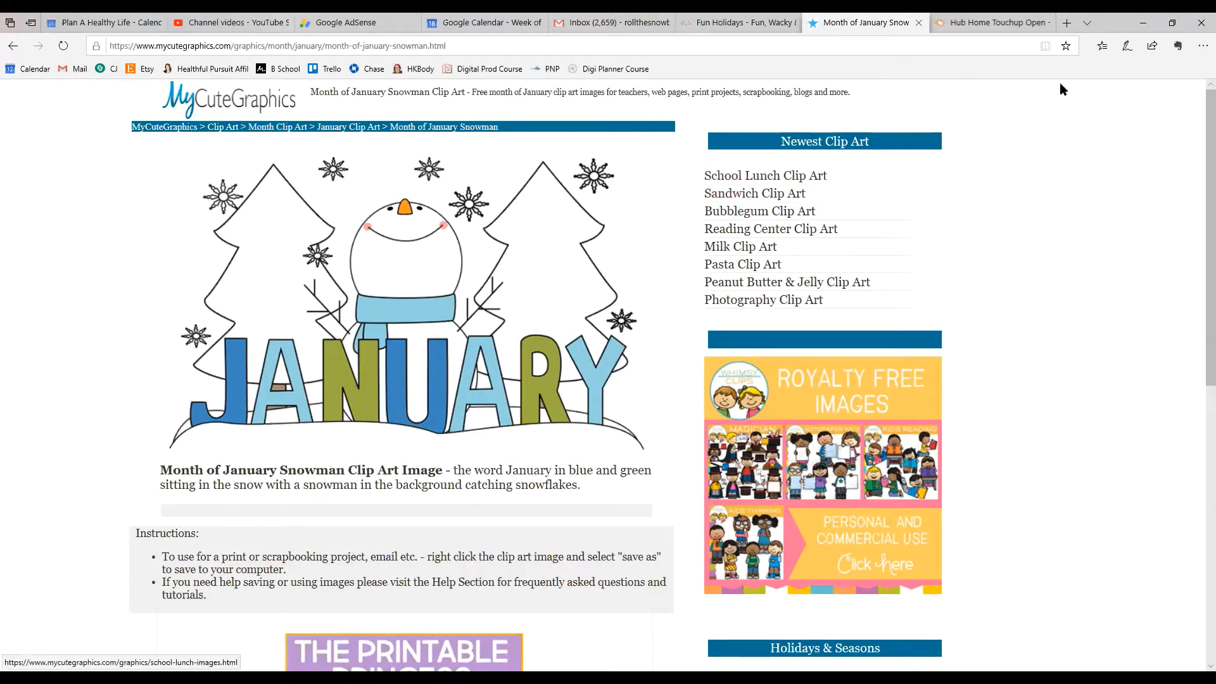
- Switch to PicMonkey and create a custom 2000 × 2000 pixel design with a transparent canvas
left_click(982, 22)
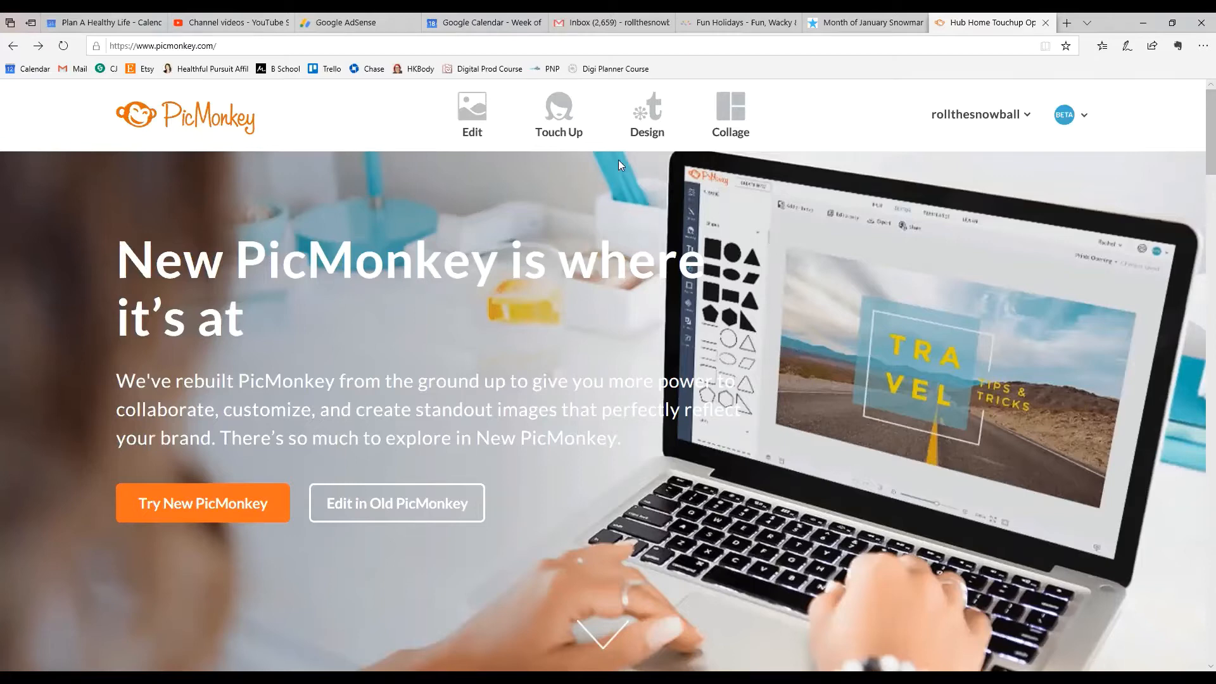
mouse_move(630, 155)
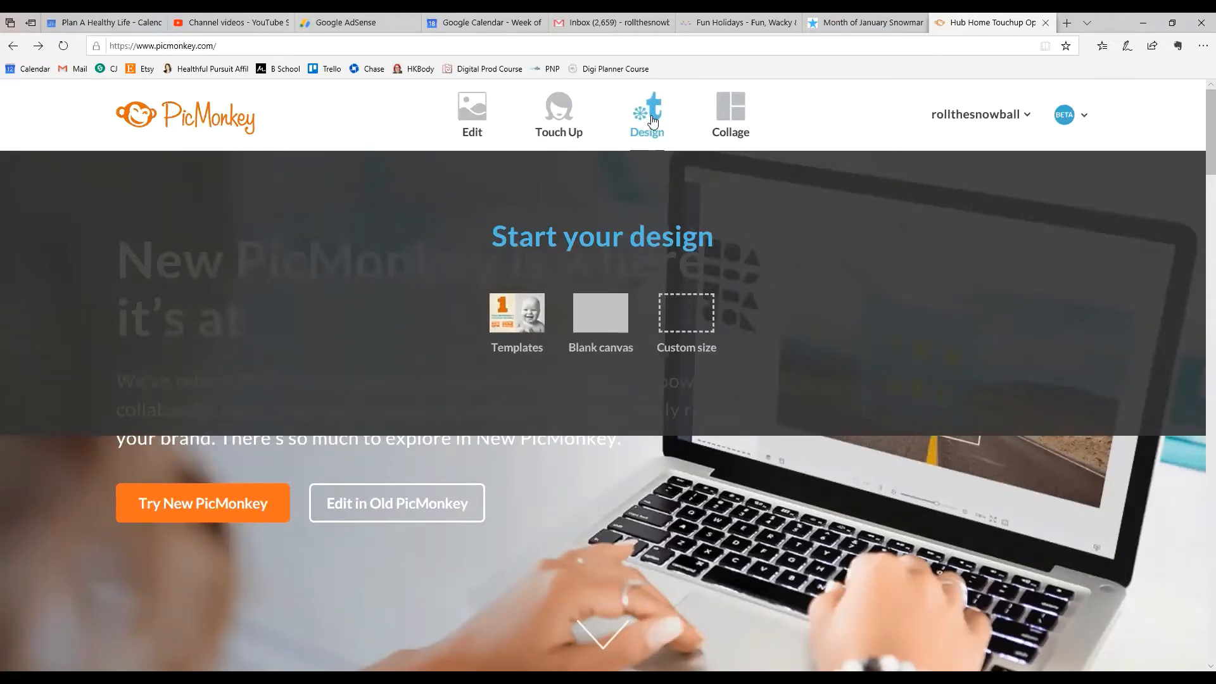
left_click(686, 317)
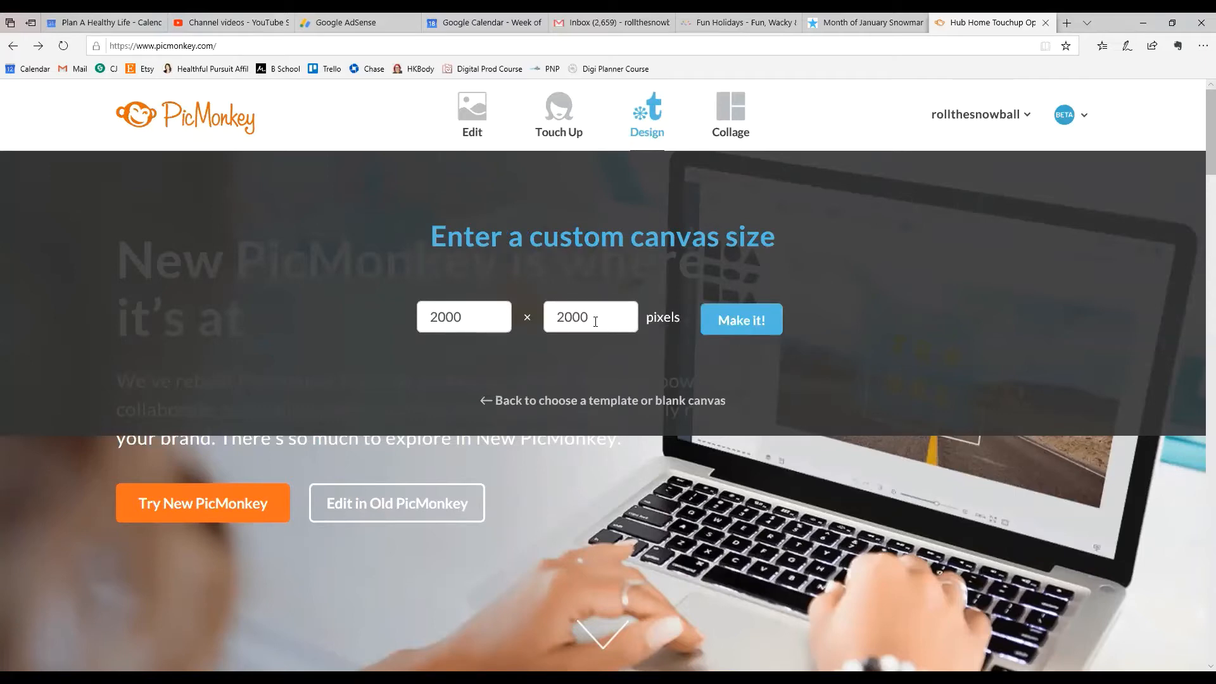
left_click(739, 322)
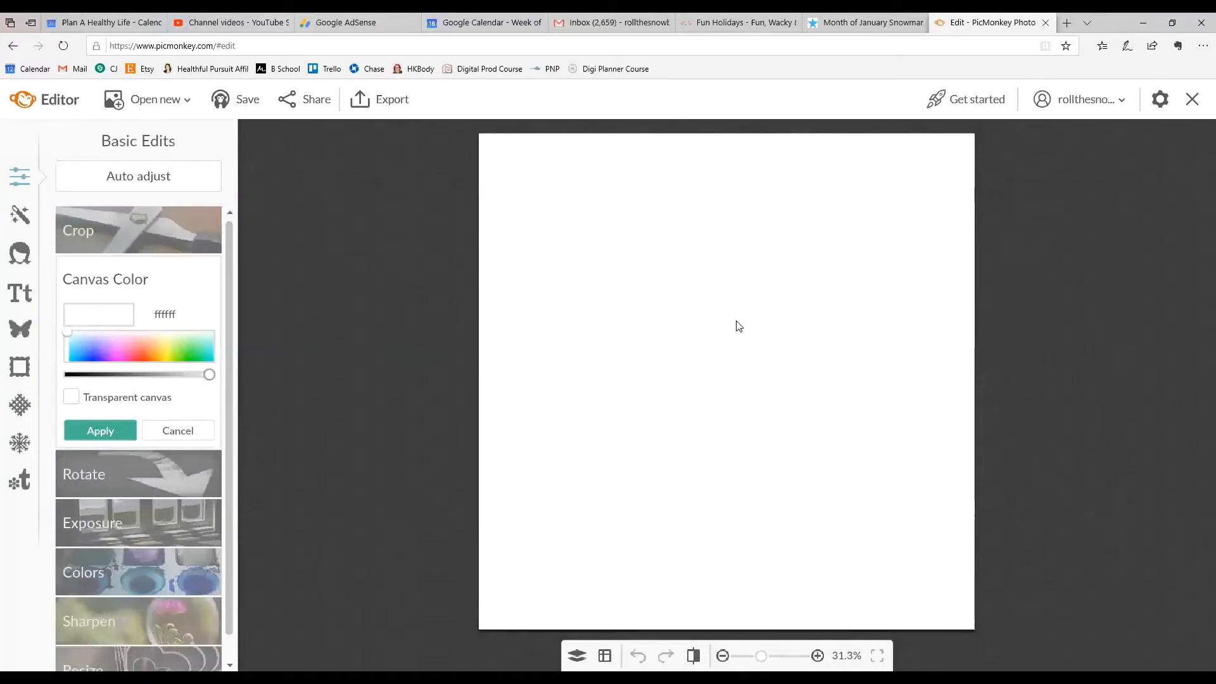
left_click(71, 398)
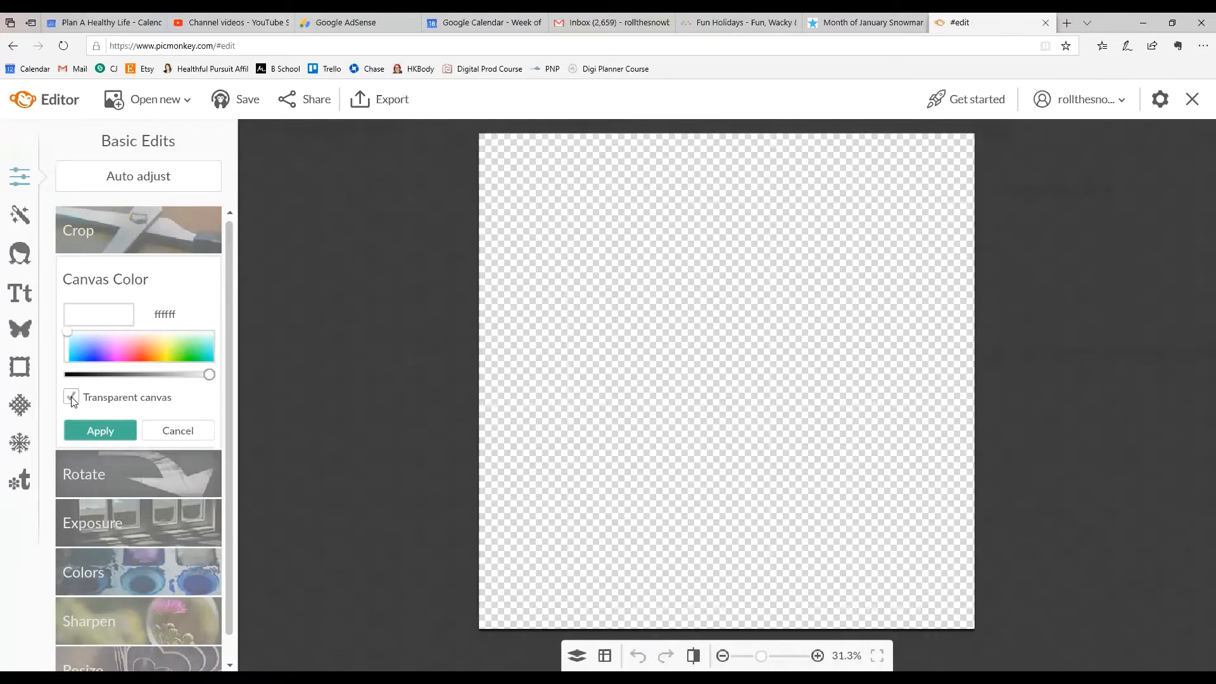
left_click(99, 431)
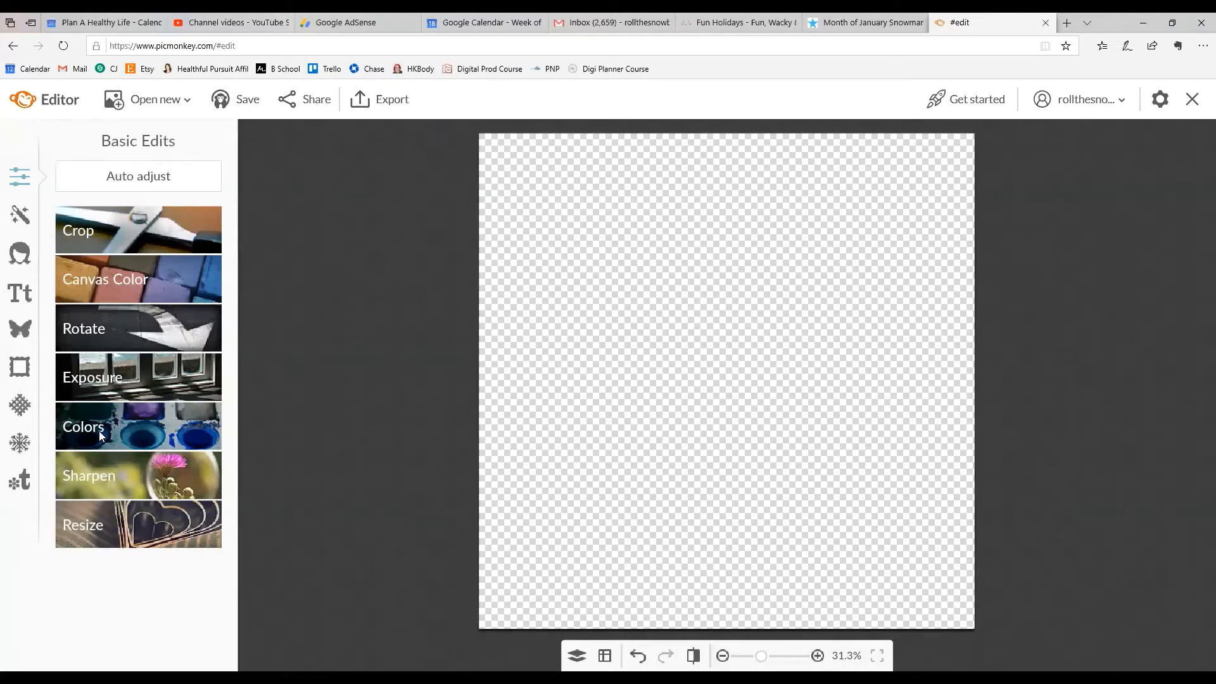
- Add the january-month-snowman image from the computer to the canvas as a graphic
left_click(21, 331)
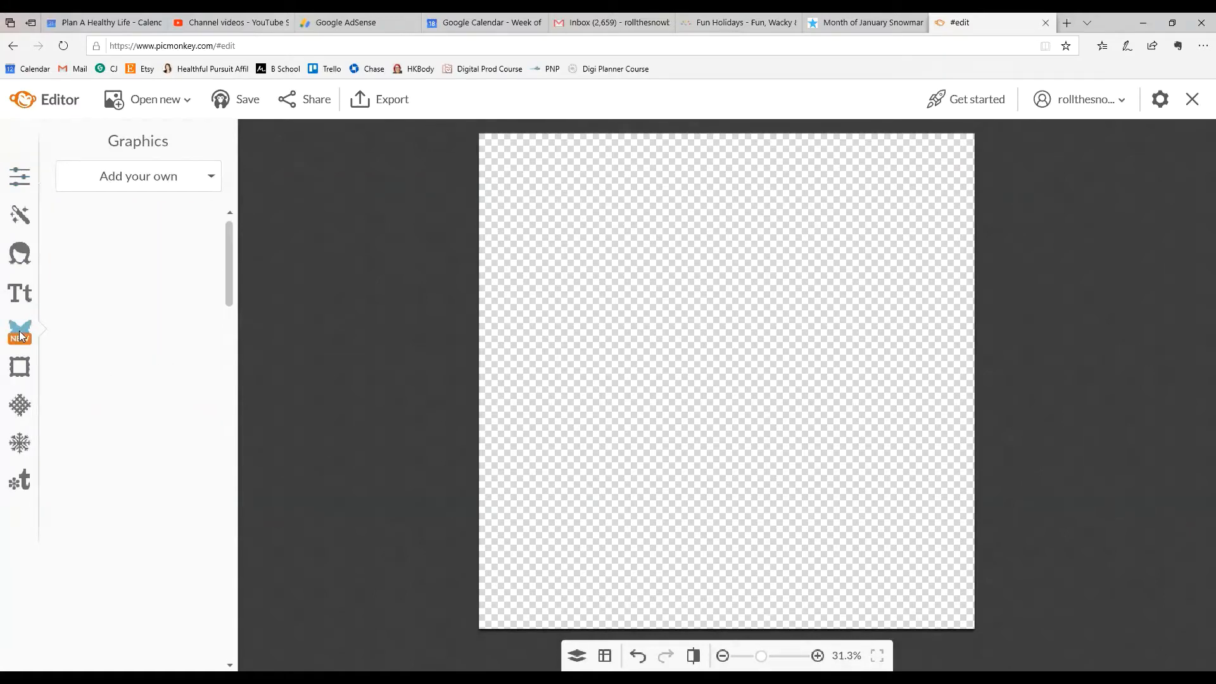
left_click(148, 178)
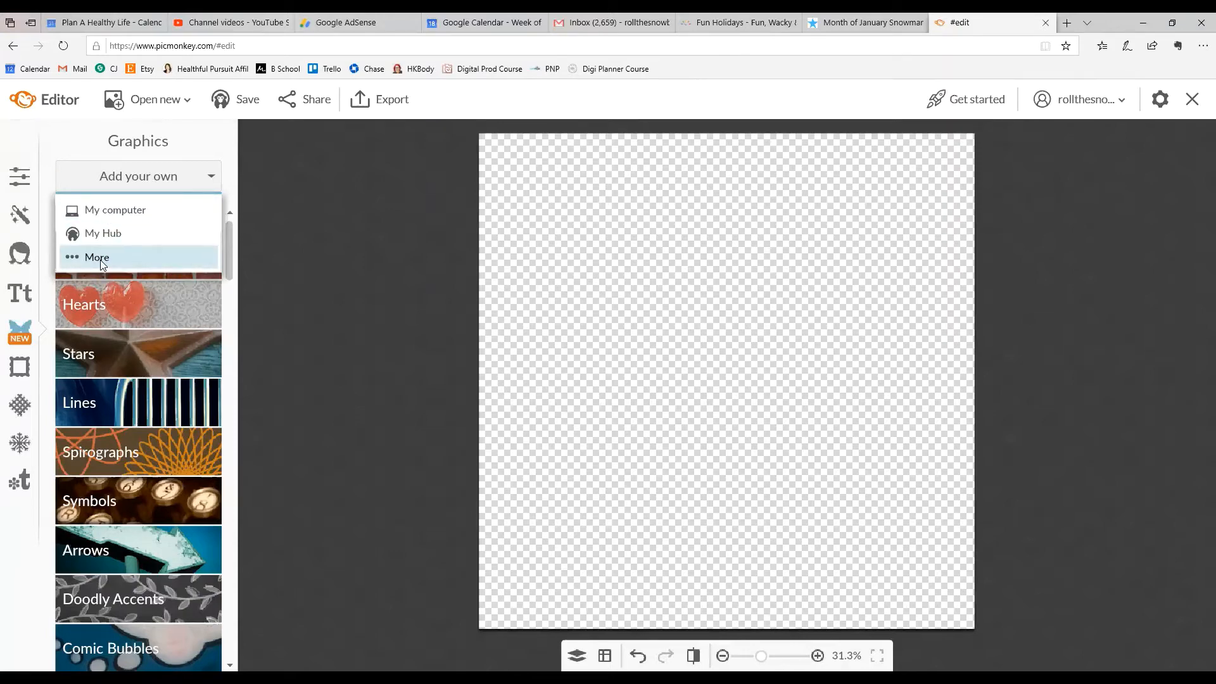
left_click(125, 215)
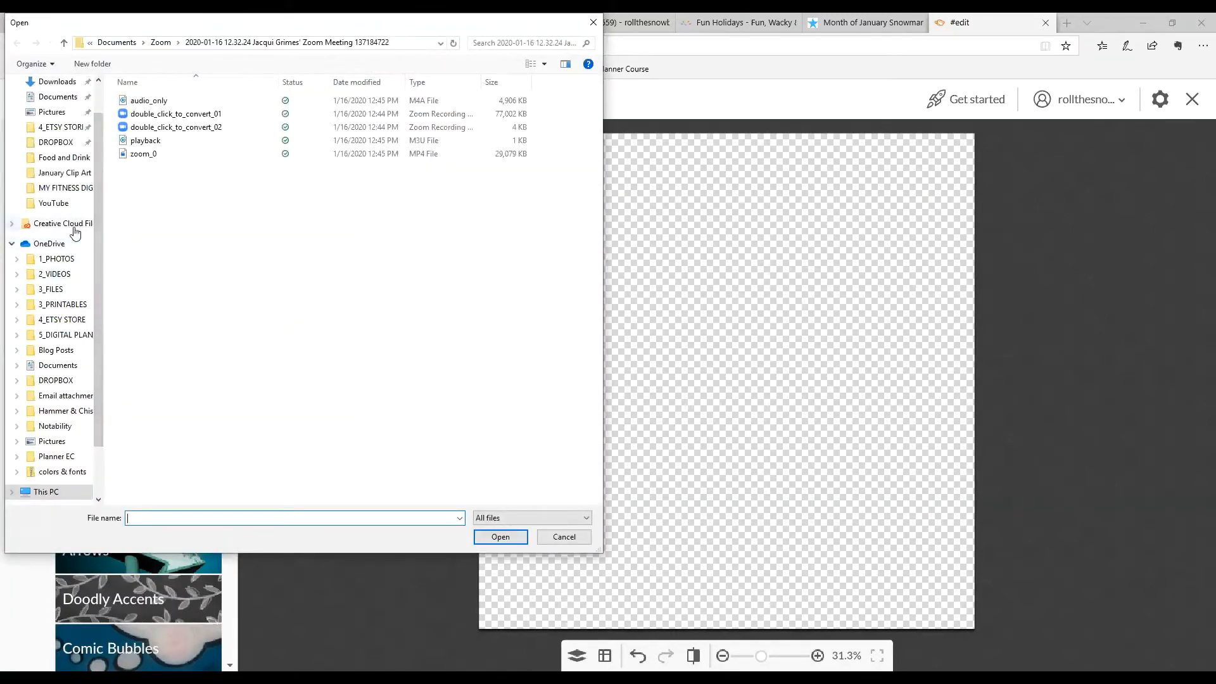
scroll(71, 159, "up", 1)
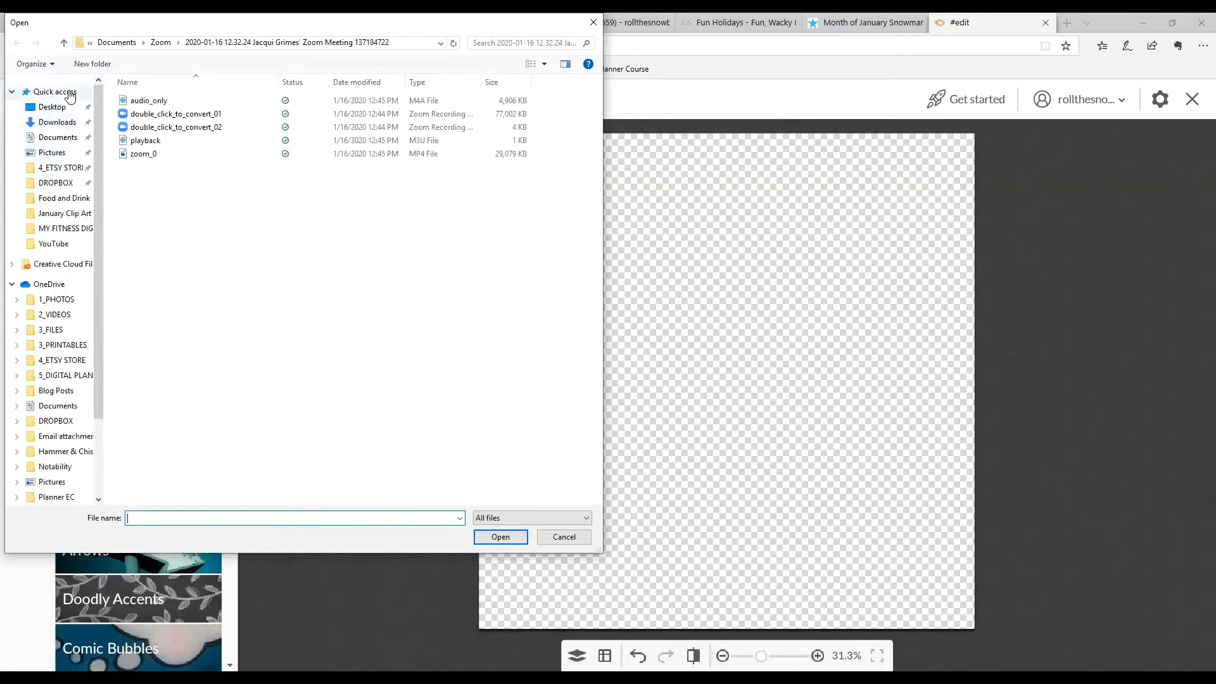
left_click(70, 94)
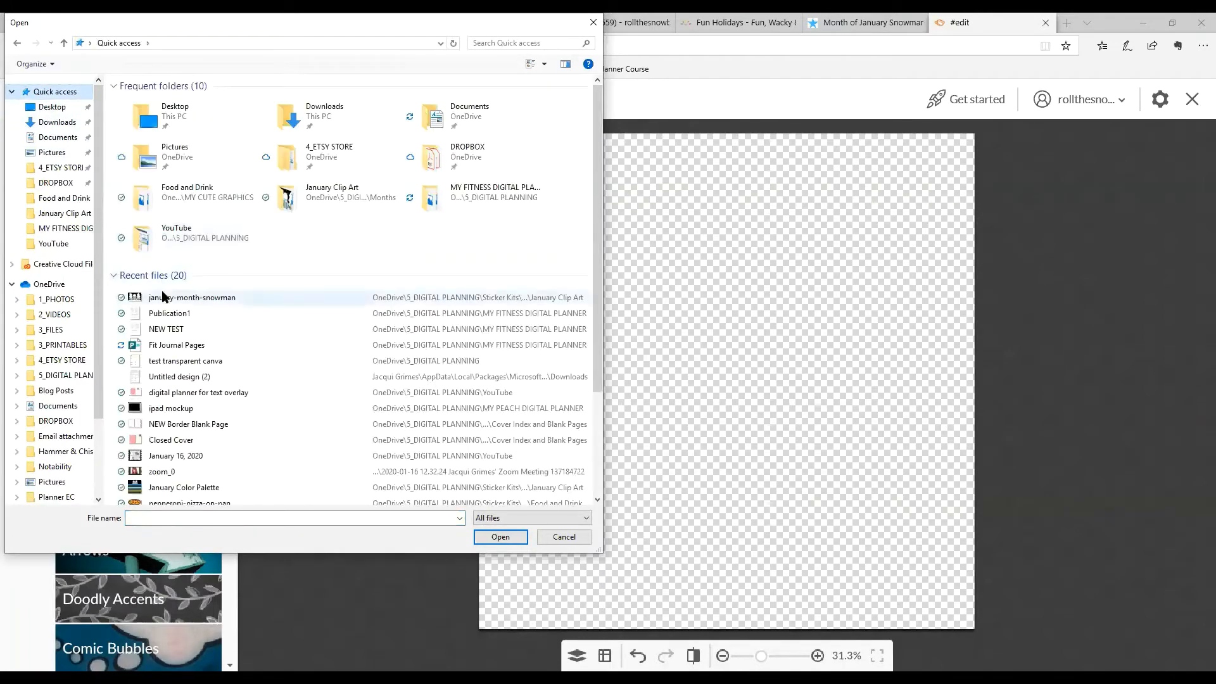
left_click(163, 296)
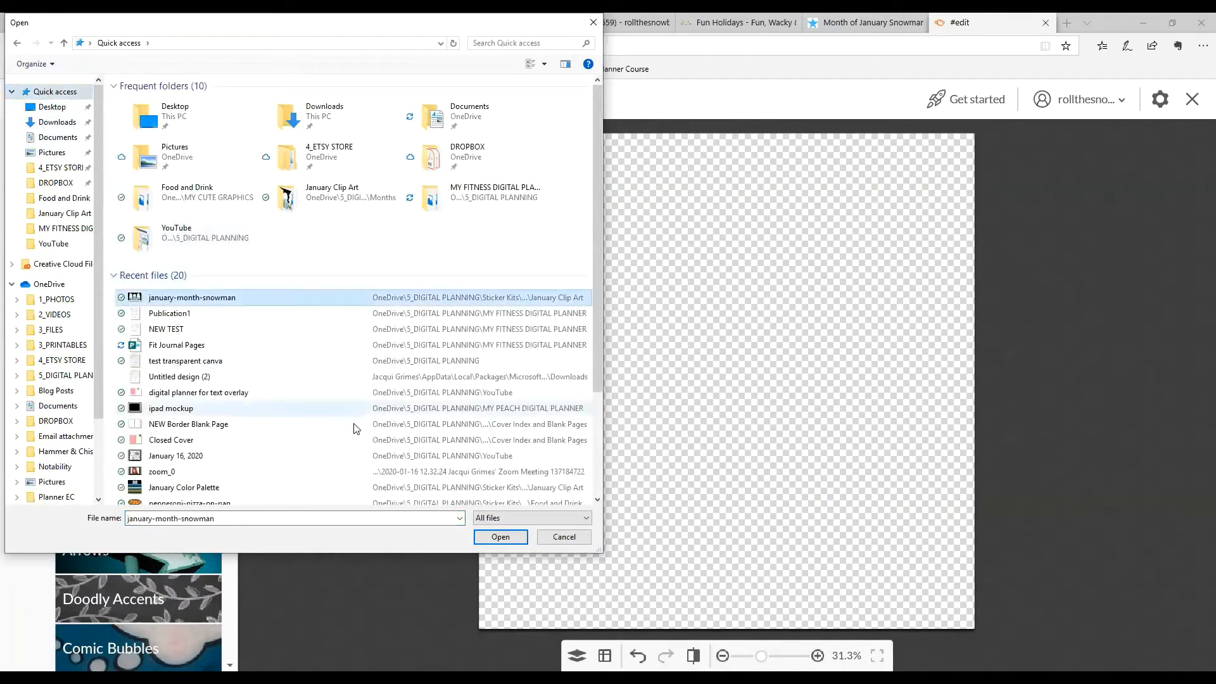
left_click(500, 537)
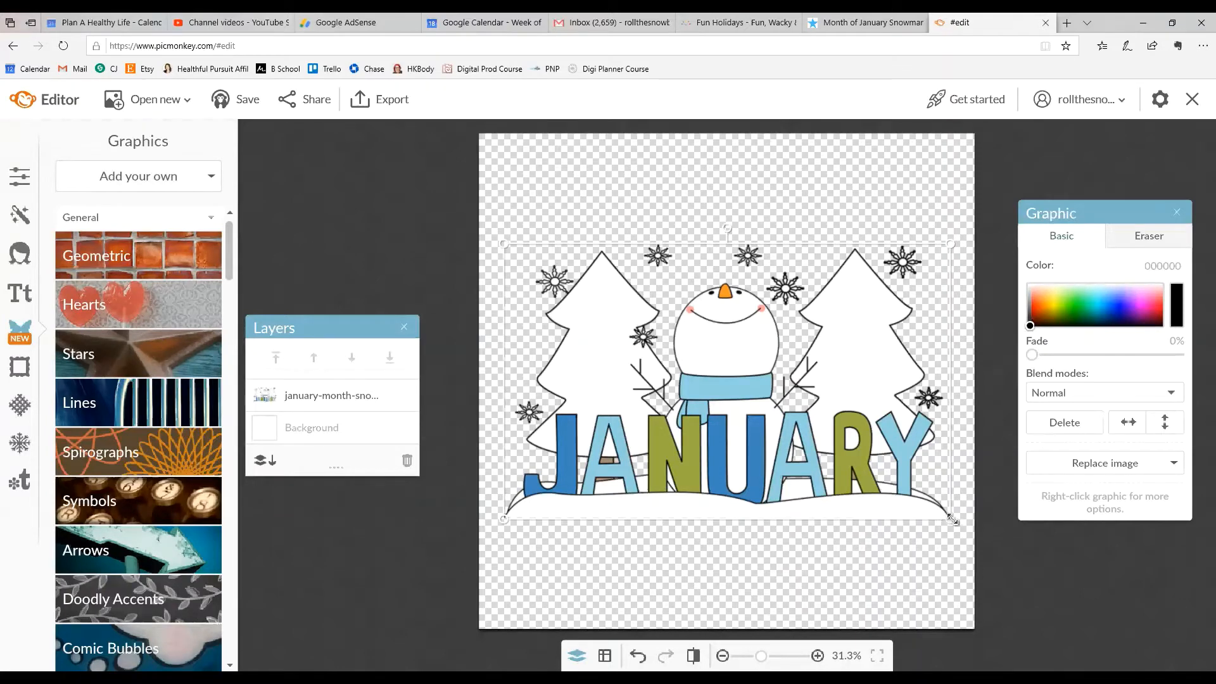
- Shrink the snowman graphic to a bit under half the canvas width and centre it along the canvas's upper edge
left_click_drag(949, 520, 913, 486)
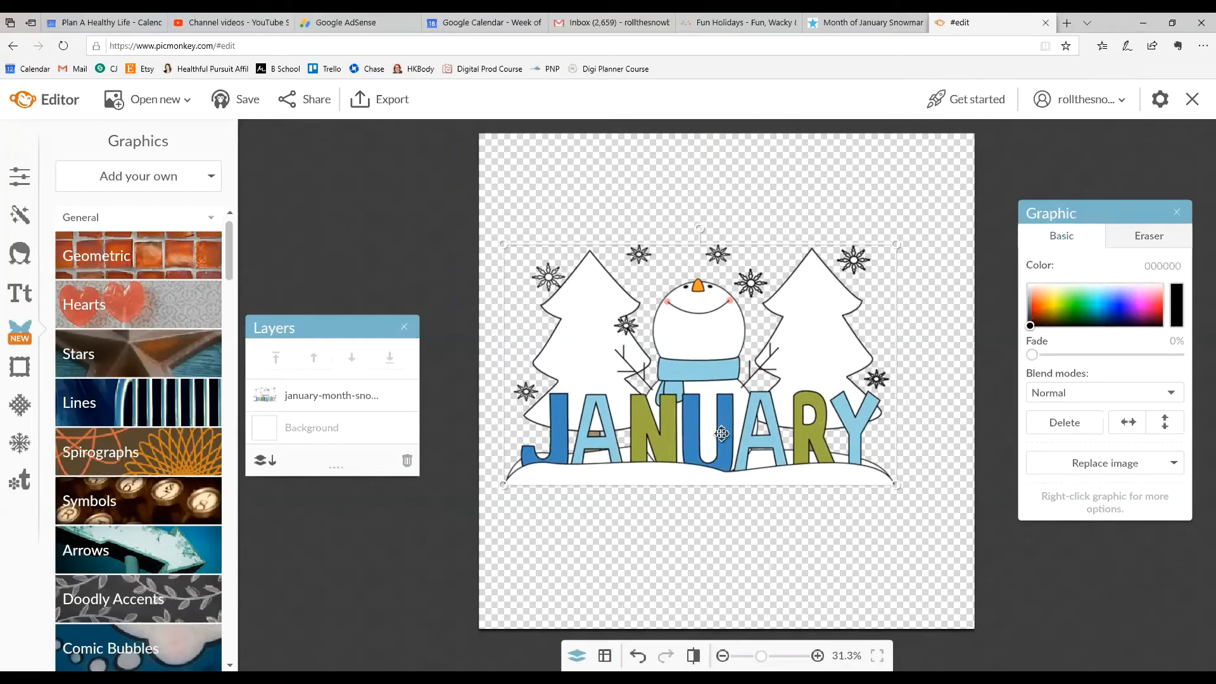
left_click_drag(721, 433, 754, 333)
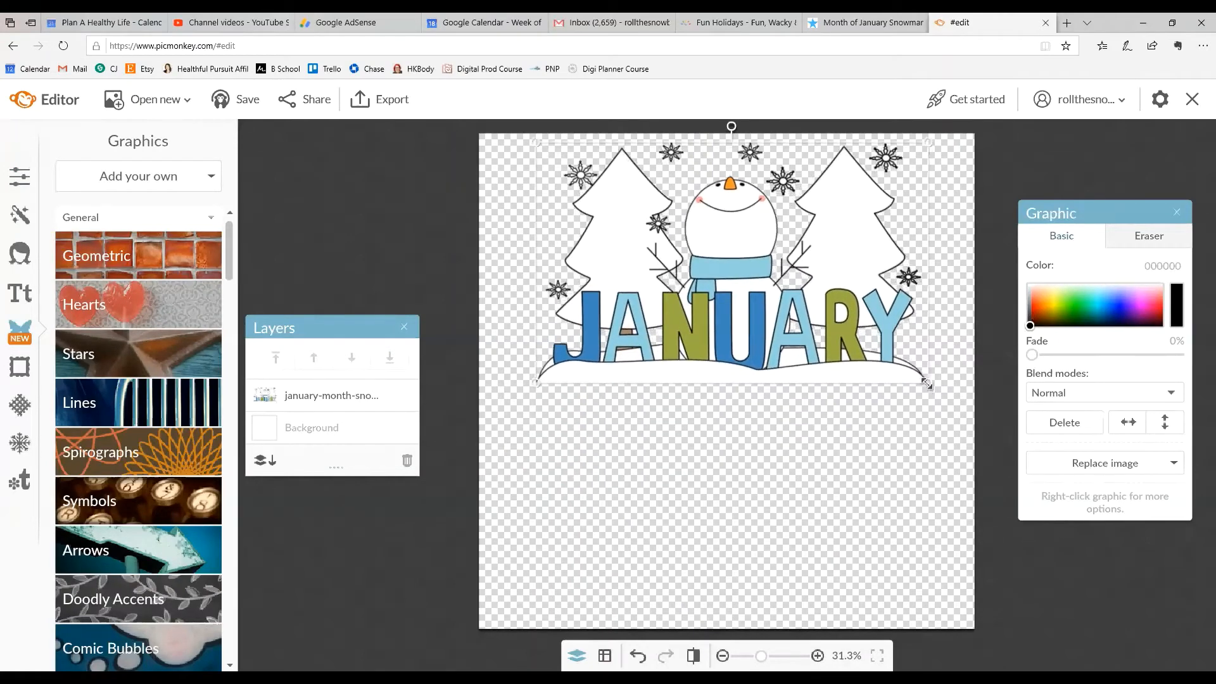
left_click_drag(927, 385, 790, 272)
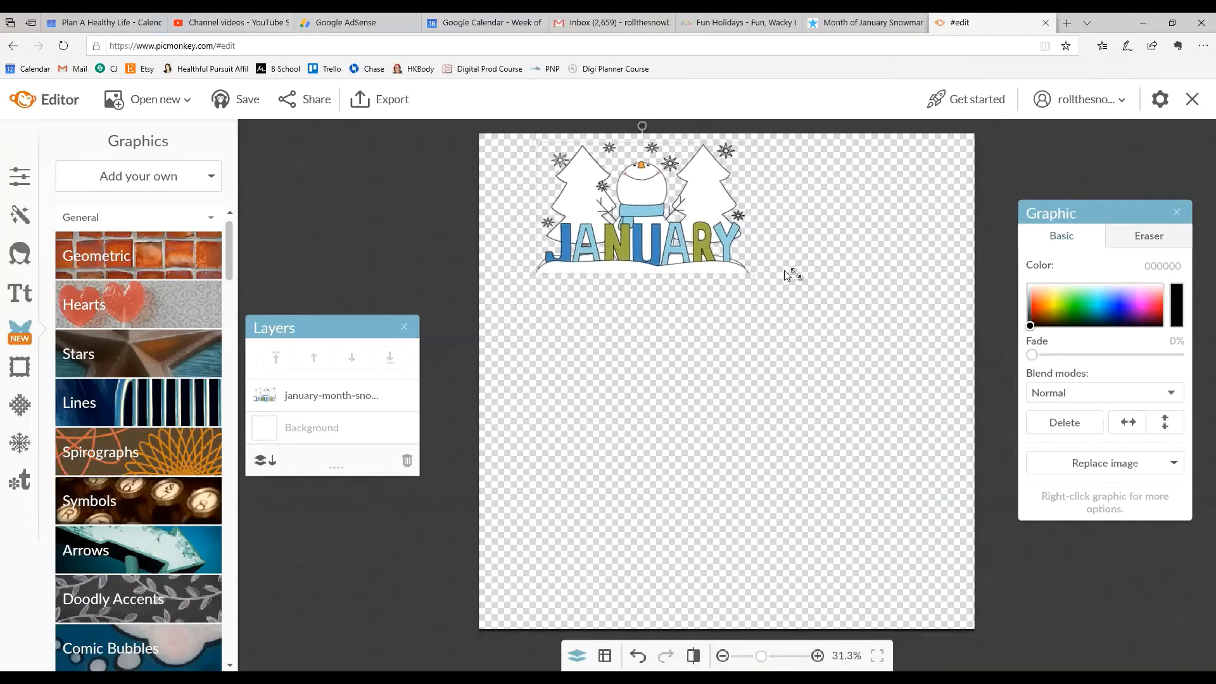
left_click_drag(653, 220, 737, 214)
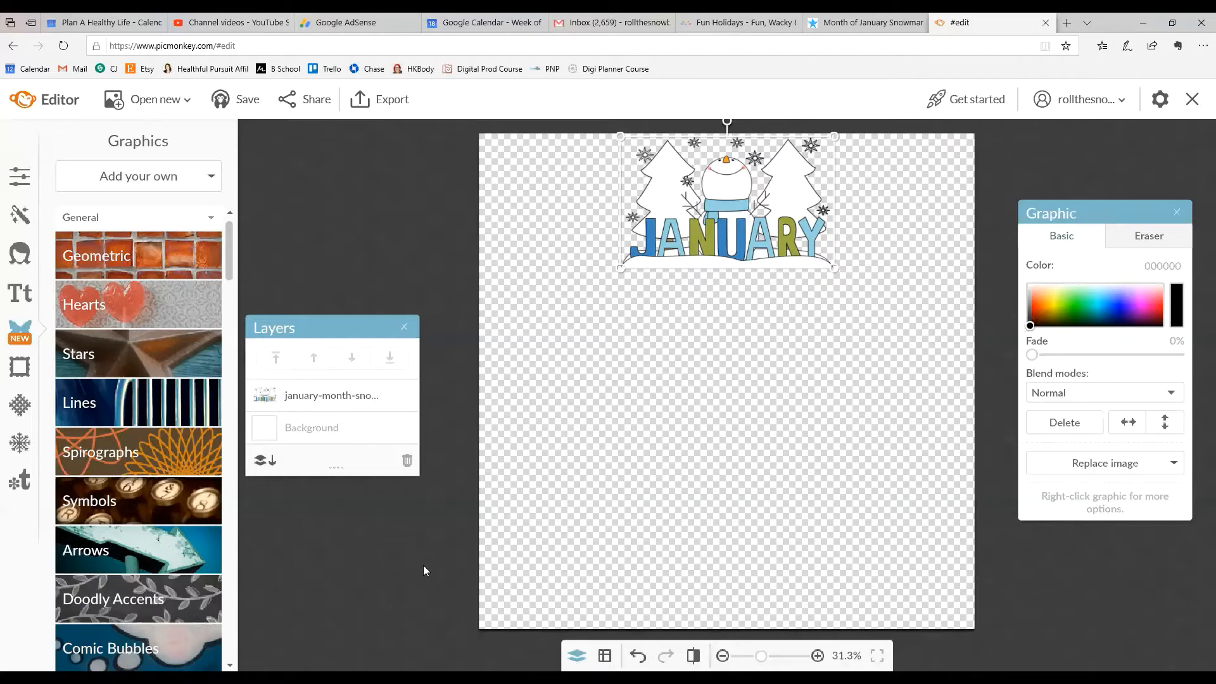
- Add a geometric rectangle and stretch it into a band spanning the full canvas width just below the snowman graphic
left_click(100, 260)
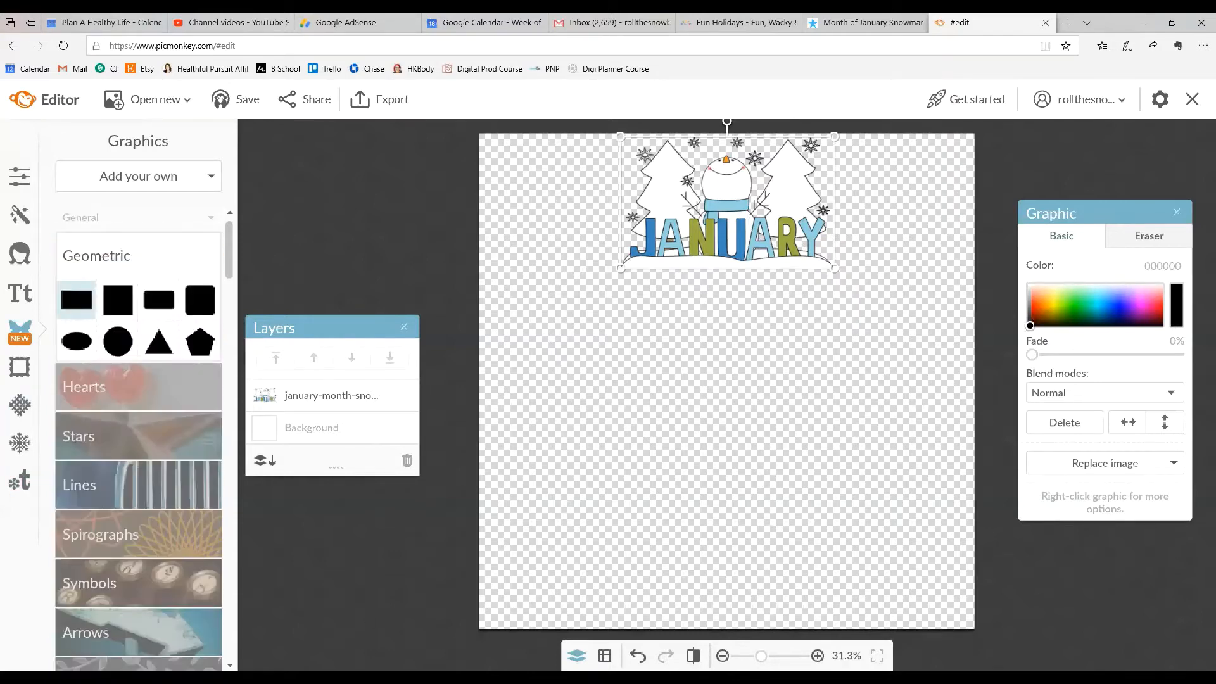
left_click(76, 300)
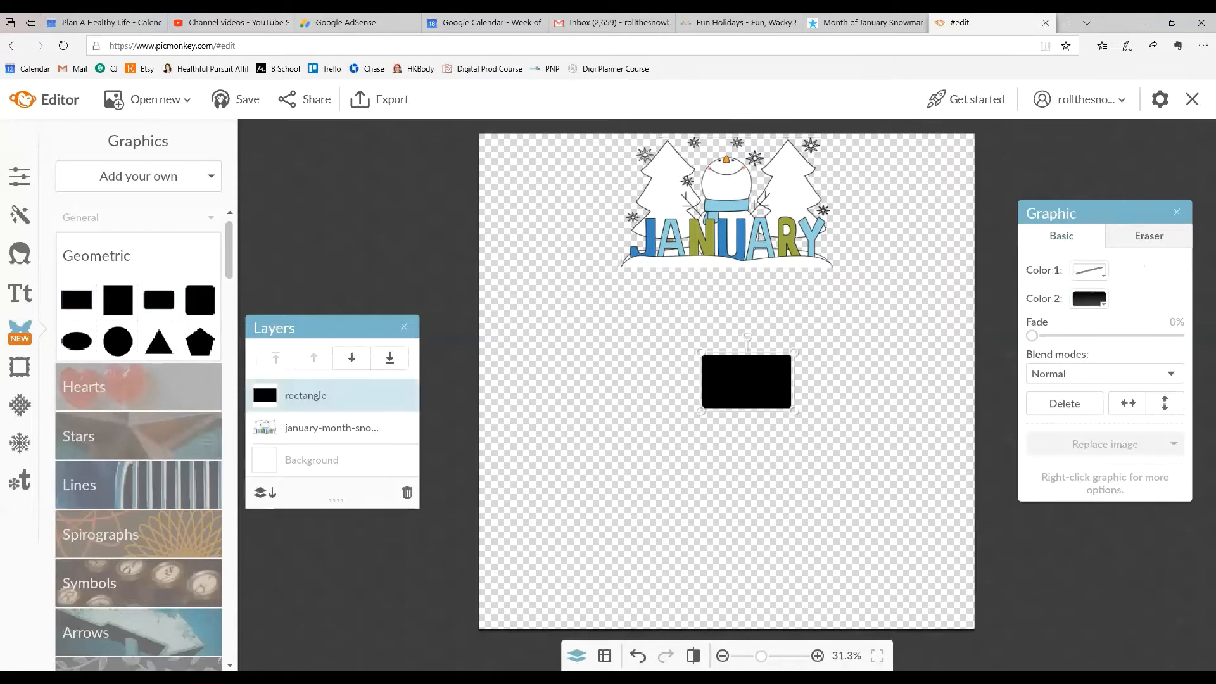
left_click_drag(724, 374, 992, 293)
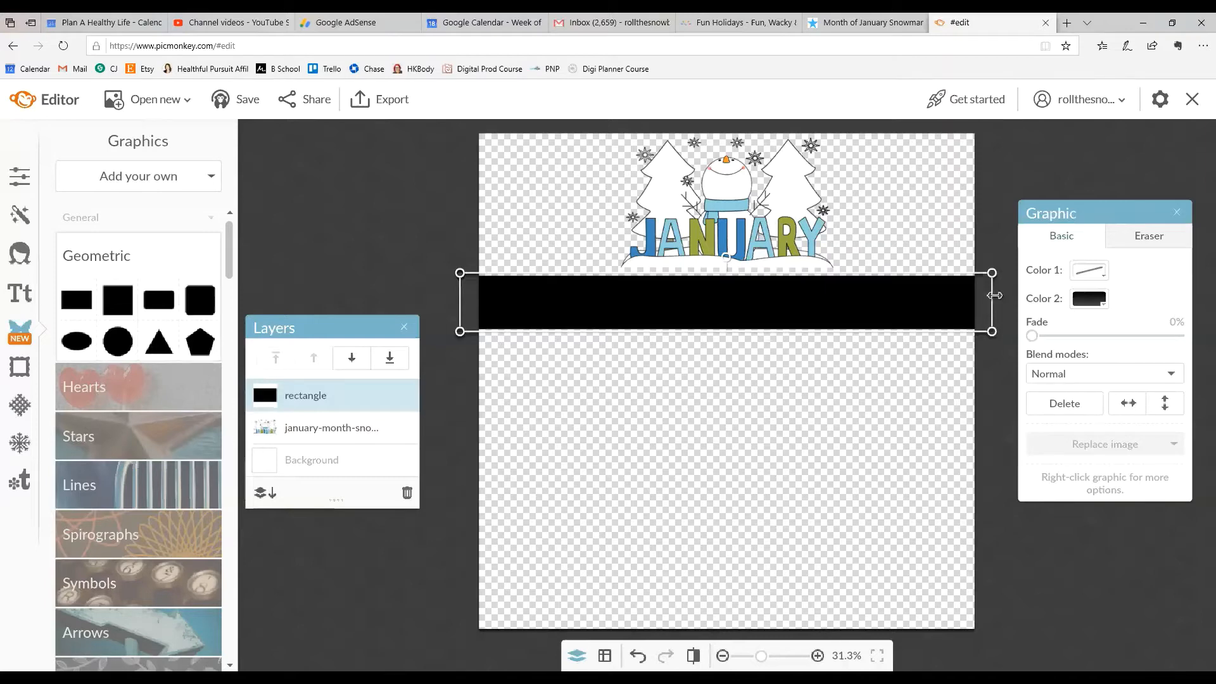
left_click(995, 383)
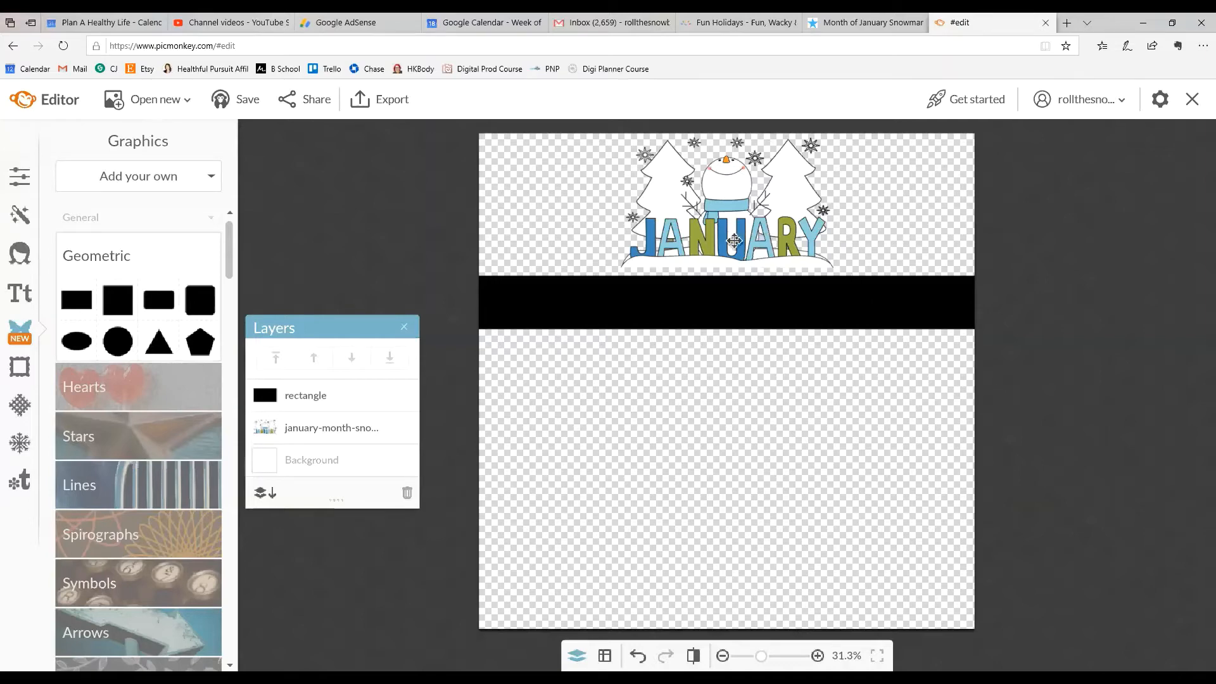
- Duplicate the black rectangle band five times to make six identical bands
right_click(682, 301)
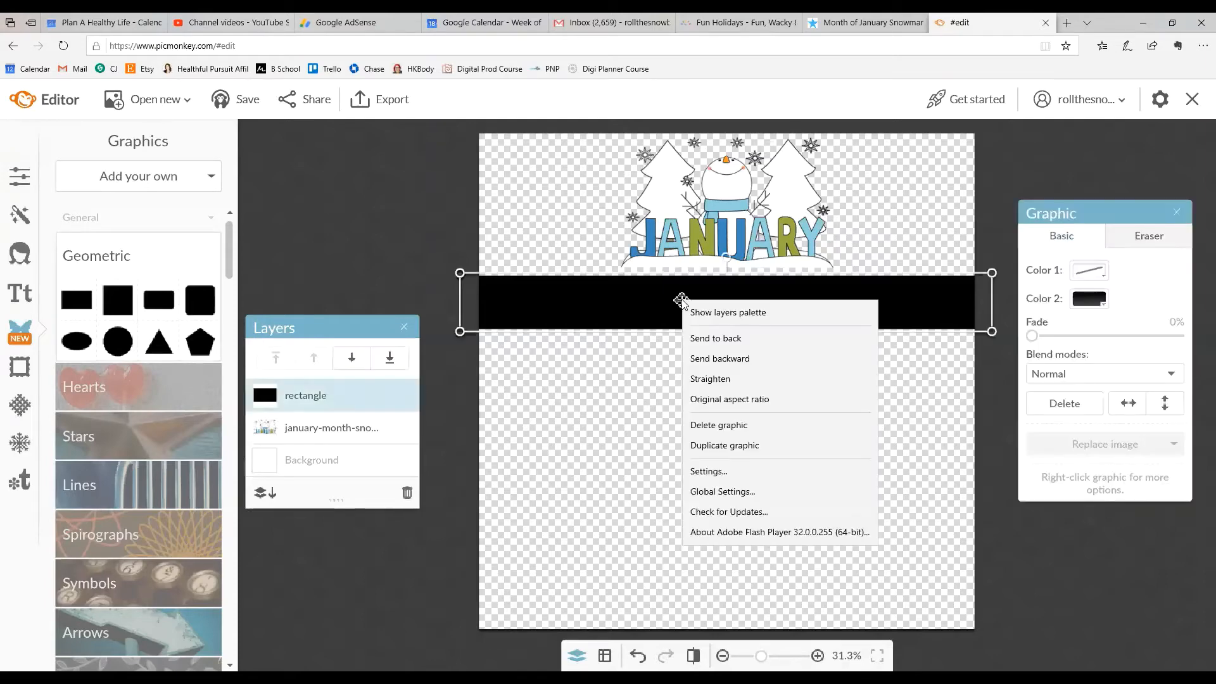
left_click(724, 447)
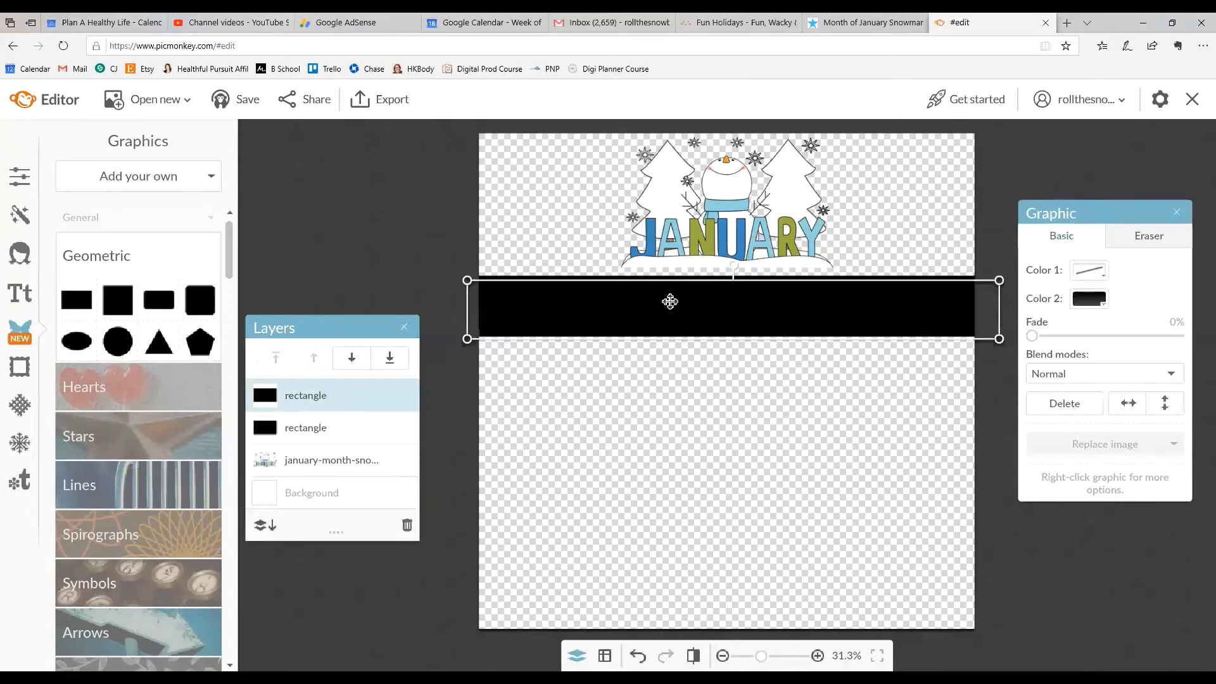
right_click(670, 301)
left_click(706, 448)
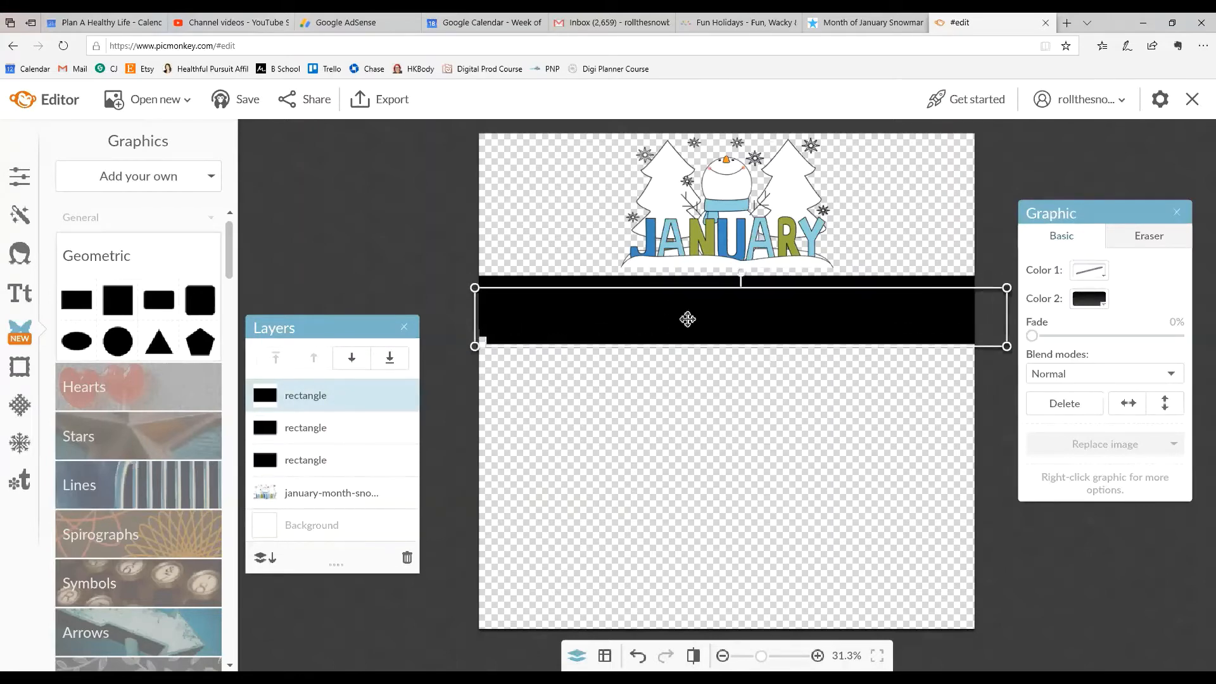
right_click(690, 319)
left_click(705, 467)
right_click(700, 340)
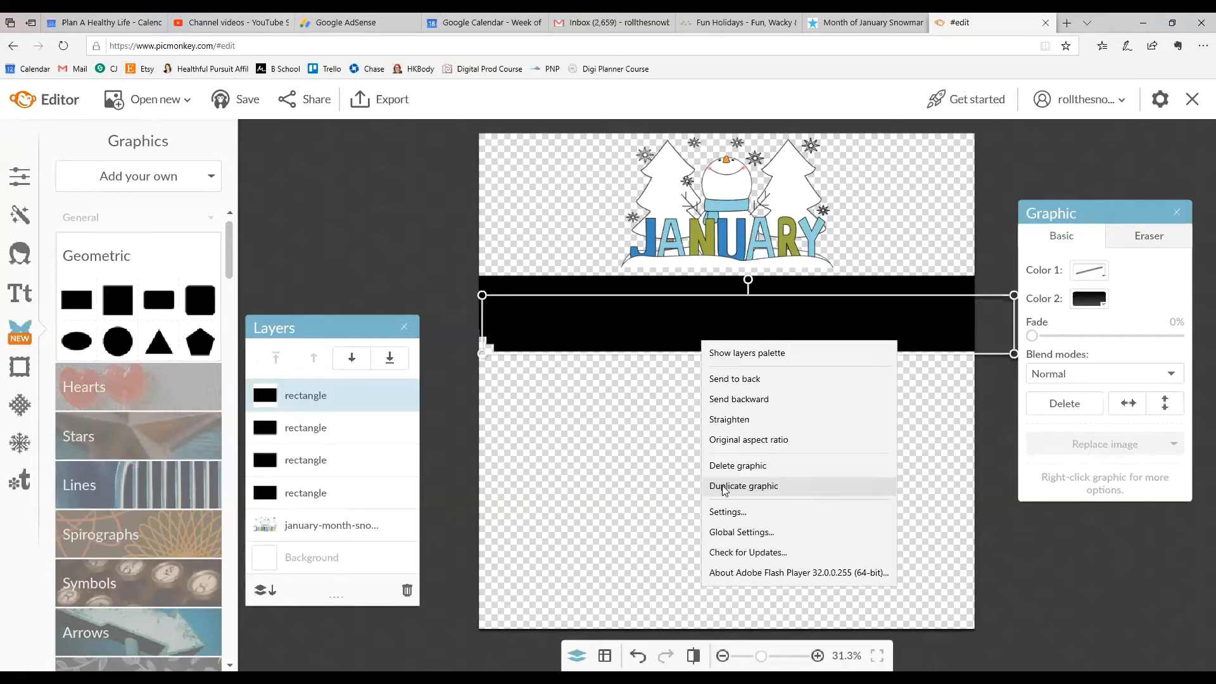
left_click(724, 488)
right_click(691, 330)
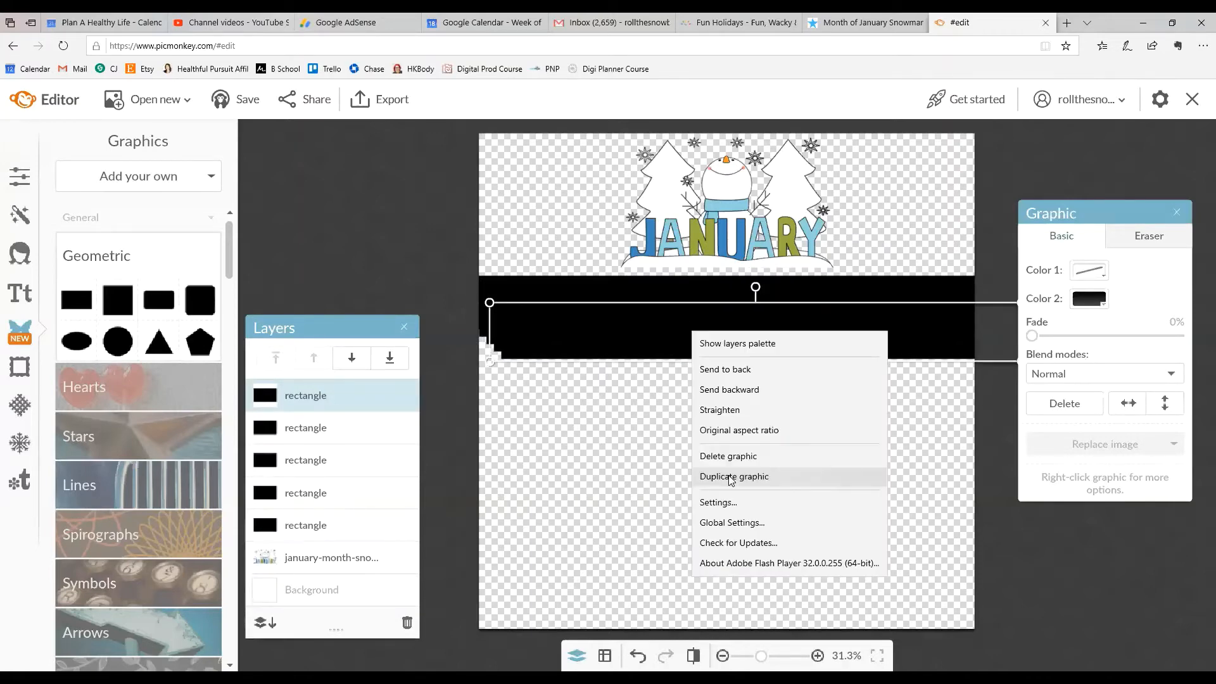
left_click(732, 478)
- Spread the five duplicated bands down the canvas below the original, leaving a thin, even gap between neighbouring bands
left_click_drag(728, 339, 689, 594)
left_click_drag(697, 336, 670, 529)
left_click_drag(656, 348, 640, 472)
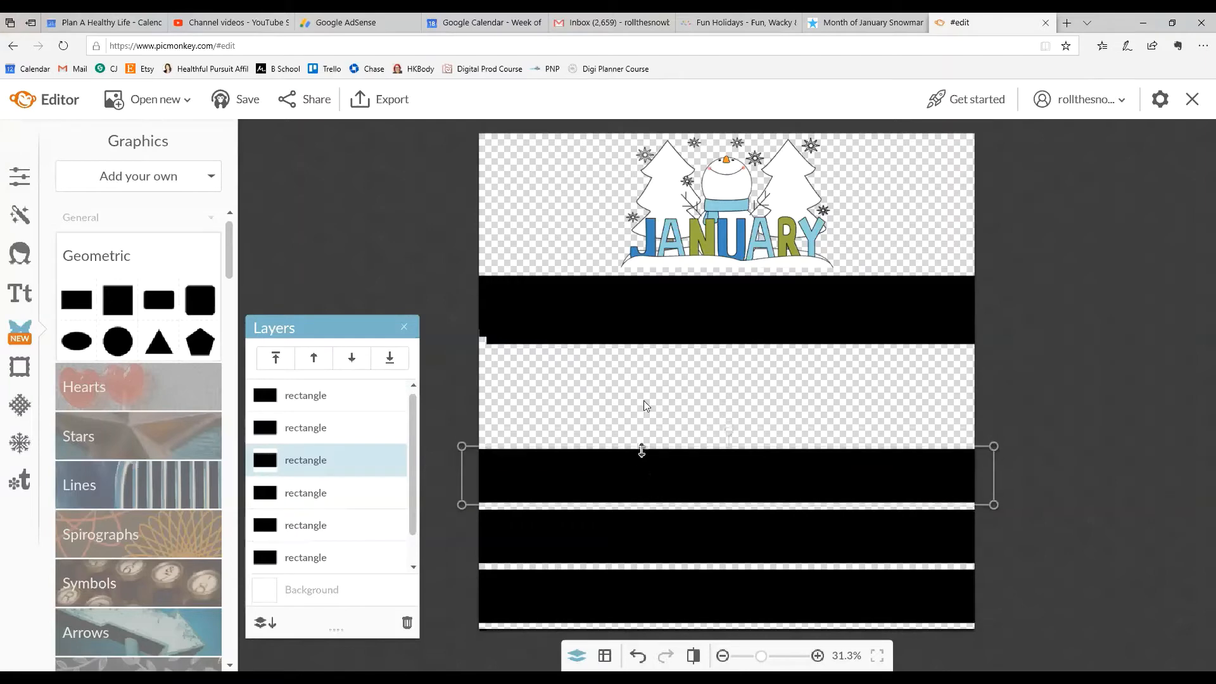
left_click_drag(662, 320, 648, 417)
left_click(694, 295)
left_click_drag(695, 295, 690, 342)
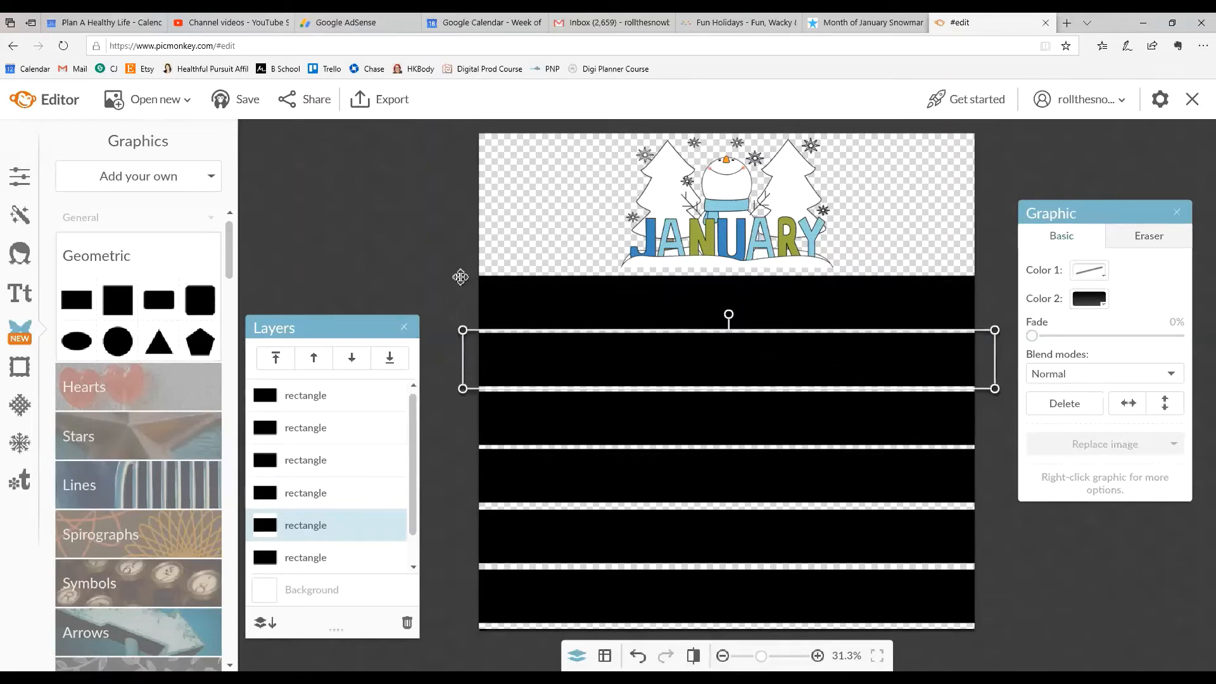
left_click(959, 239)
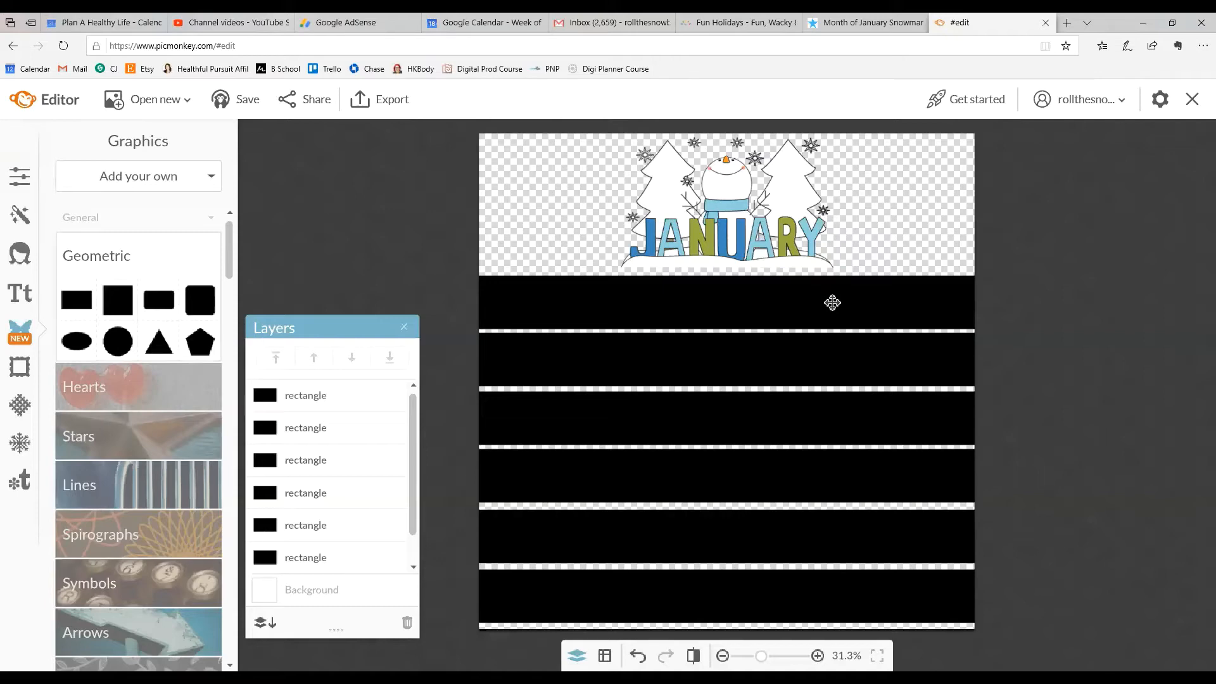
- Recolour the band directly below the snowman graphic with the dark blue sampled from the letter J in JANUARY
left_click(741, 301)
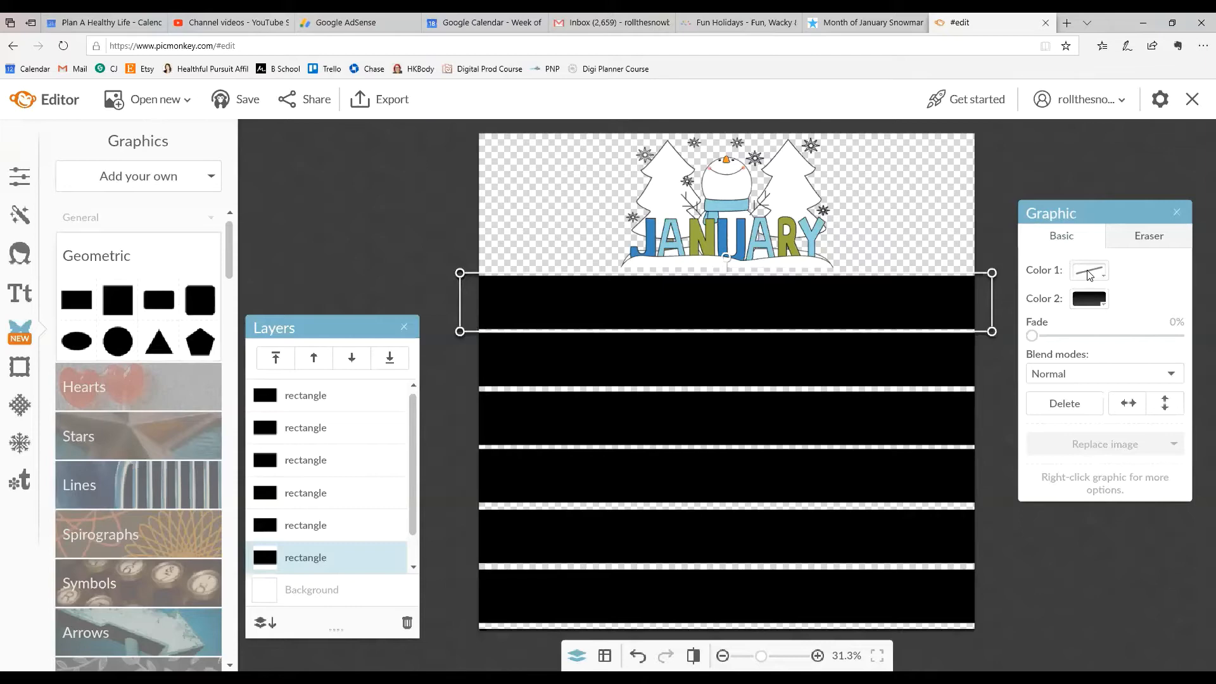
left_click(1091, 303)
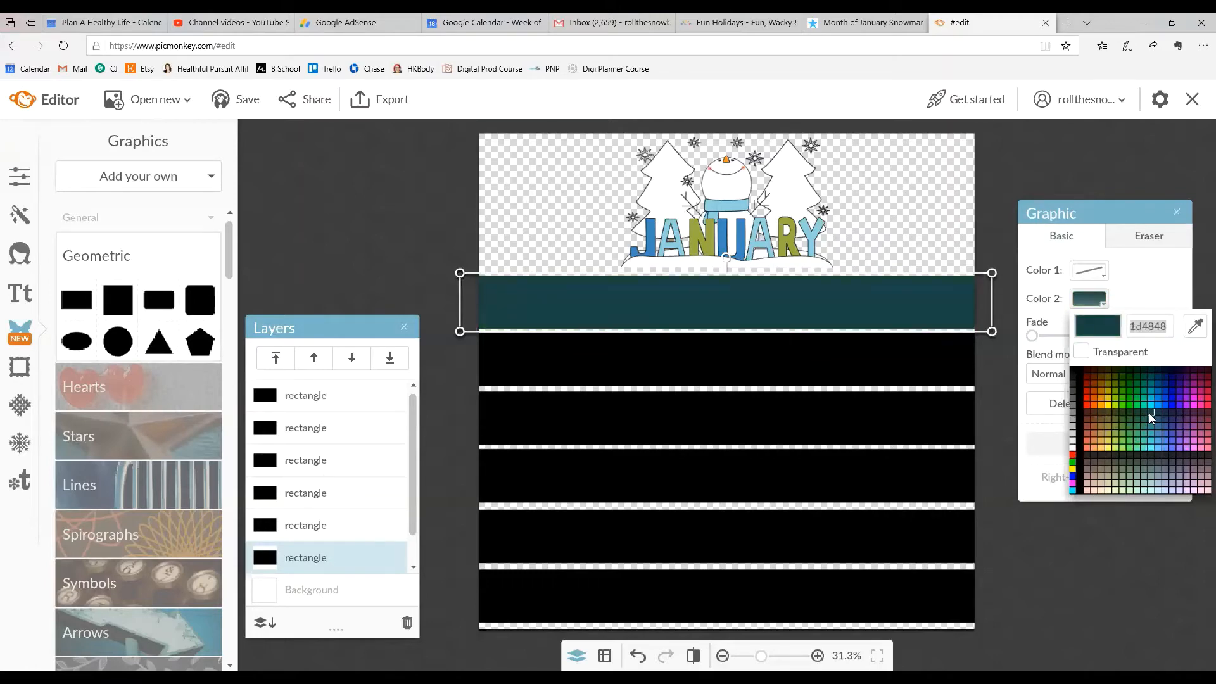
left_click(1148, 413)
left_click(1197, 326)
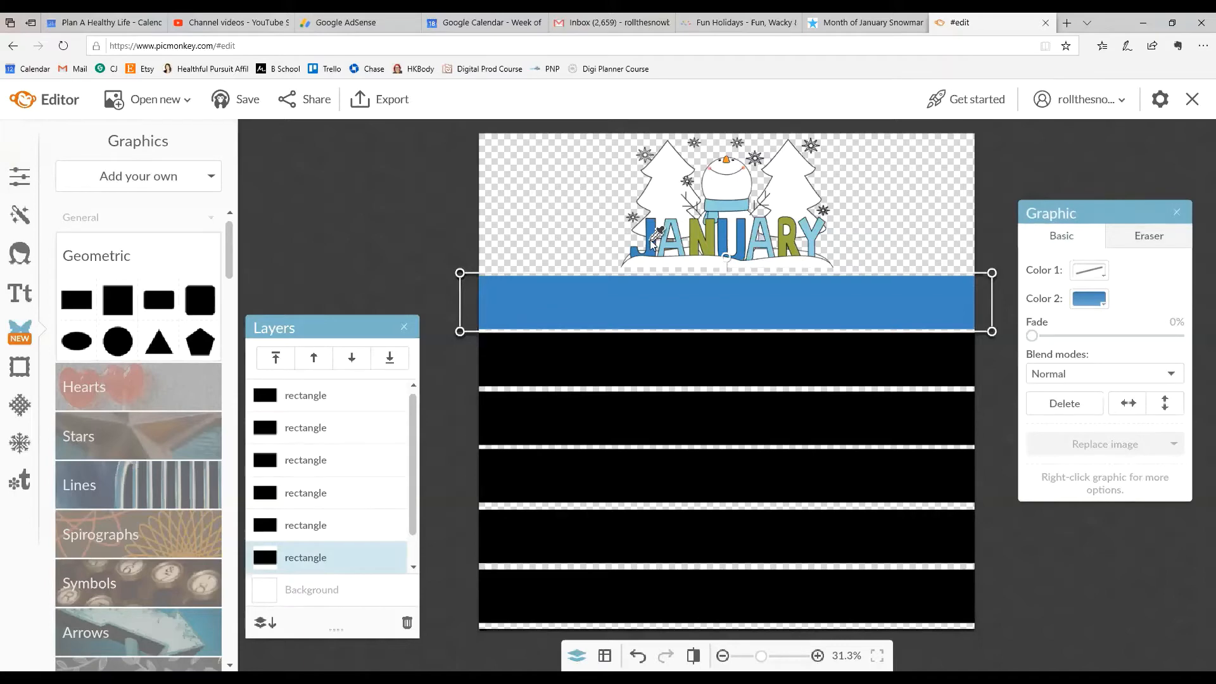
left_click(656, 236)
left_click(928, 248)
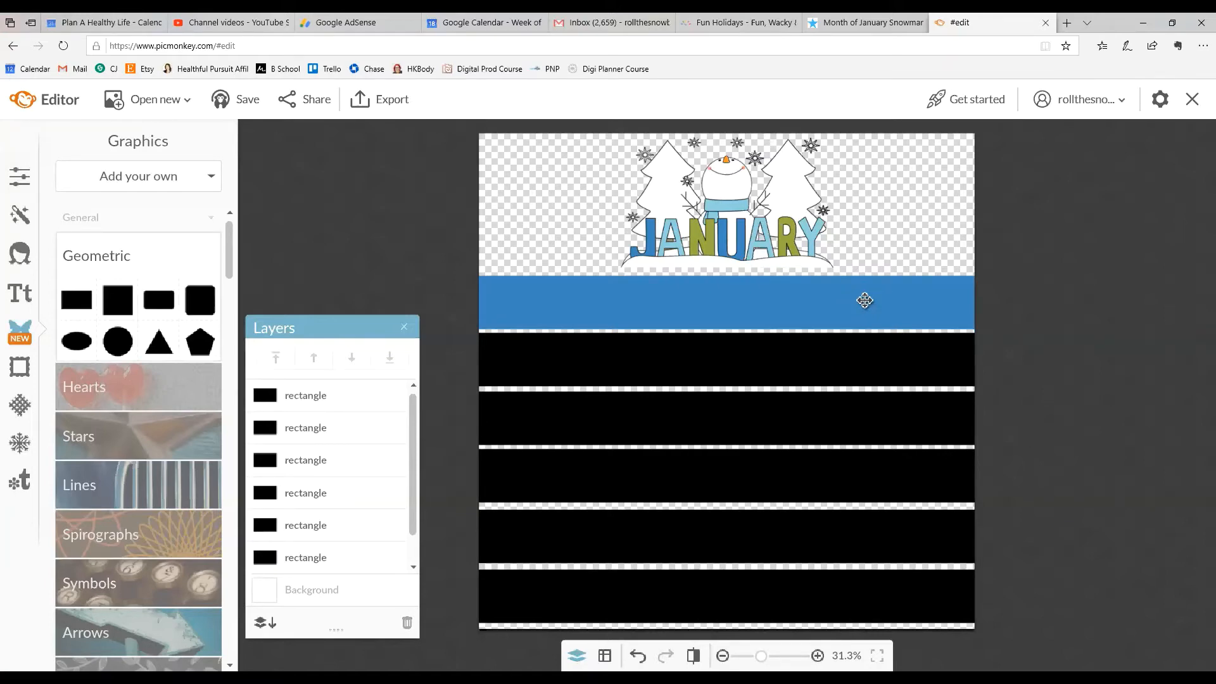
- Recolour the second band with the dark blue sampled from the first band
right_click(821, 355)
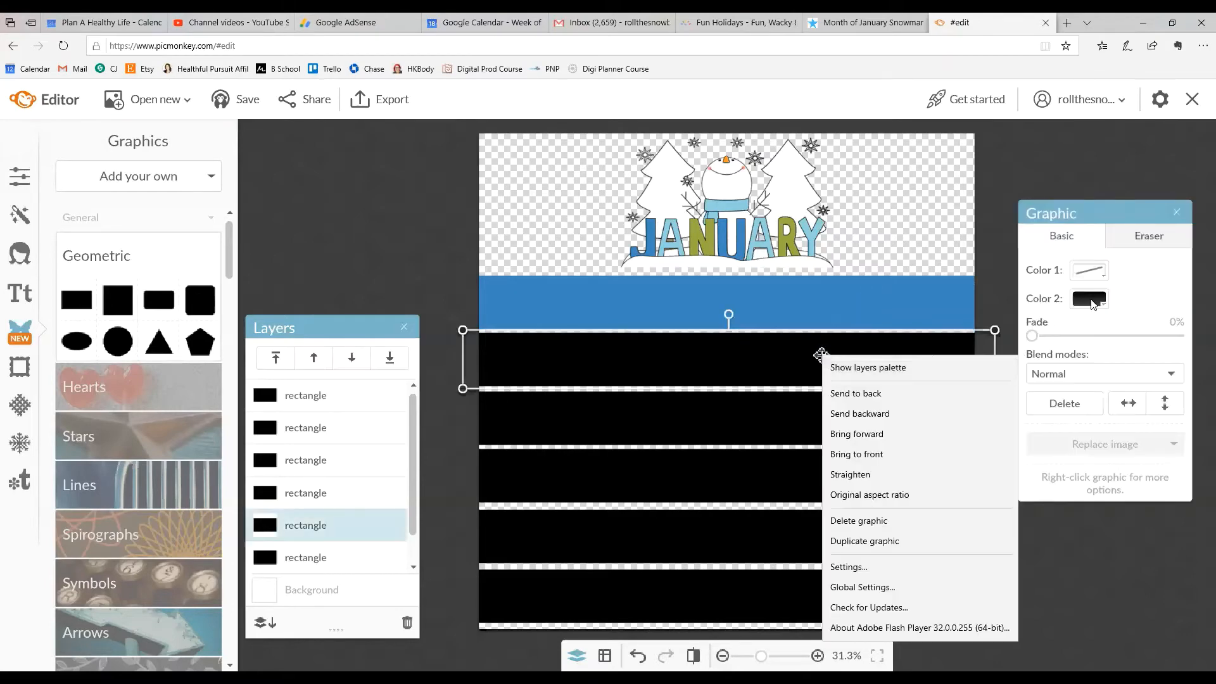
left_click(820, 354)
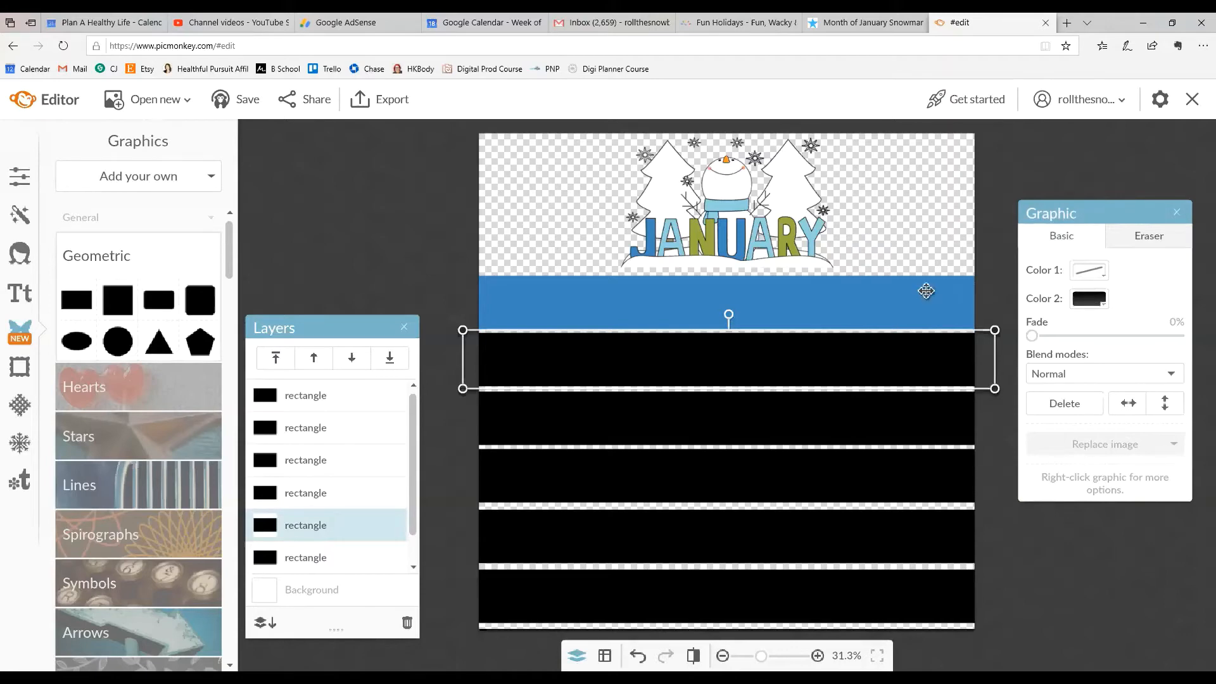
left_click(1090, 303)
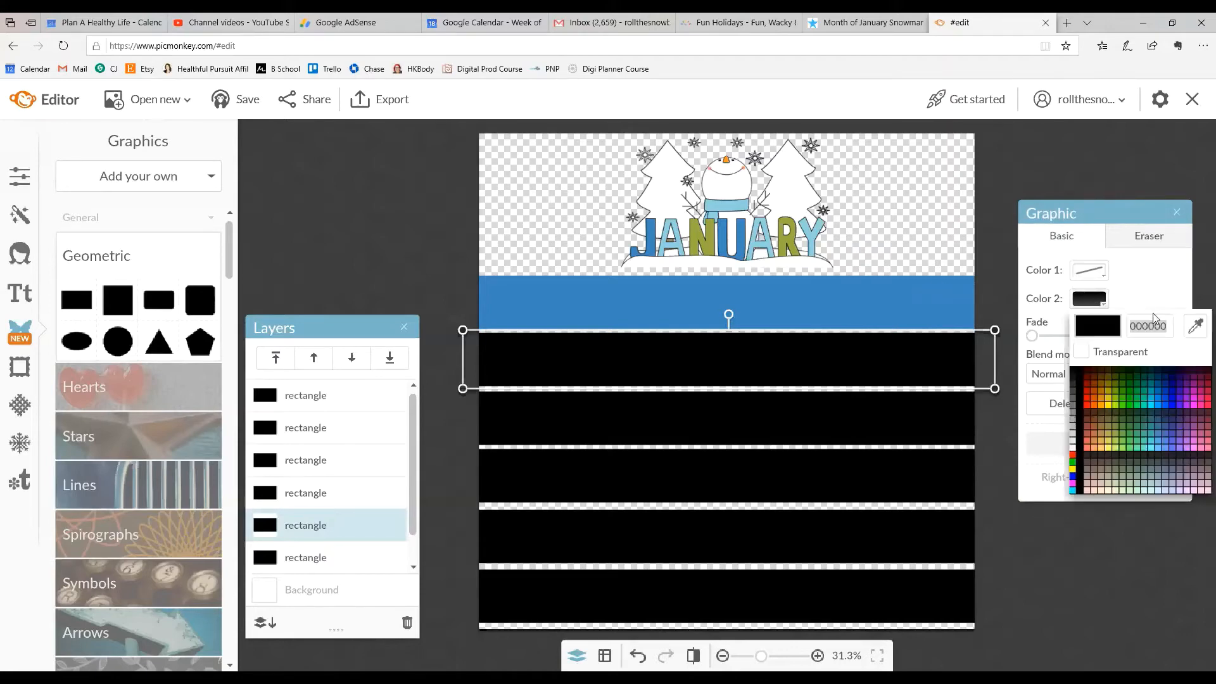
left_click(1194, 327)
left_click(907, 291)
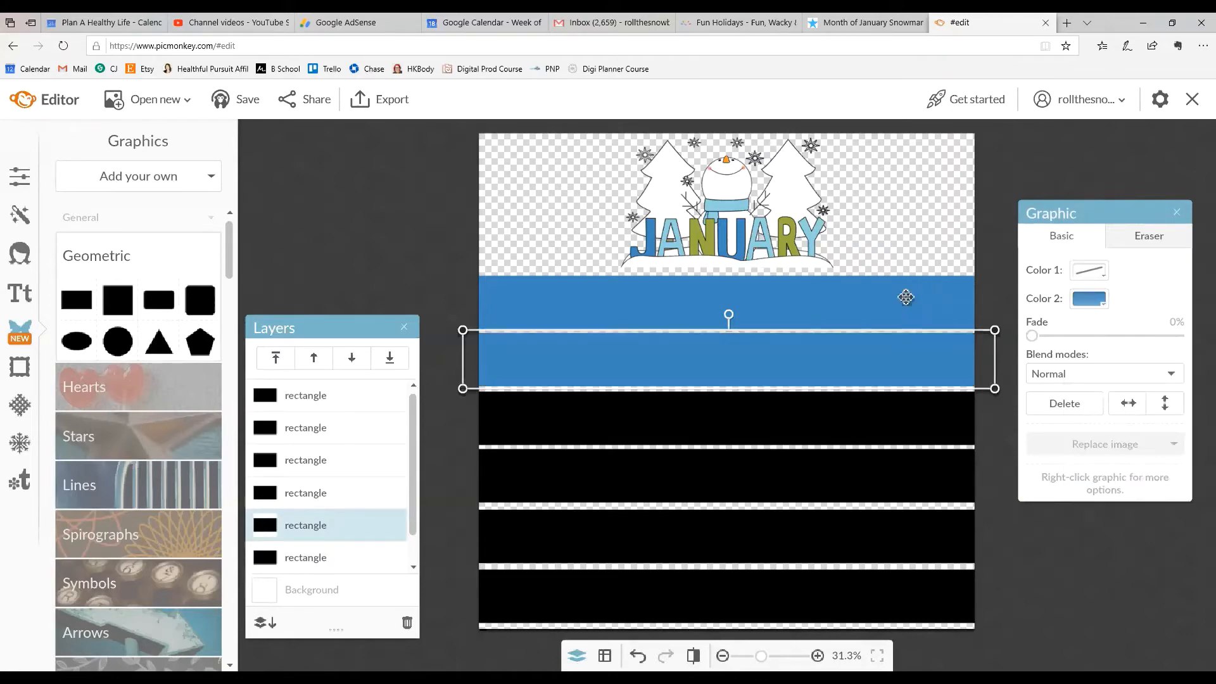
- Recolour the third and fourth bands with the light blue sampled from the snowman's scarf
left_click(850, 421)
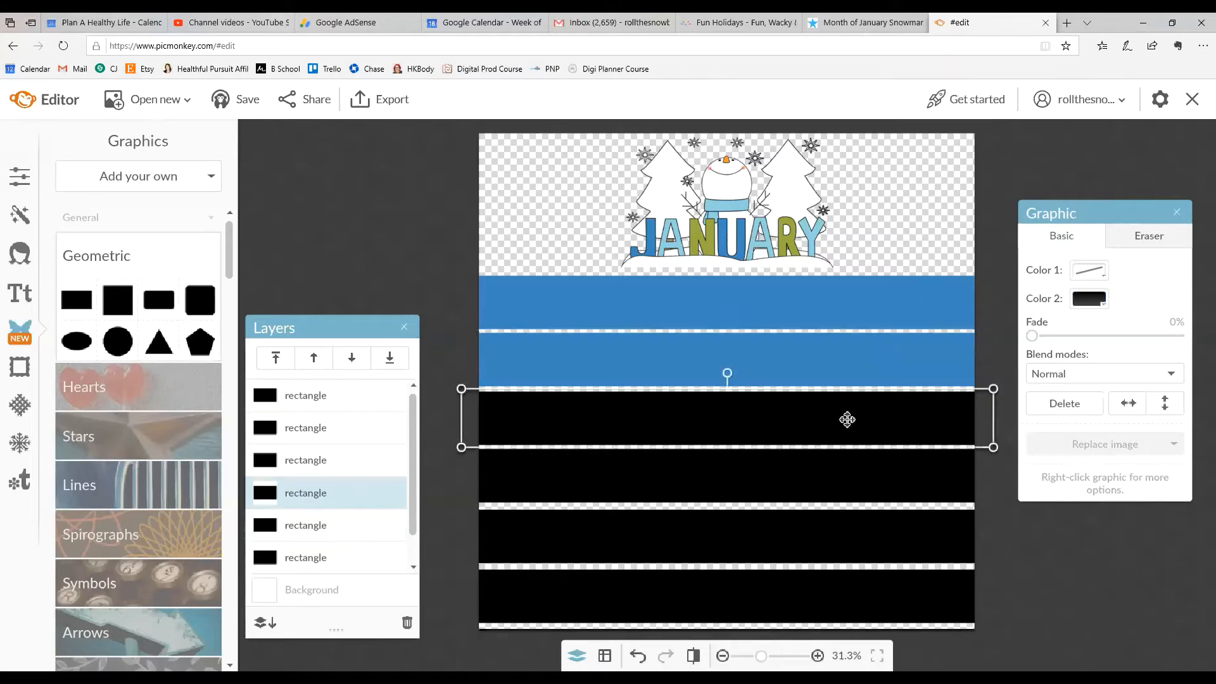
left_click(1091, 301)
left_click(1194, 326)
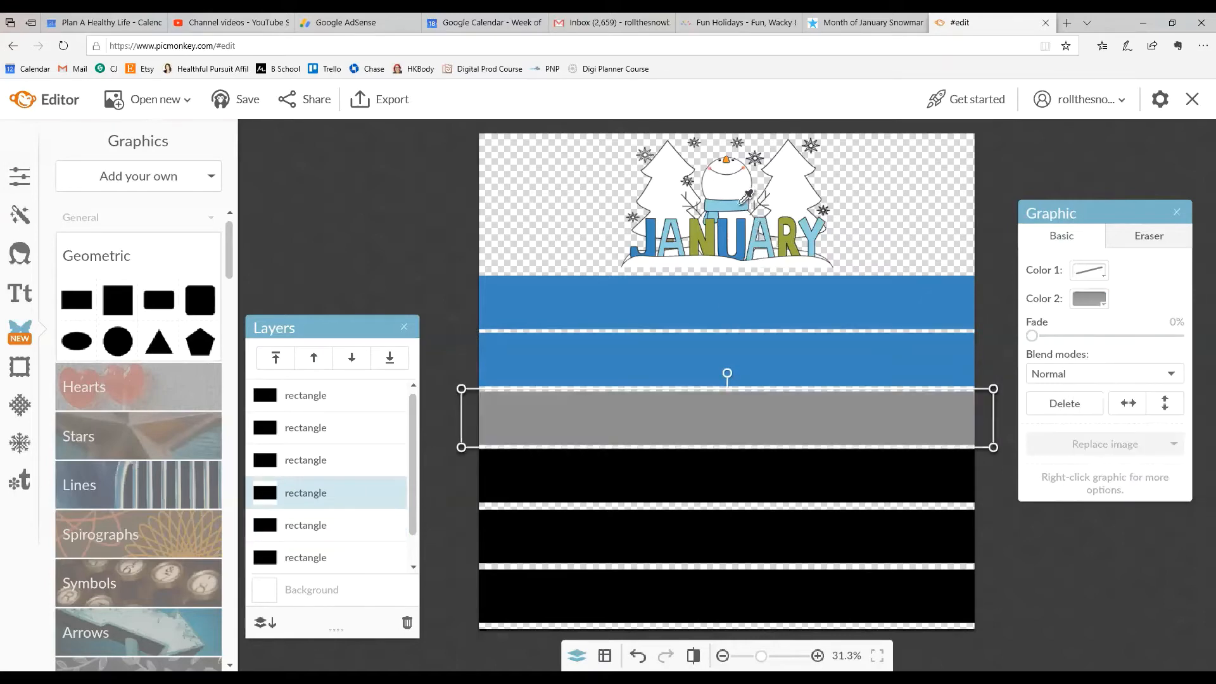
left_click(742, 204)
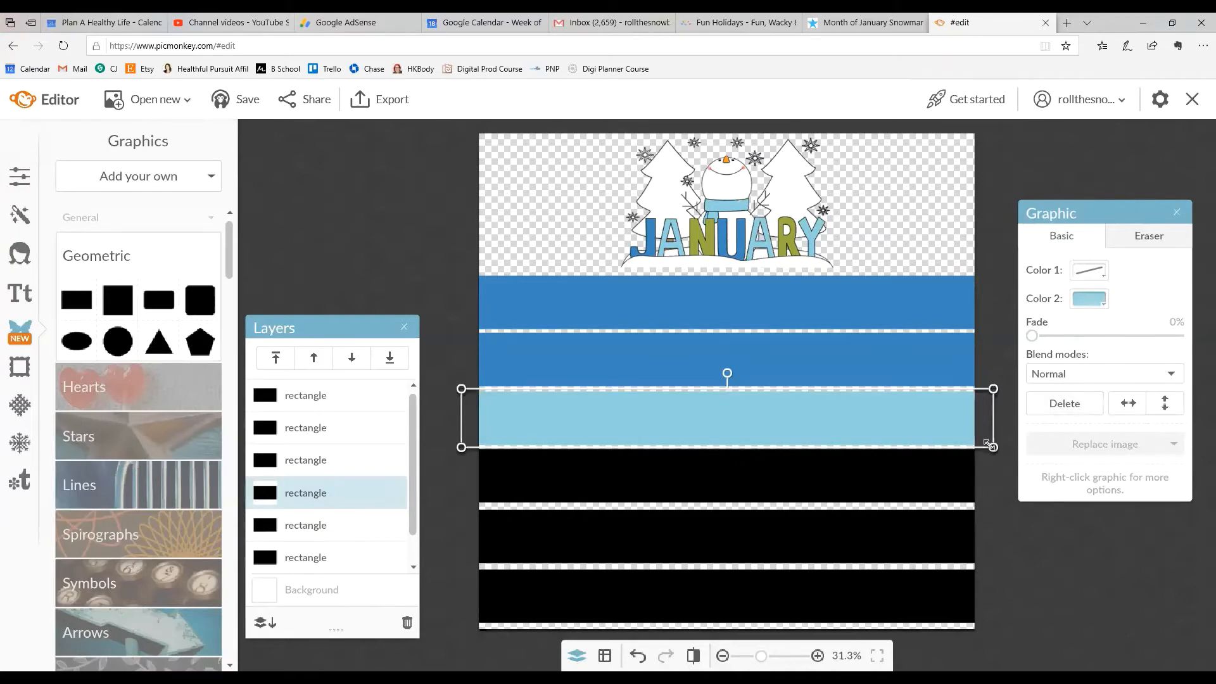
left_click(965, 474)
left_click(1089, 303)
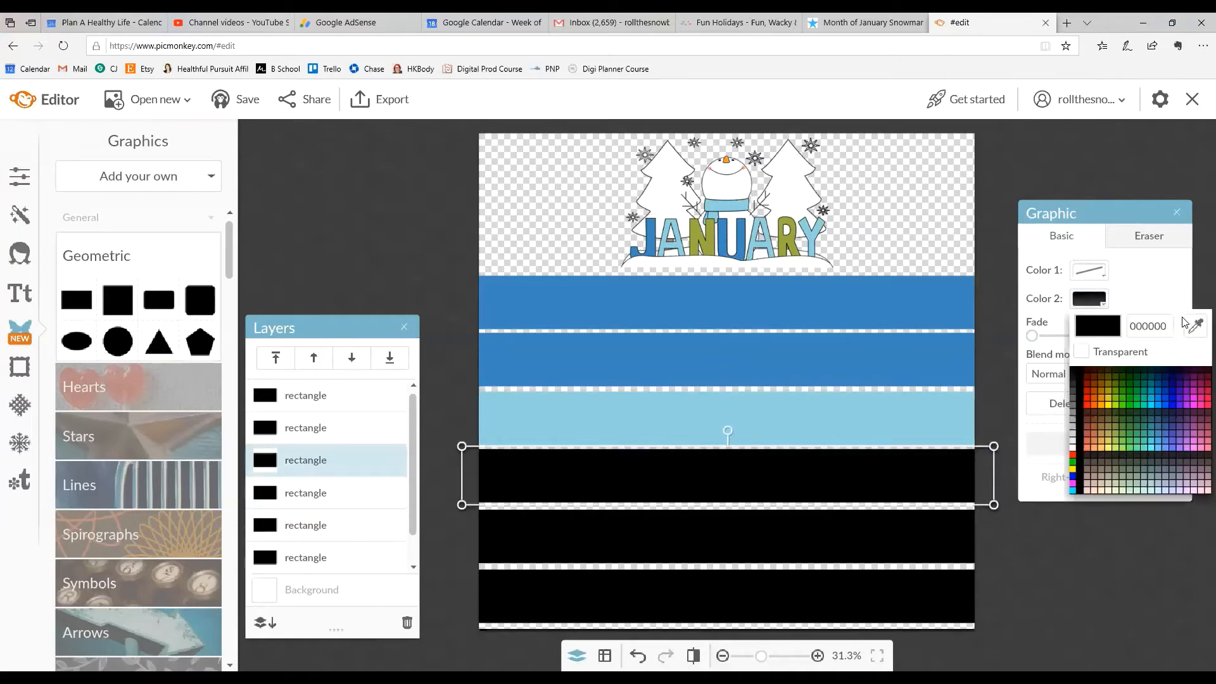
left_click(1194, 326)
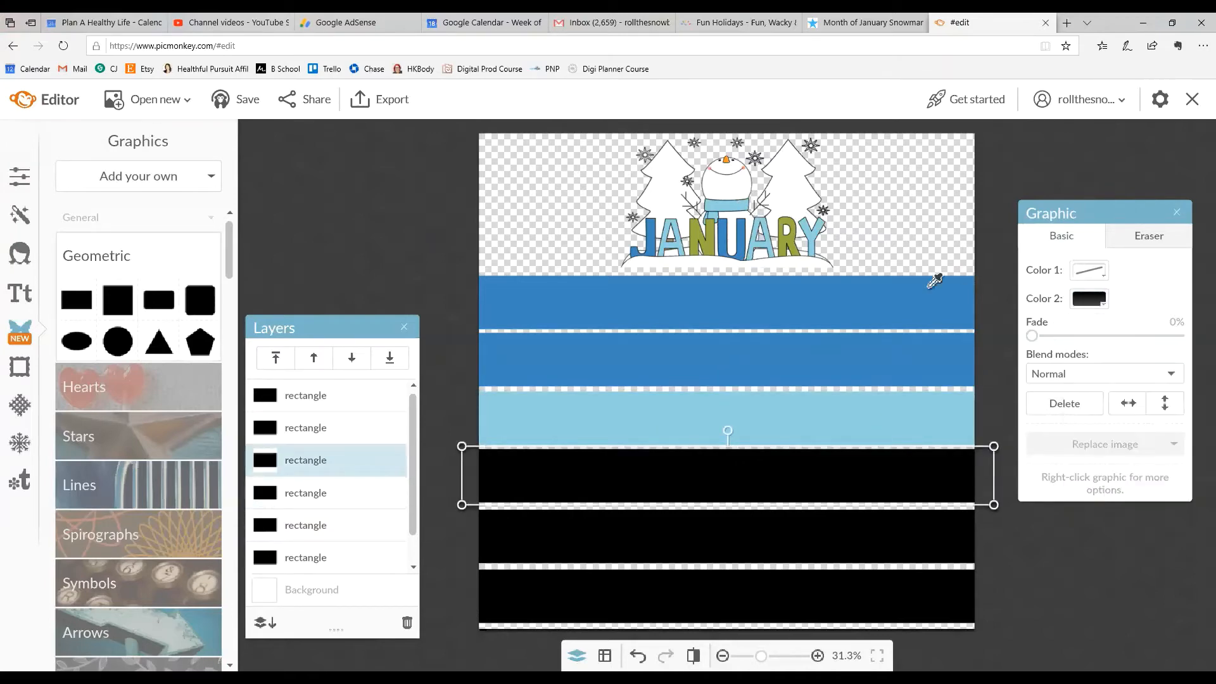
left_click(741, 206)
- Recolour the fifth band with the green sampled from the letter R, and match the sixth band to the fifth
left_click(786, 534)
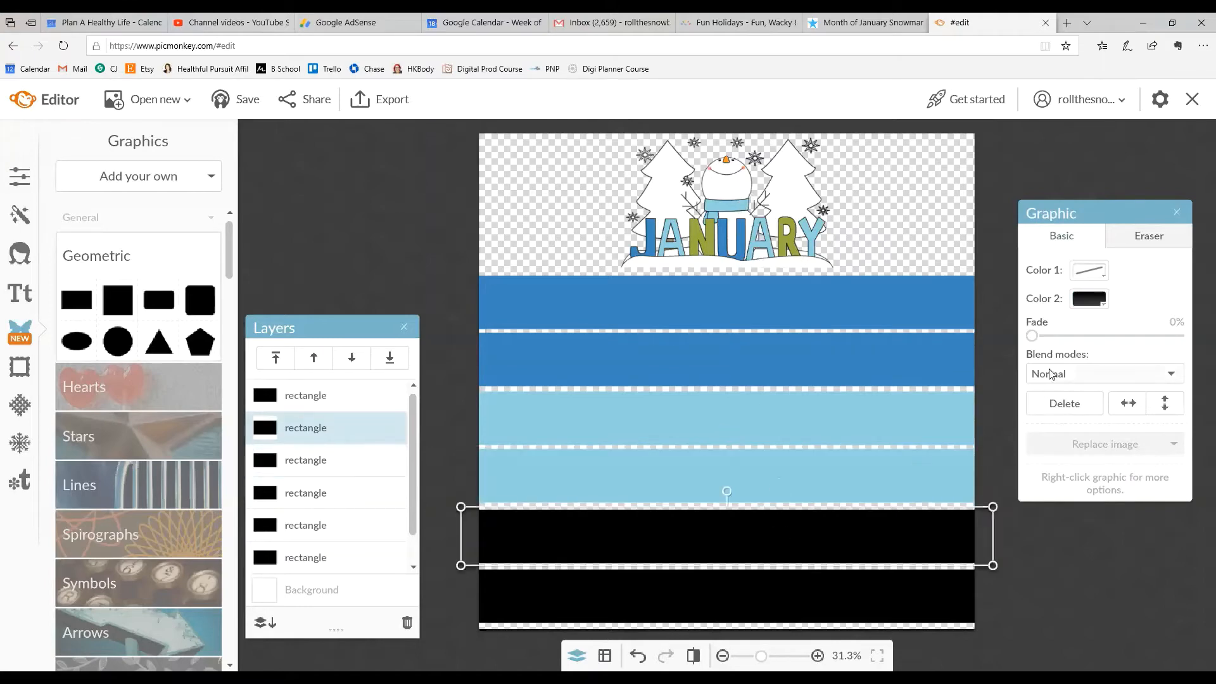
left_click(1089, 298)
left_click(1194, 327)
left_click(801, 239)
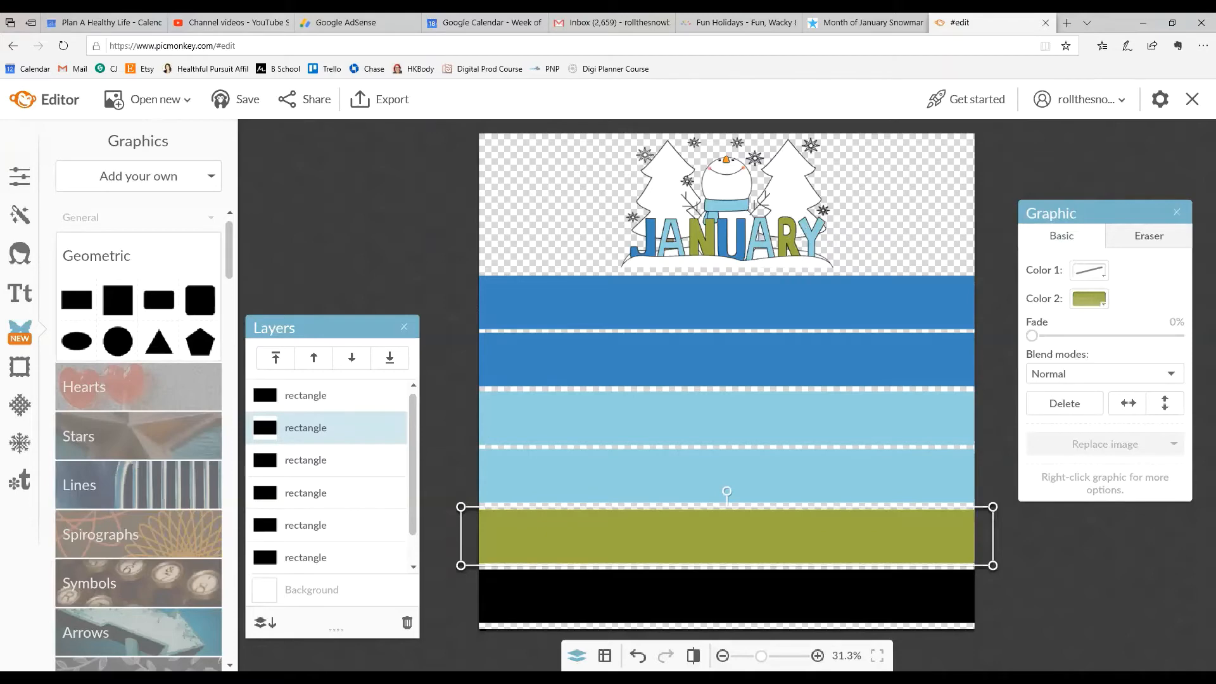
left_click(849, 590)
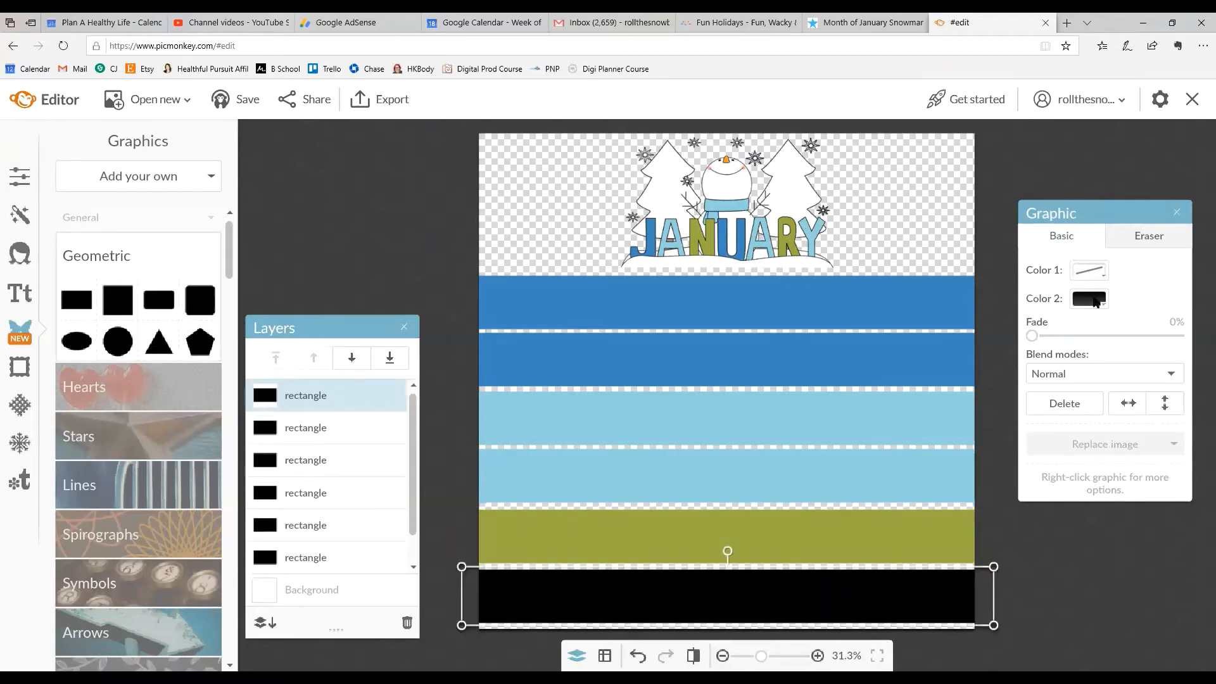
left_click(1089, 299)
left_click(1196, 330)
left_click(888, 552)
left_click(1032, 557)
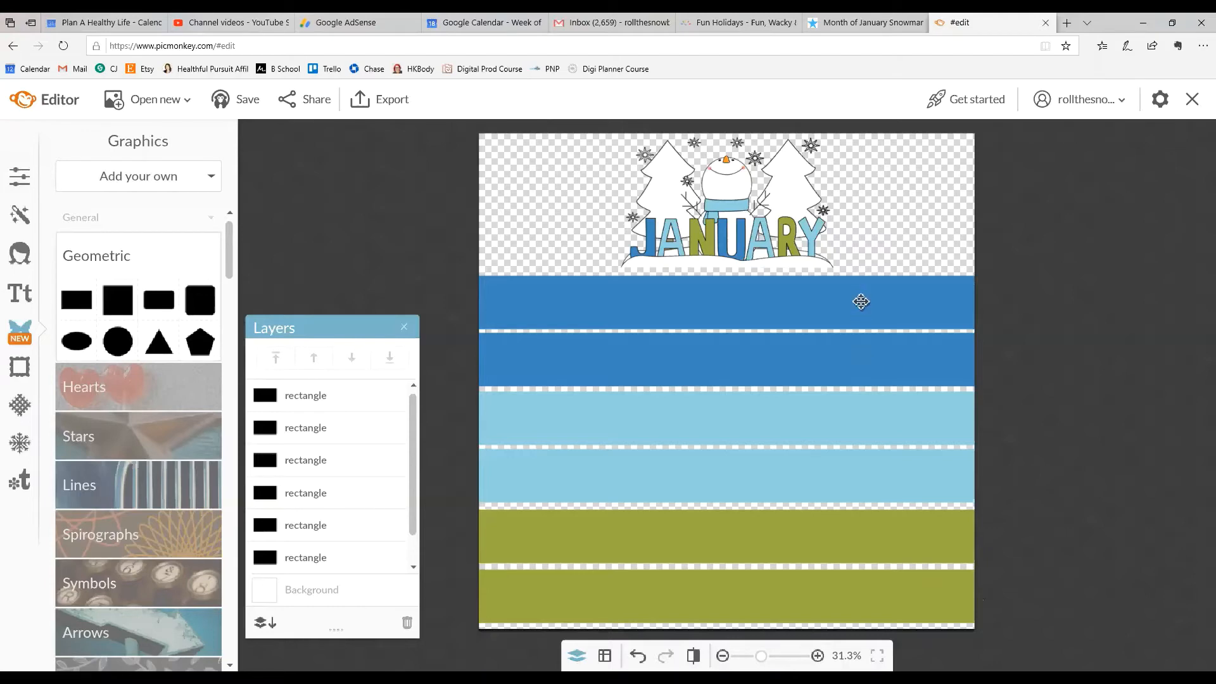
- Place the first blue band over the snowman graphic to check its opacity, and return it to its slot
left_click_drag(861, 302, 862, 242)
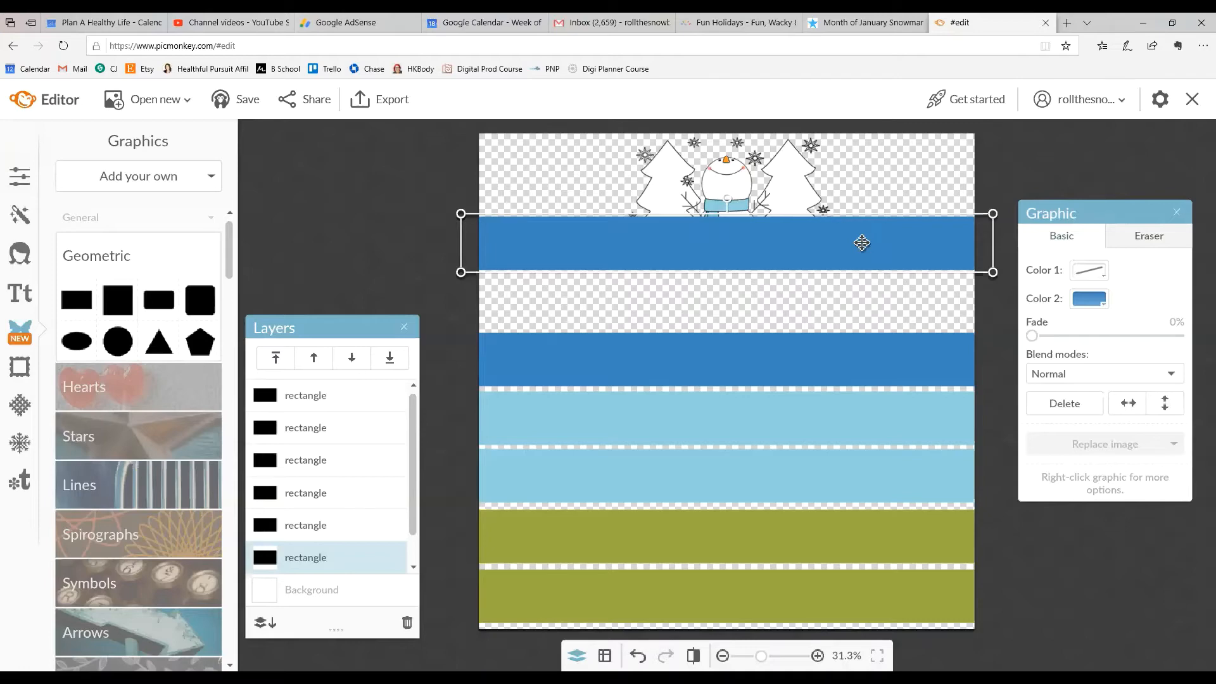
left_click_drag(861, 242, 861, 301)
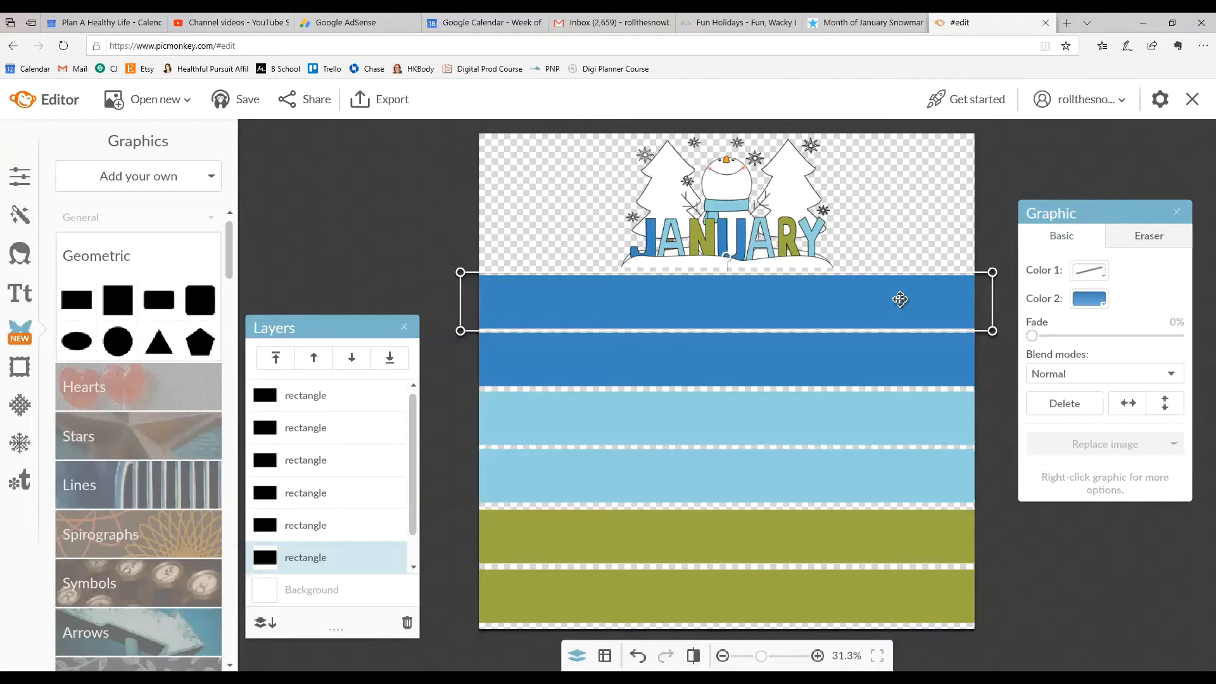
key("Escape")
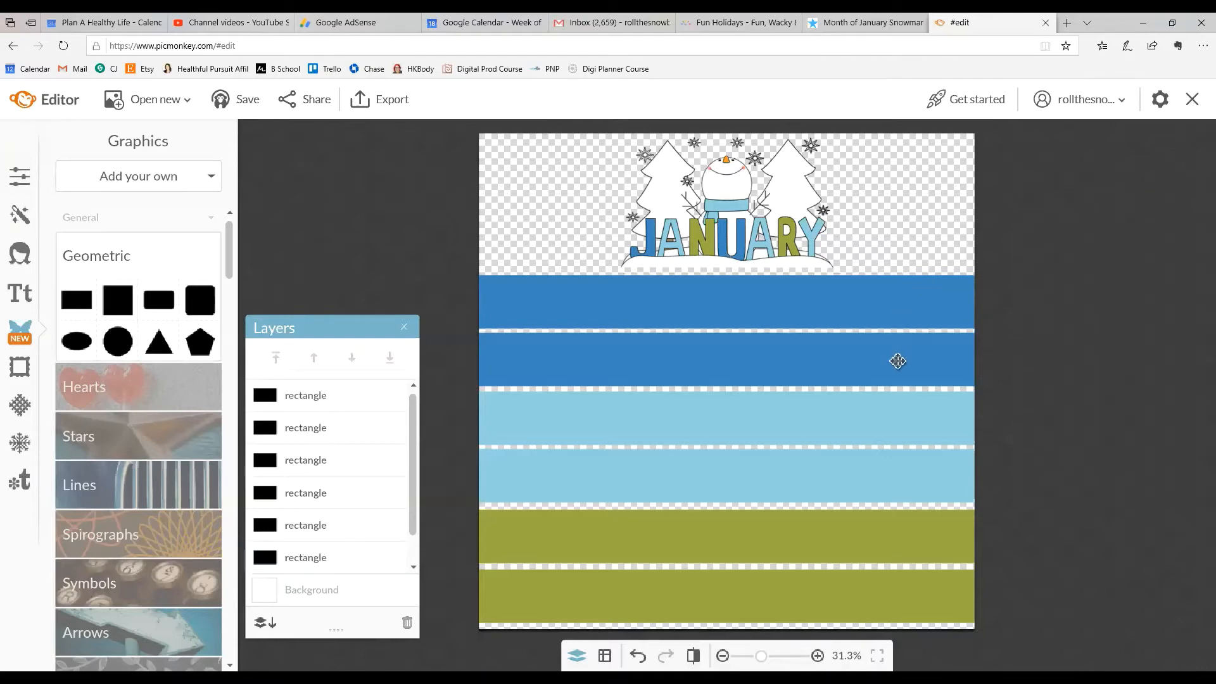
- Set the second blue band's fade to 60%
left_click(870, 359)
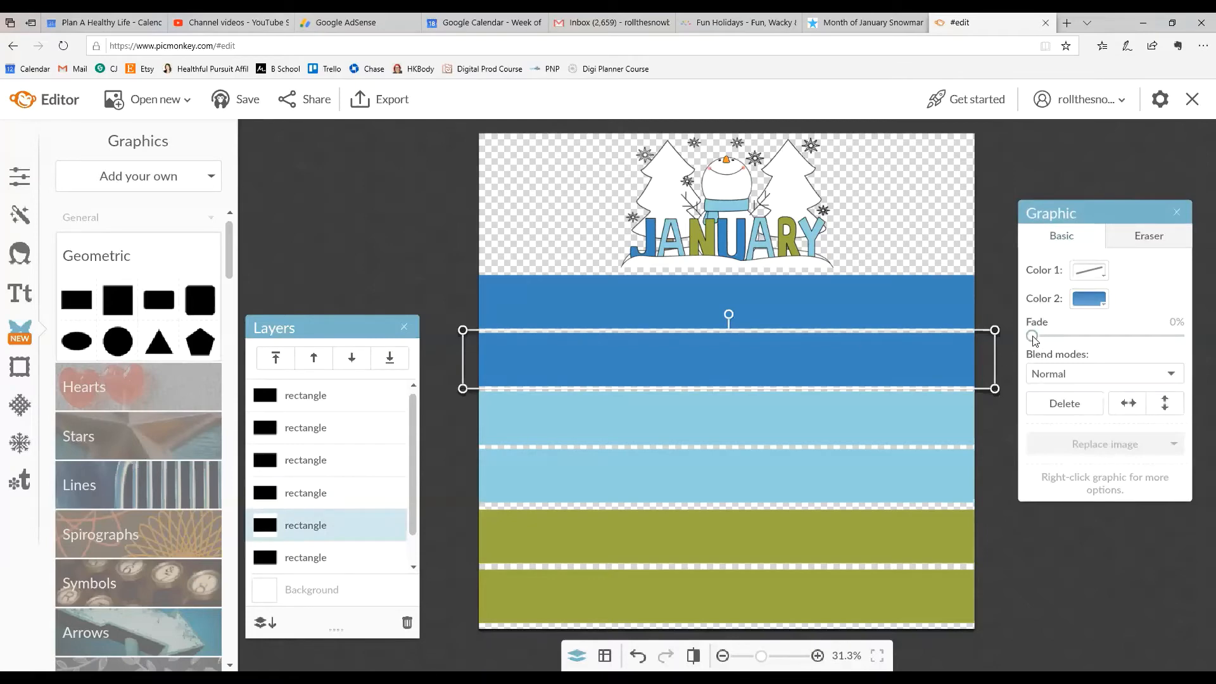
left_click_drag(1033, 337, 1121, 336)
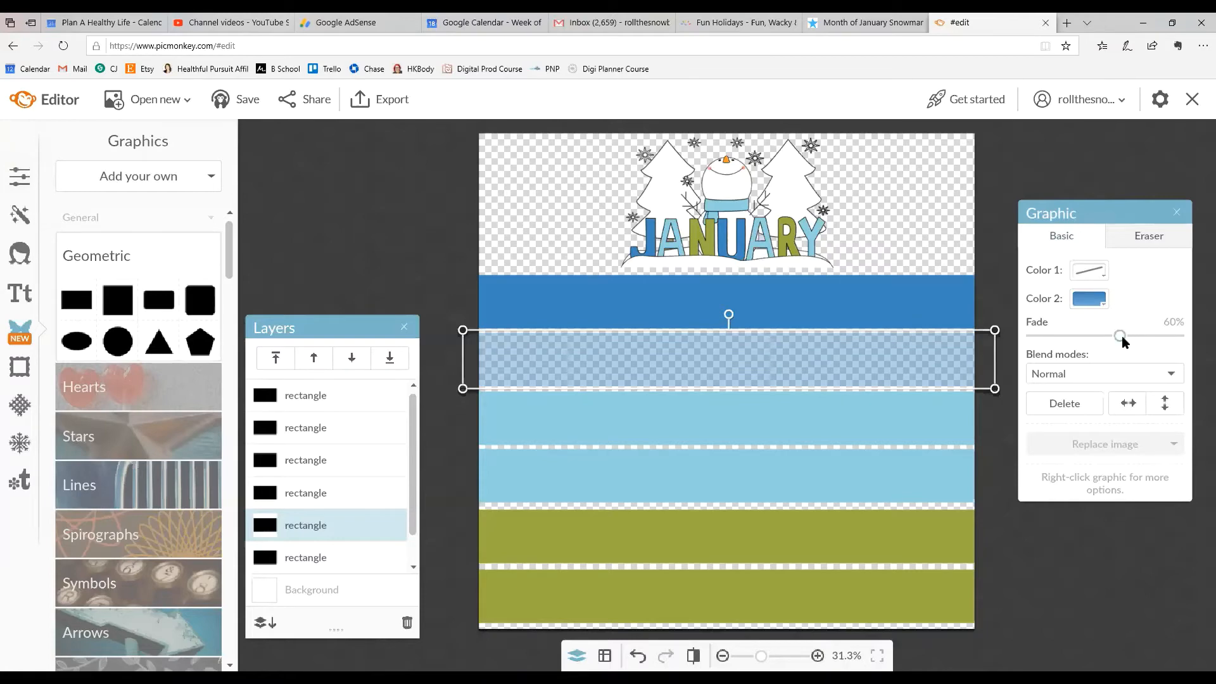
left_click_drag(1122, 342, 1083, 338)
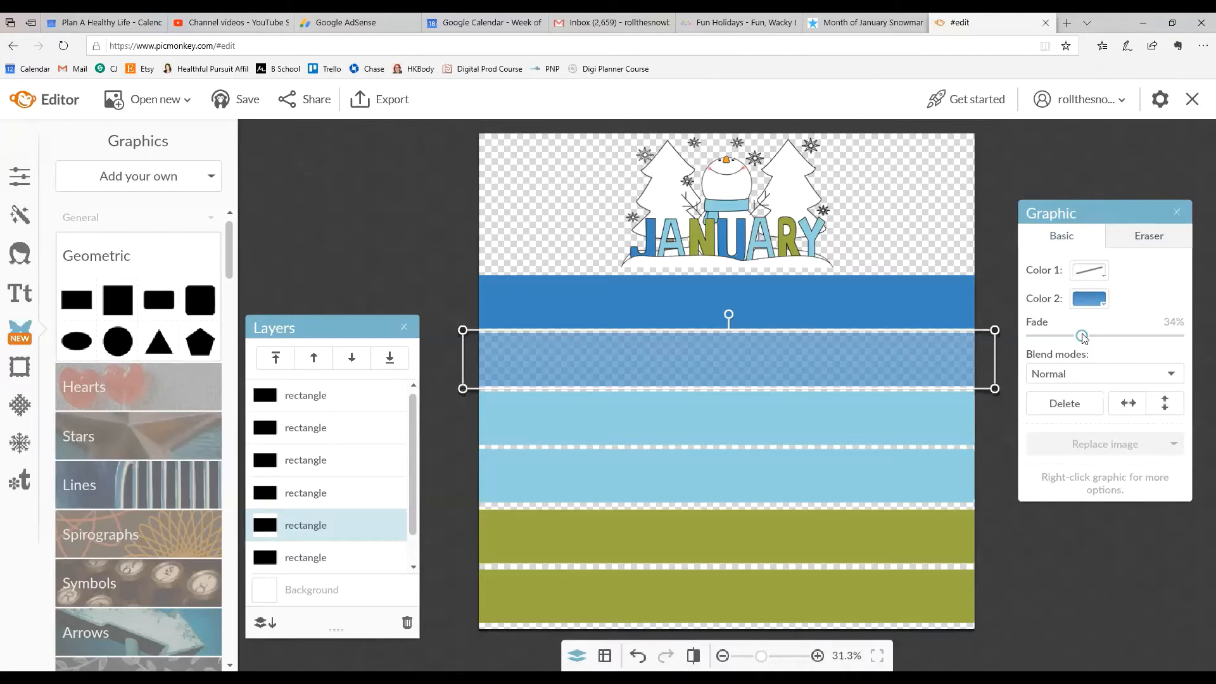
left_click_drag(1084, 338, 1122, 334)
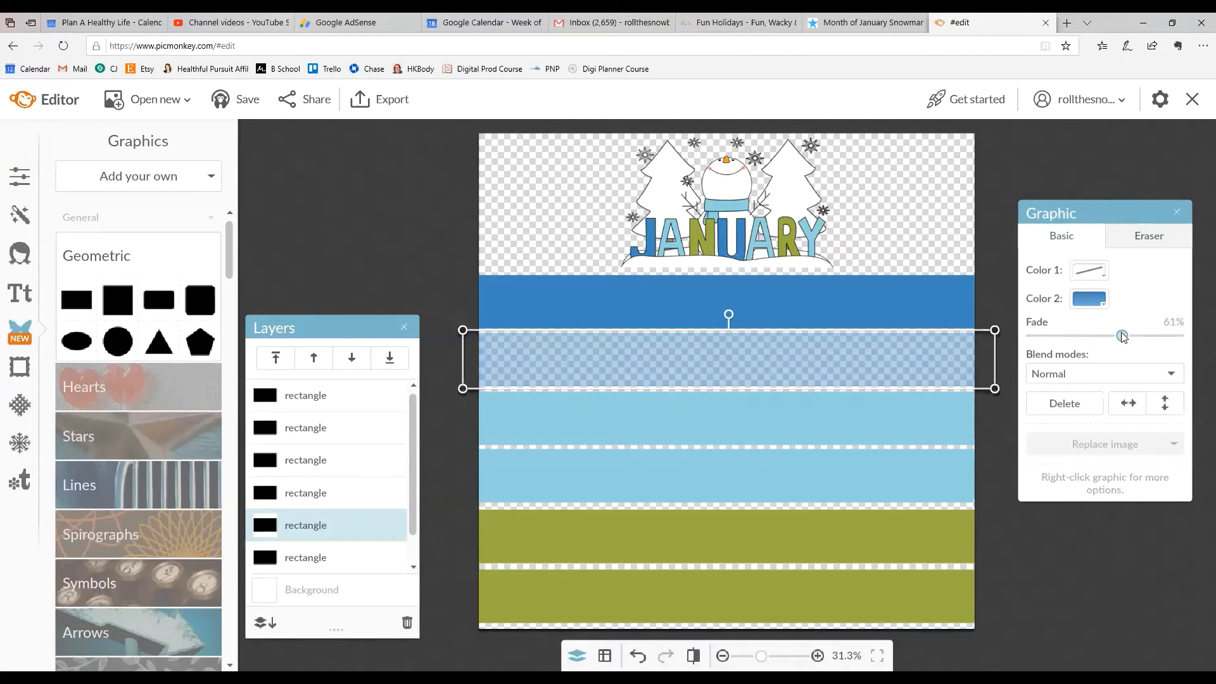
left_click_drag(1121, 339, 1119, 339)
- Place the faded blue band over the JANUARY lettering to check its transparency, and return it below the solid blue band
left_click(940, 270)
left_click_drag(894, 365, 879, 241)
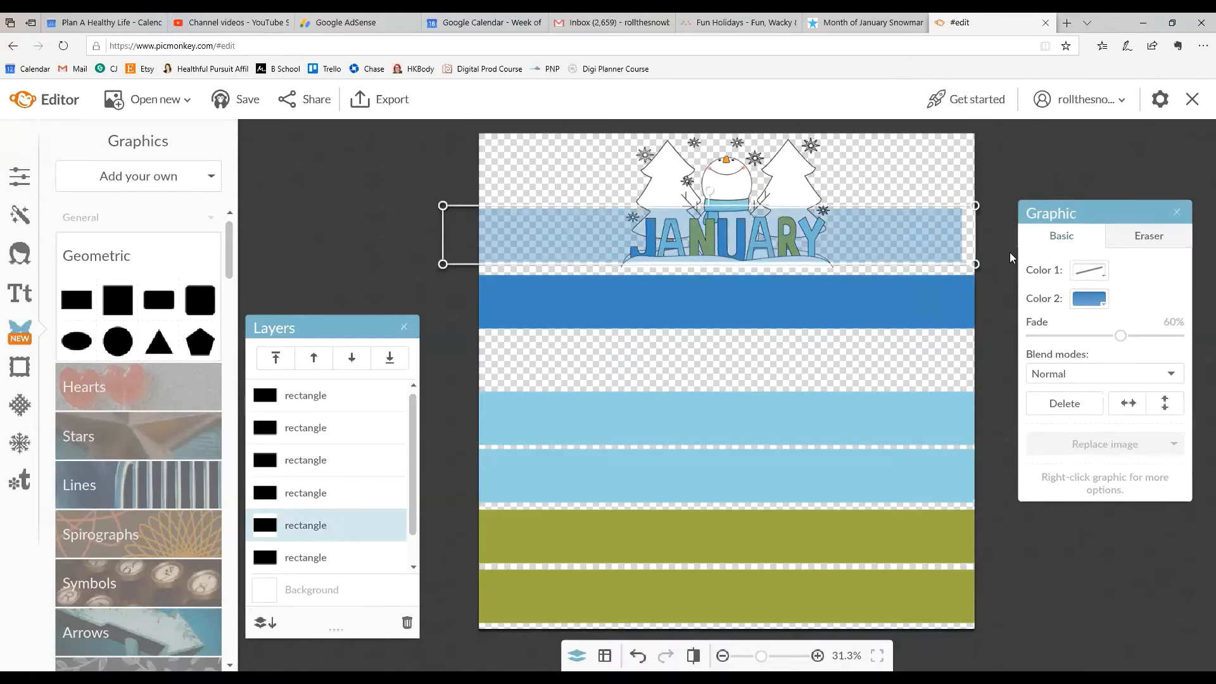
left_click_drag(901, 233, 917, 354)
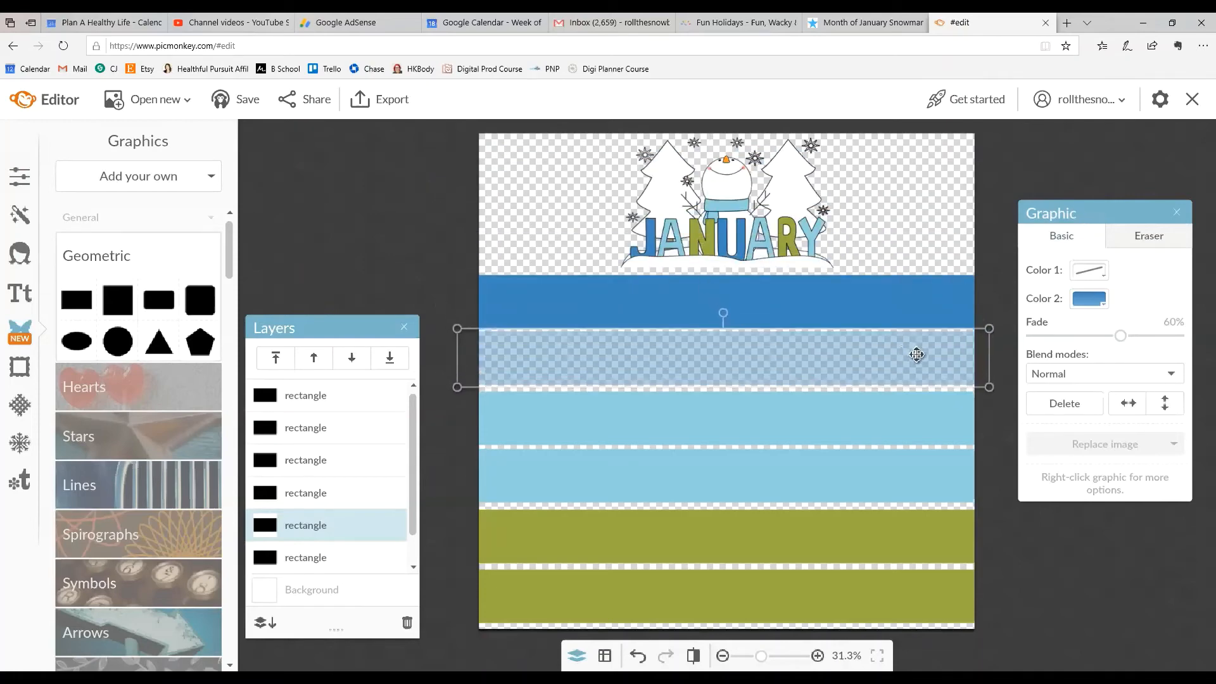
- Set the lower light blue band's fade to 60%, and fade the lower green band to match
left_click(917, 470)
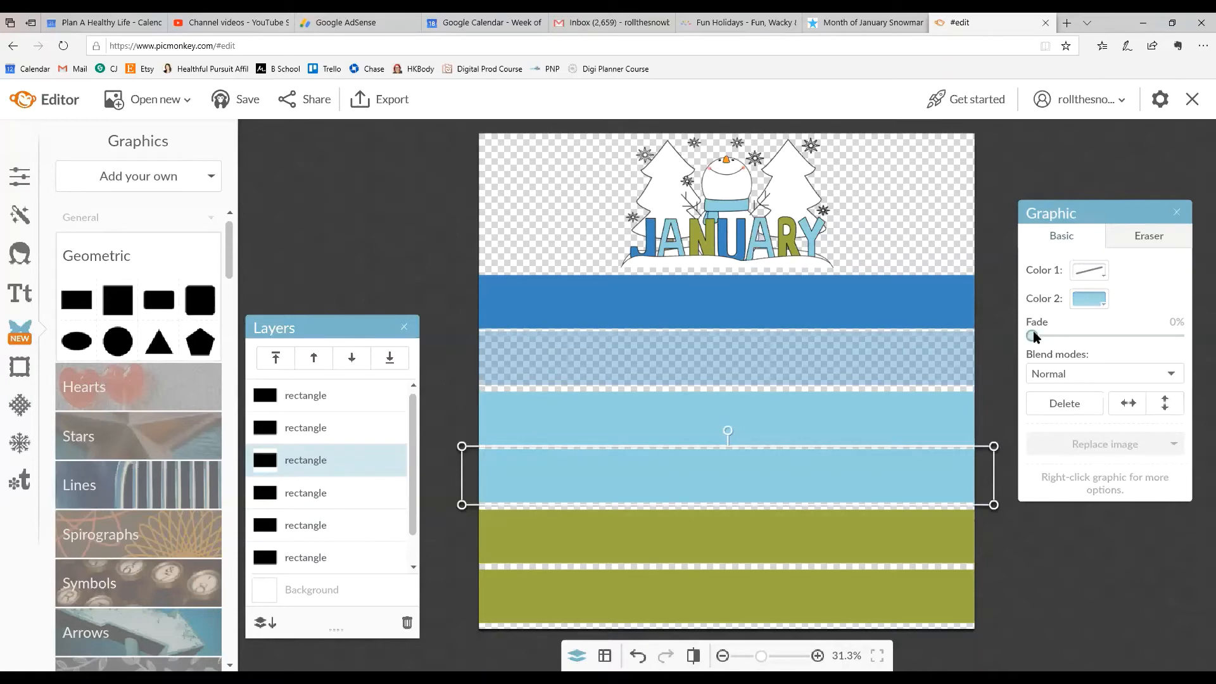
left_click_drag(1034, 336, 1117, 336)
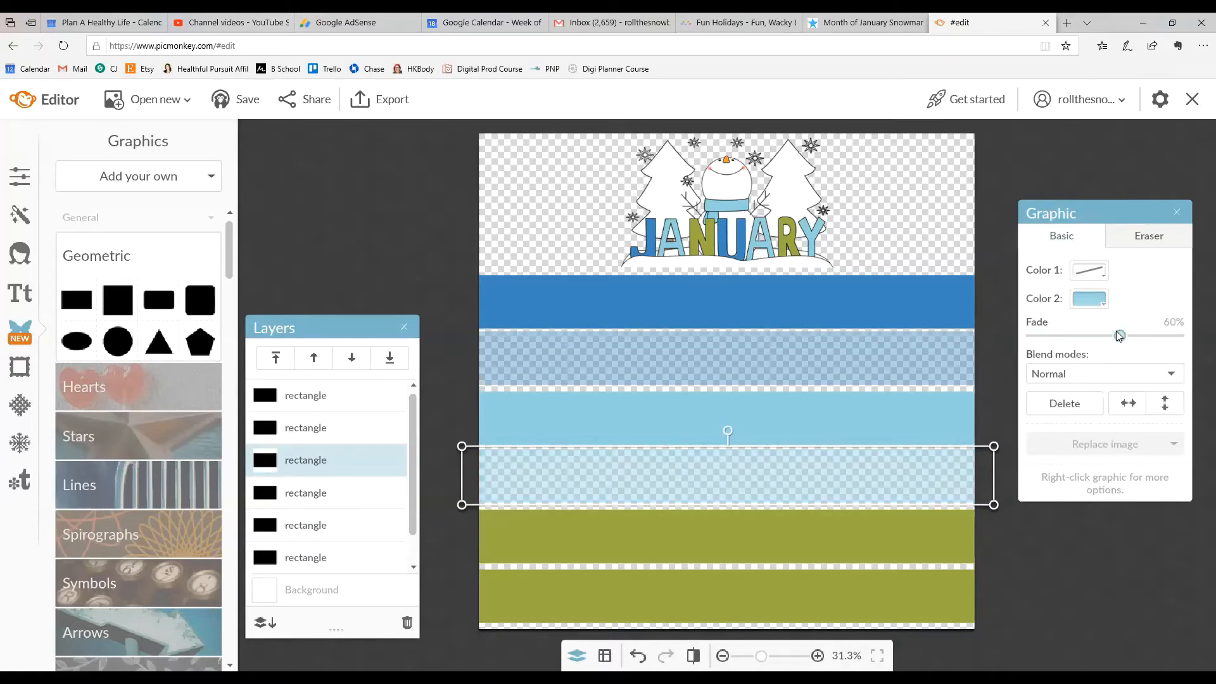
left_click(937, 583)
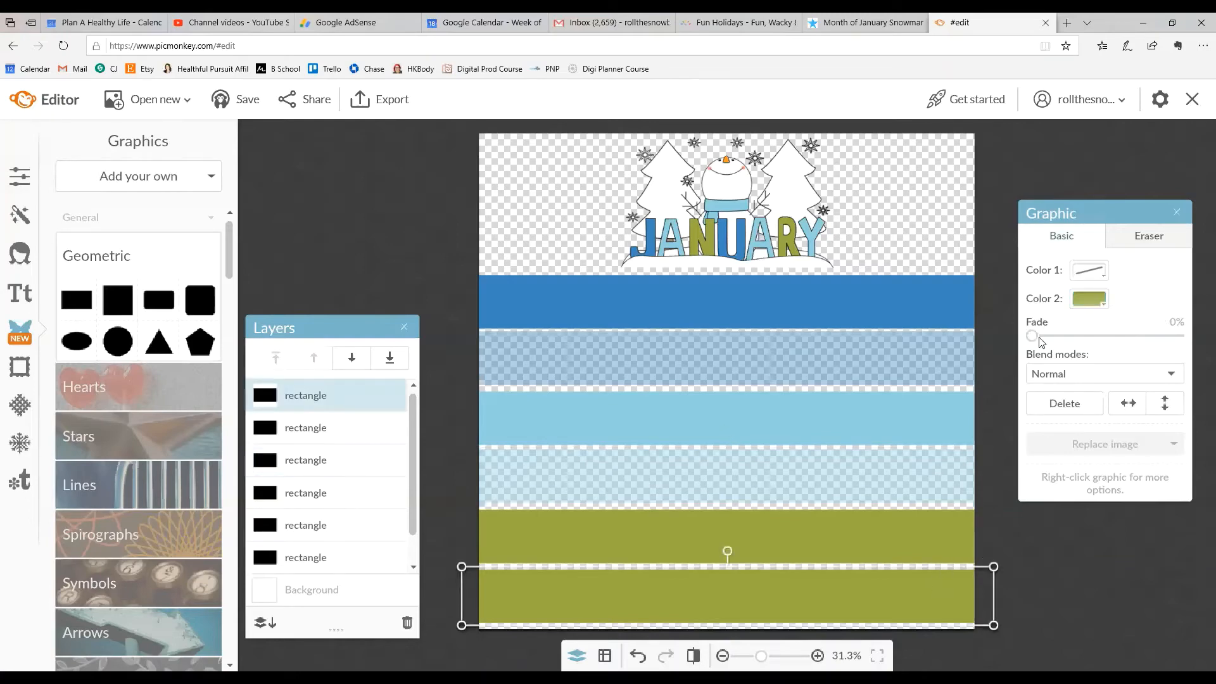
left_click_drag(1032, 336, 1127, 332)
left_click(947, 225)
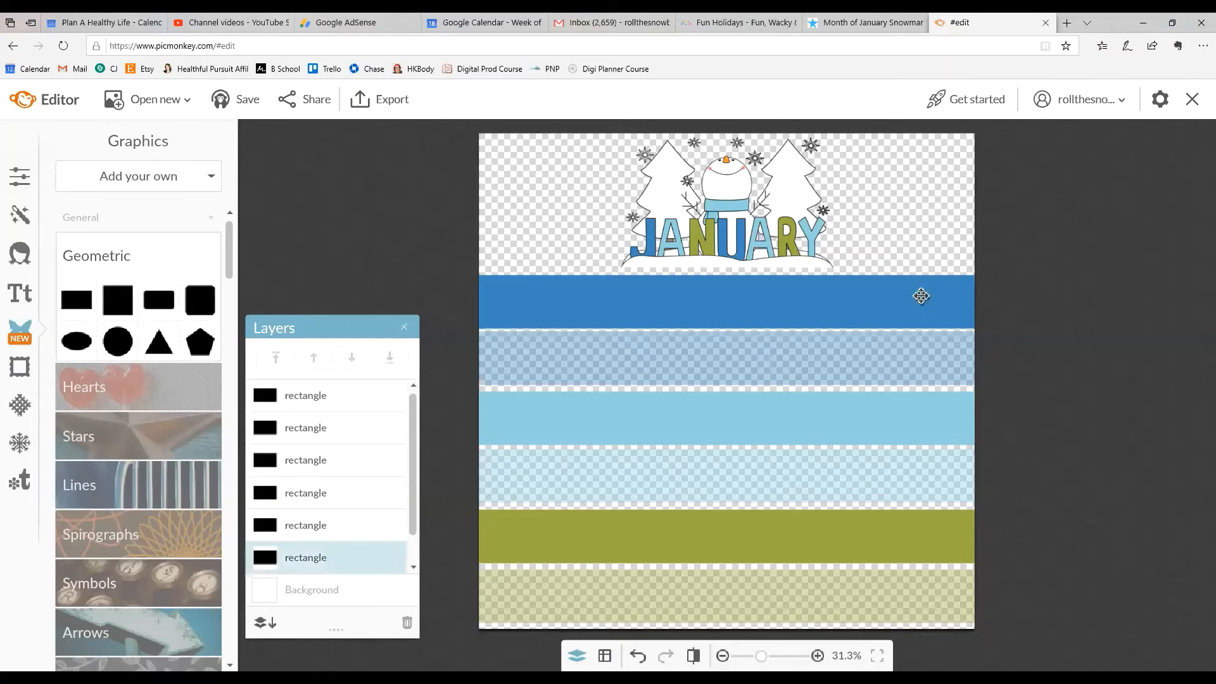
- Nudge the solid dark blue band slightly upward, and shift the snowman graphic slightly up and to the right
mouse_move(923, 293)
left_mouse_down()
mouse_move(923, 265)
mouse_move(925, 294)
left_mouse_up()
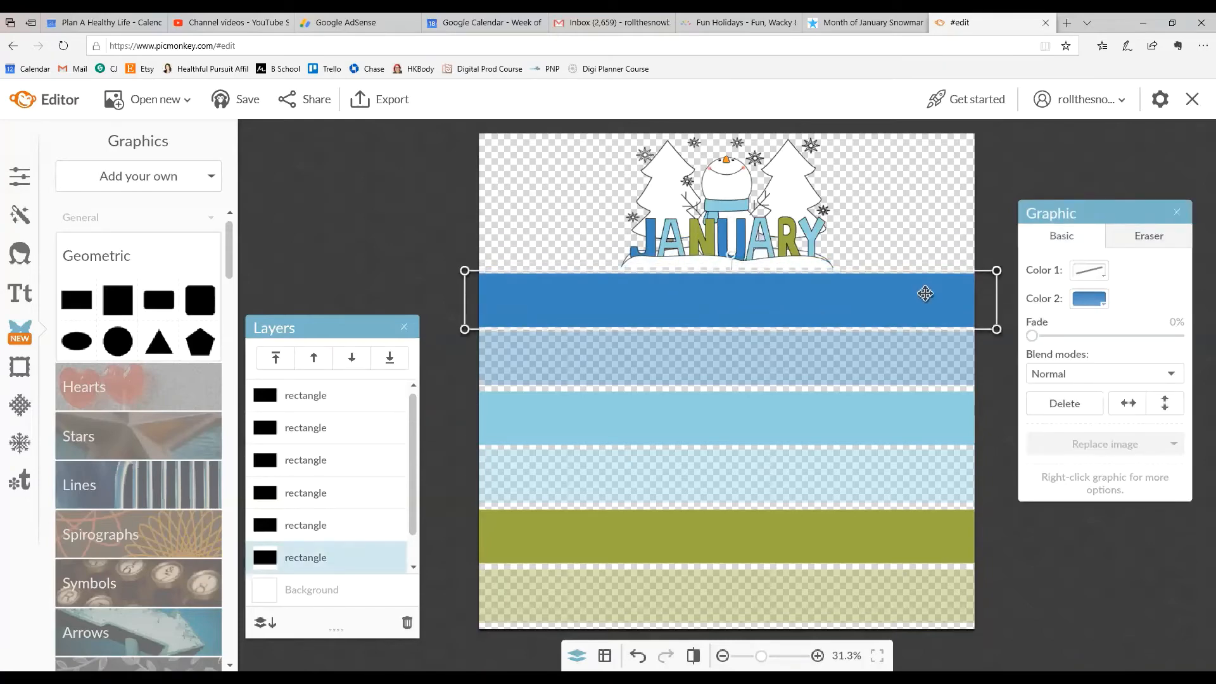
left_click(943, 217)
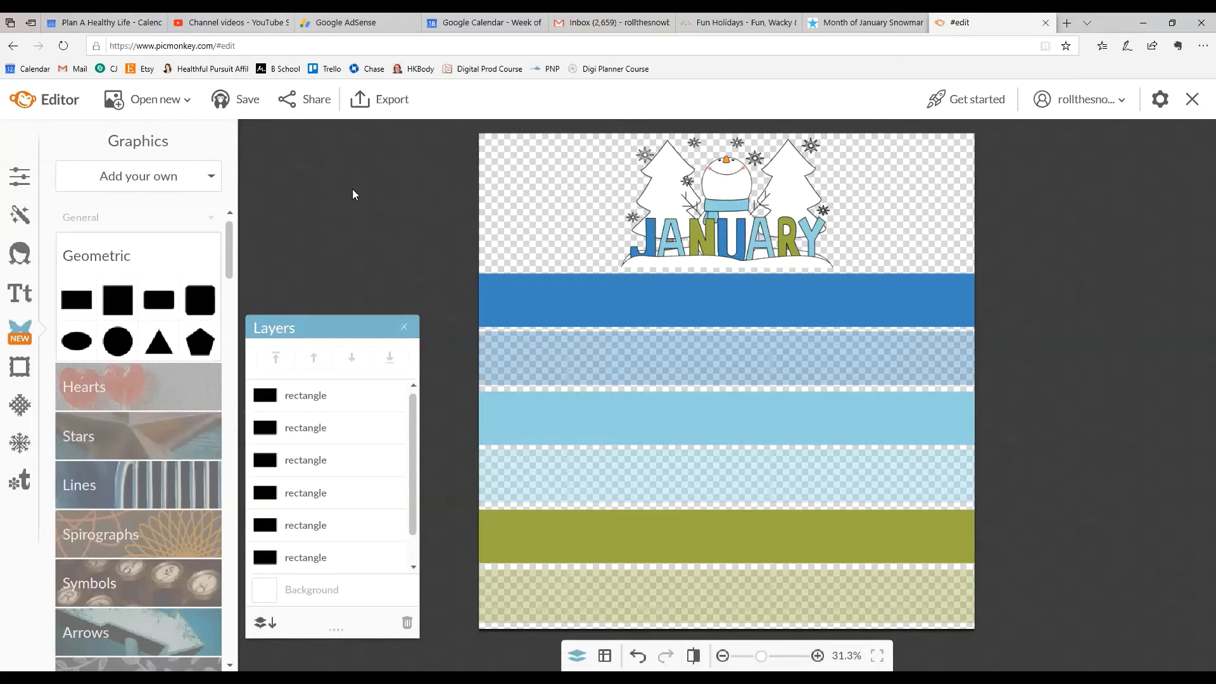
mouse_move(766, 226)
left_mouse_down()
mouse_move(751, 210)
mouse_move(772, 219)
left_mouse_up()
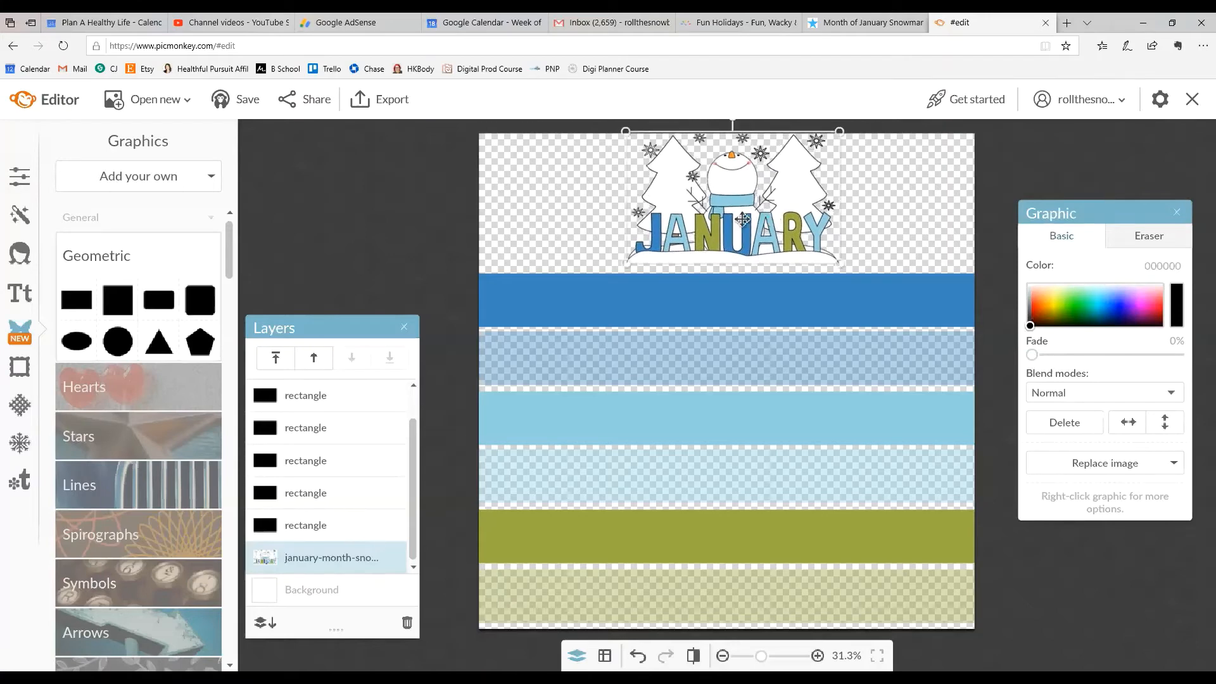
left_click(916, 204)
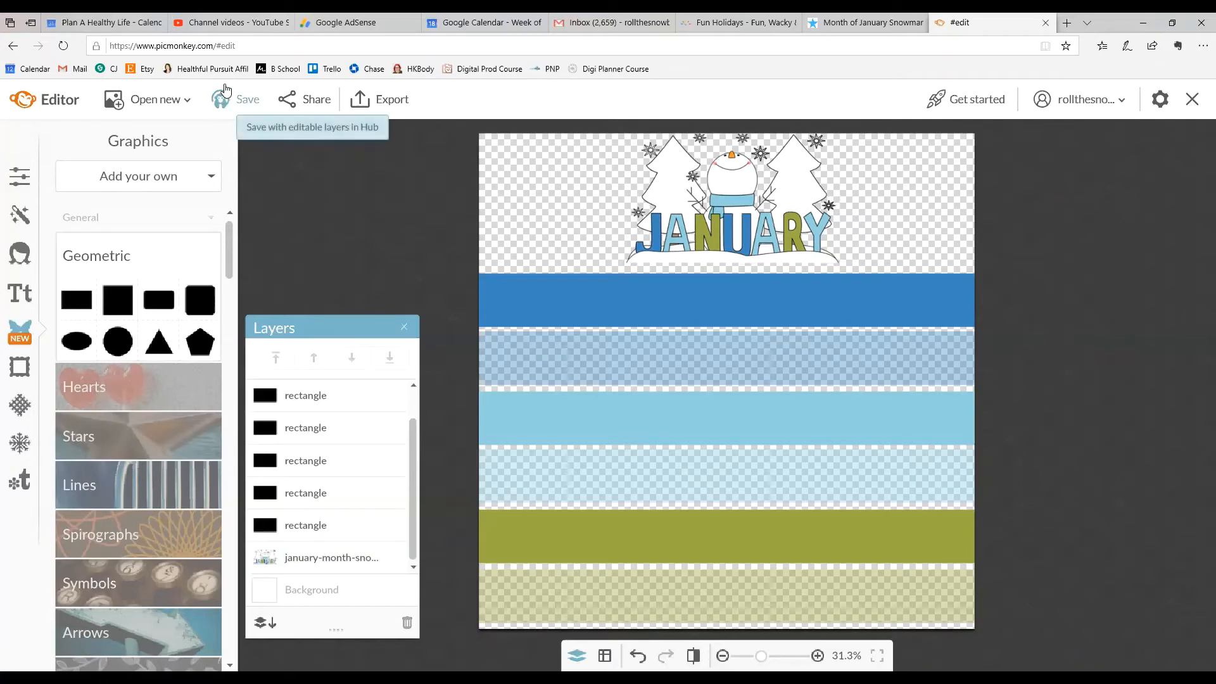
- Save the editable design to Hub with the image name "January Color Palette"
left_click(238, 106)
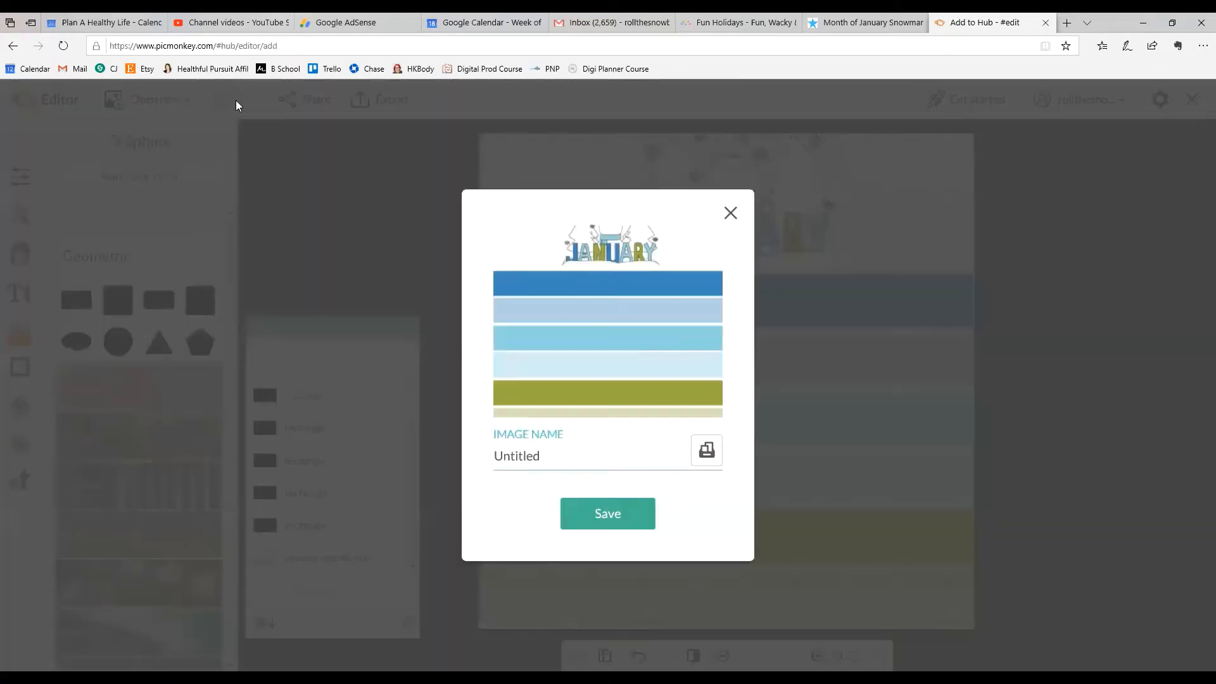
left_click_drag(539, 450, 491, 455)
type("January ")
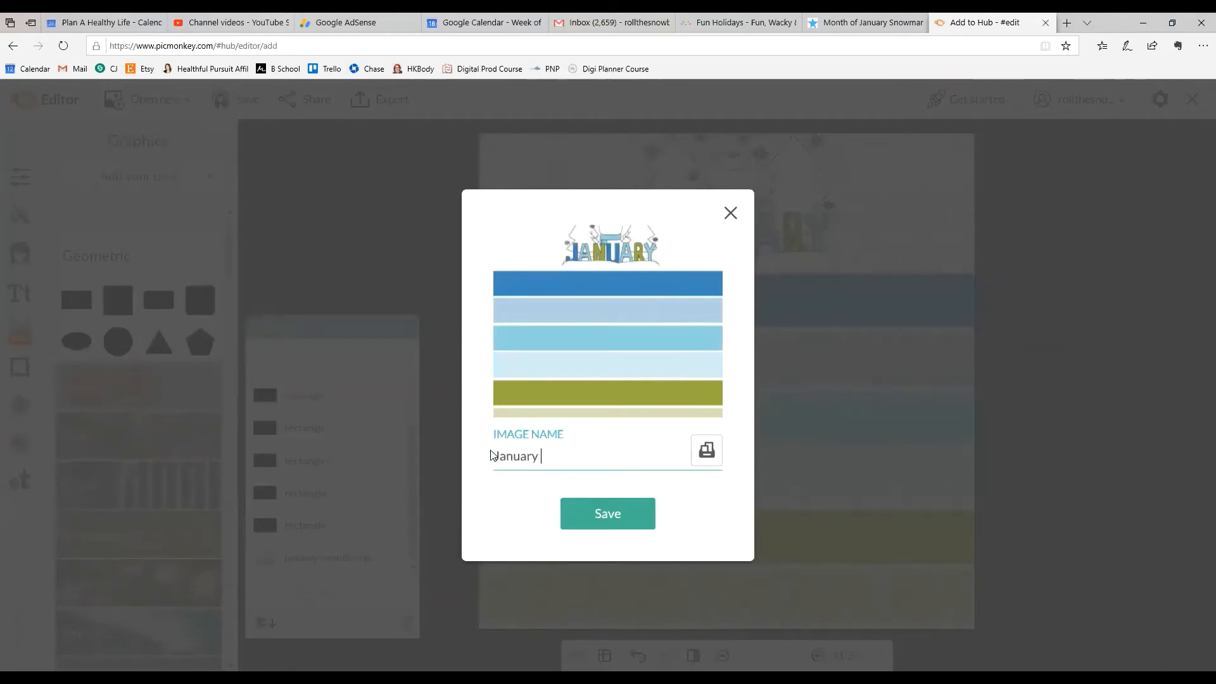
type("Color Palette")
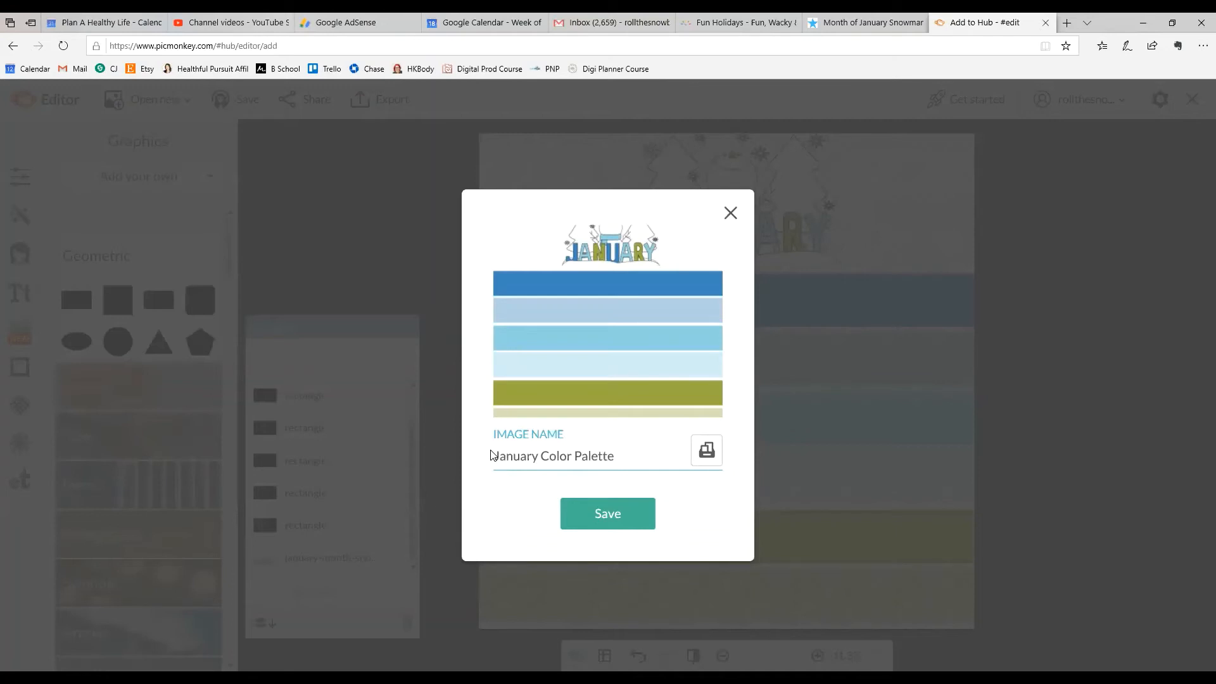
left_click(581, 507)
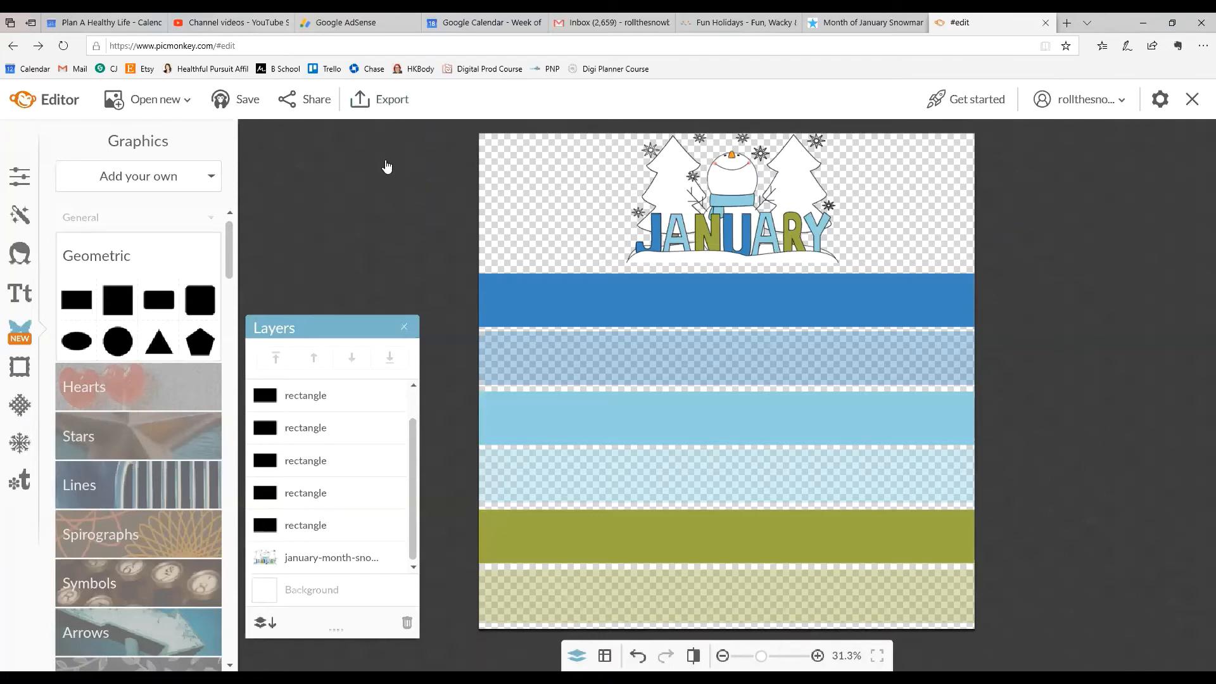
- Export the palette as a 2000 × 2000 px PNG named January Color Palette to the January Clip Art folder, replacing the existing file
left_click(381, 105)
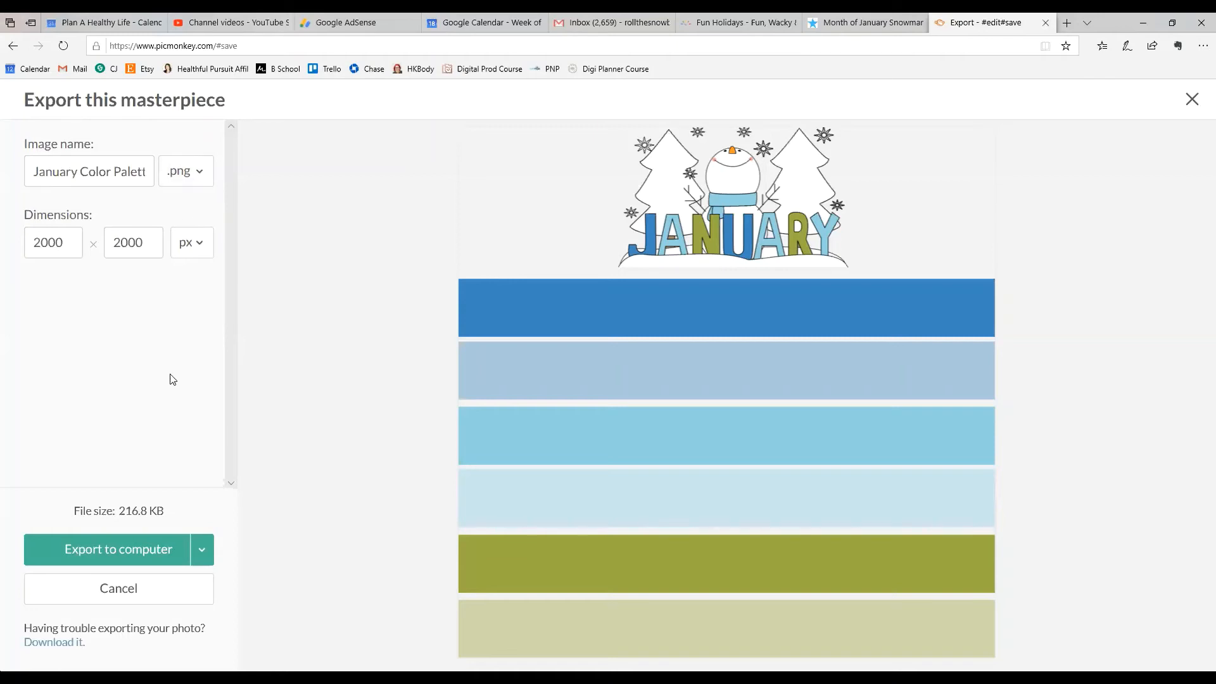
left_click(149, 549)
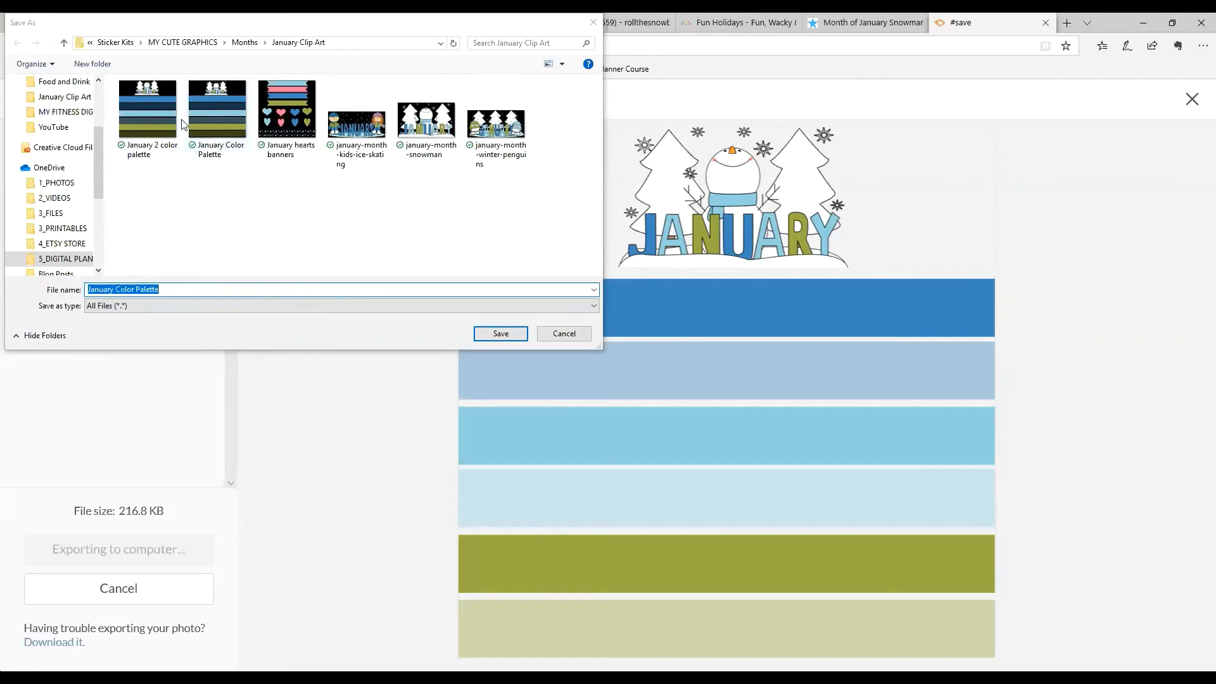
left_click(499, 333)
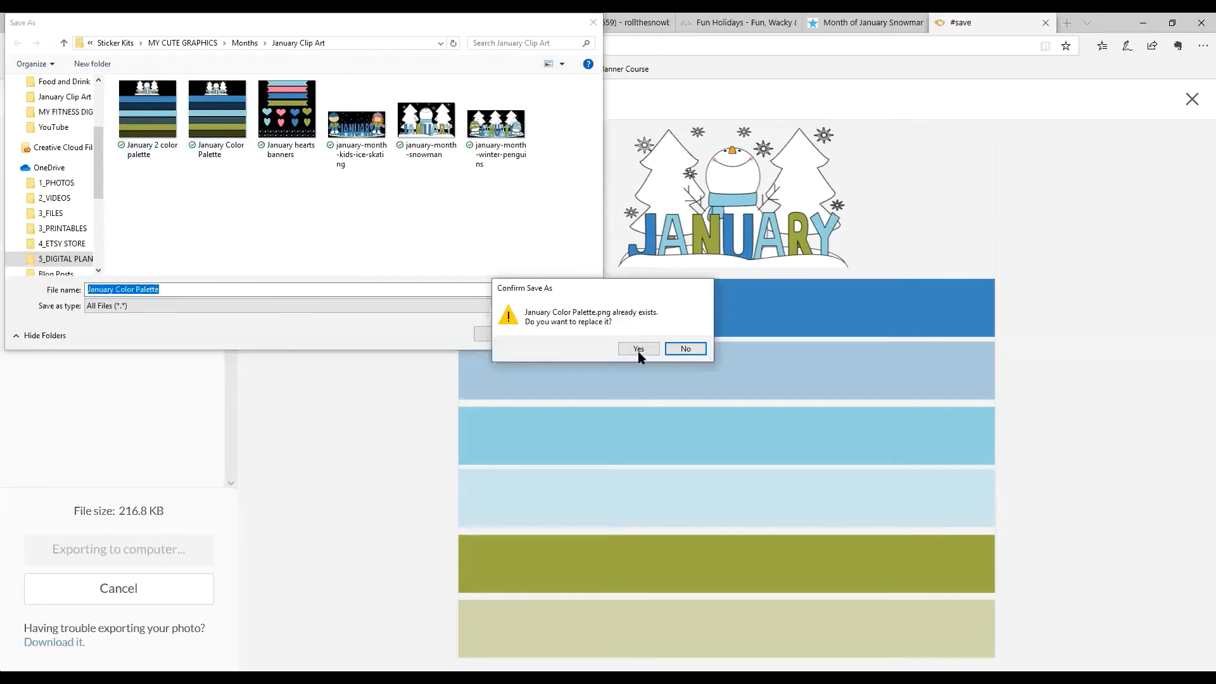
left_click(638, 349)
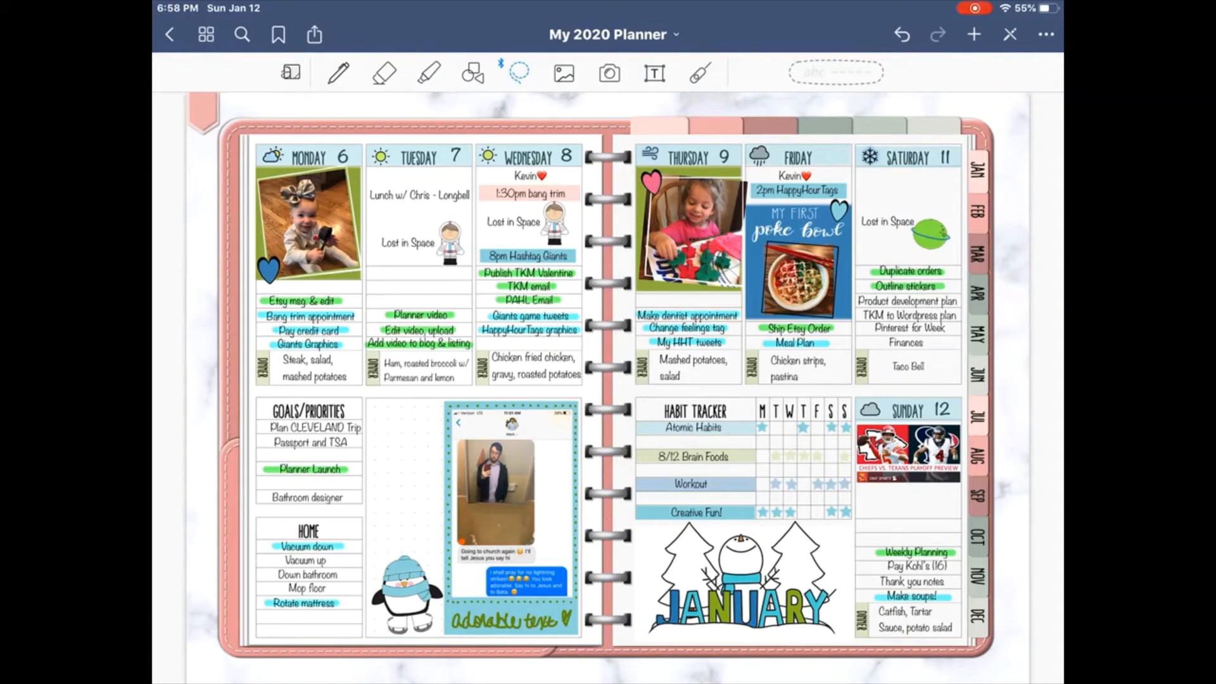
- Move the light blue band off the Saturday 11 heading in the planner, and return it behind the heading
scroll(797, 266, "up", 5)
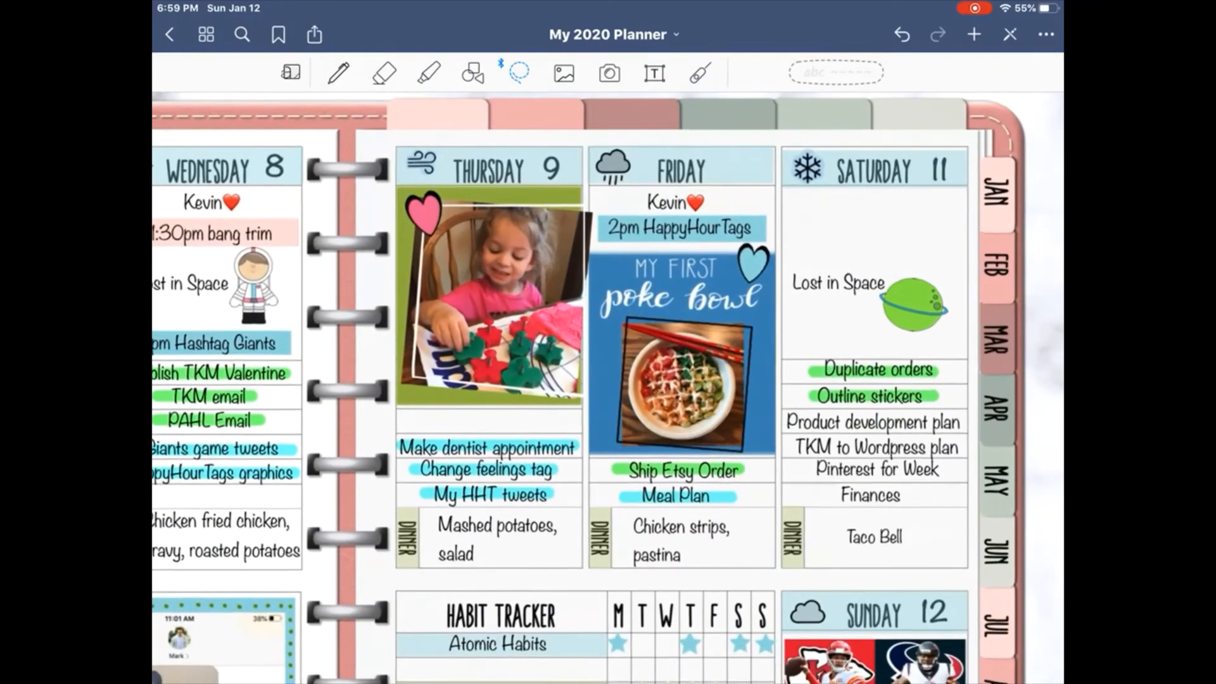
left_click_drag(889, 161, 882, 229)
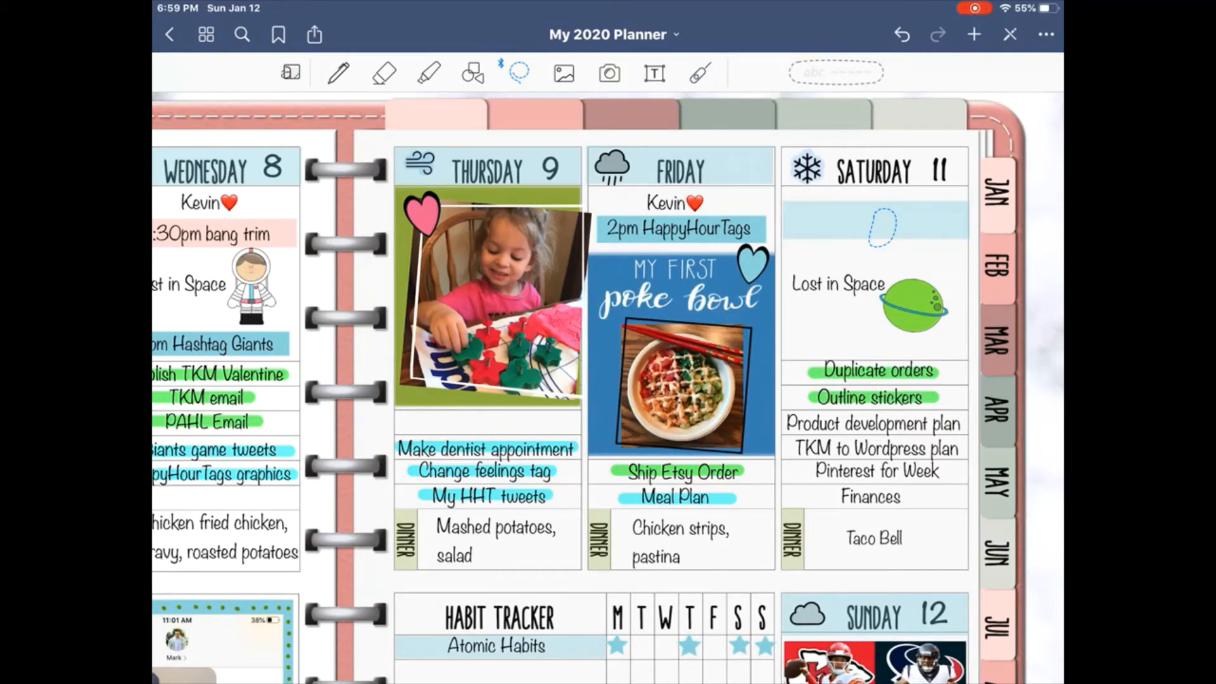
left_click_drag(882, 225, 878, 171)
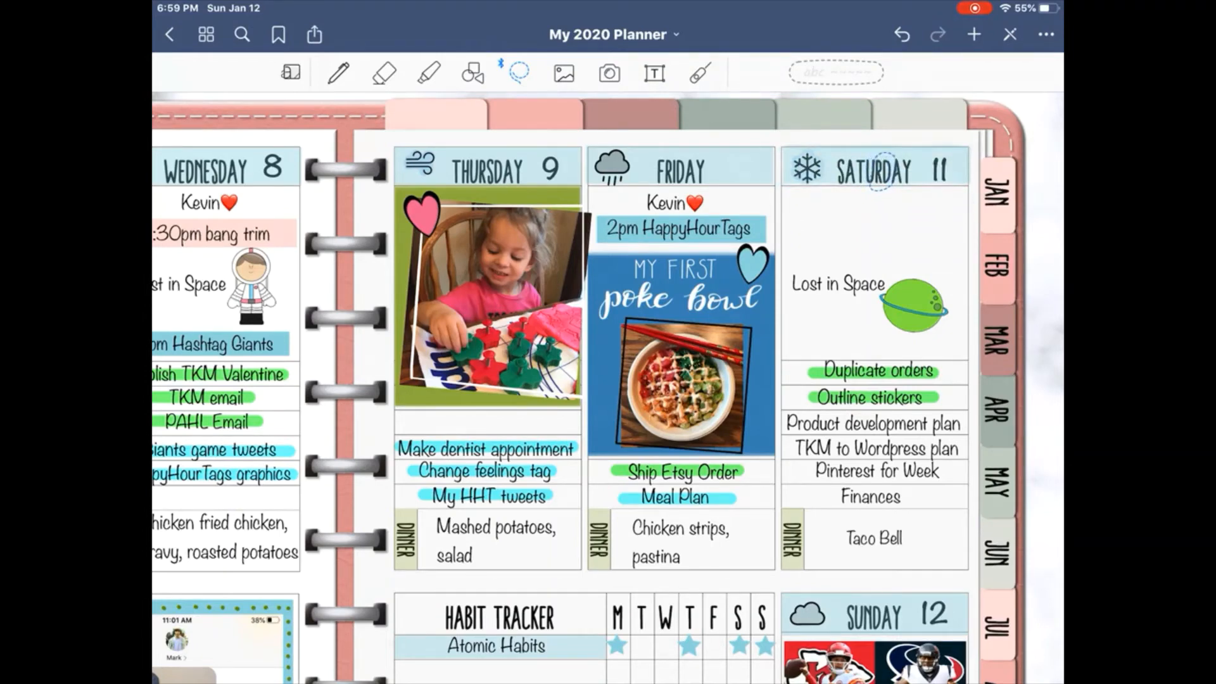
left_click(877, 235)
- Turn to the planner spread for the week of Monday 13 and view it in read-only mode
scroll(608, 388, "down", 3)
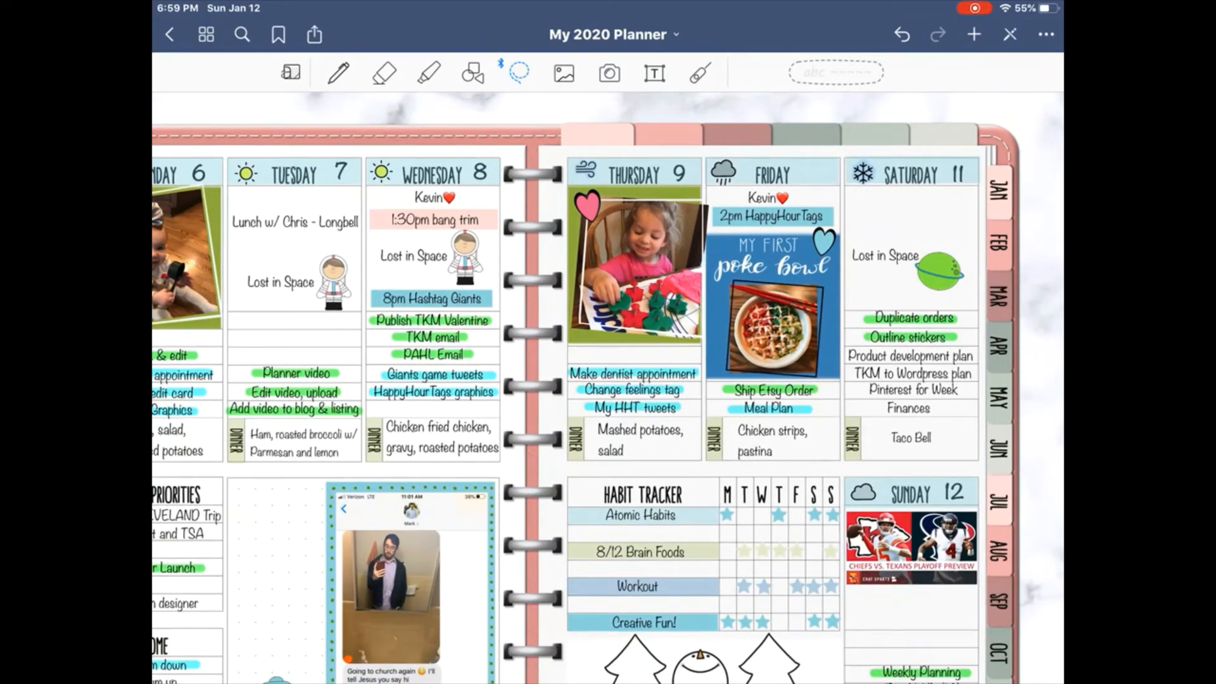
scroll(608, 387, "right", 5)
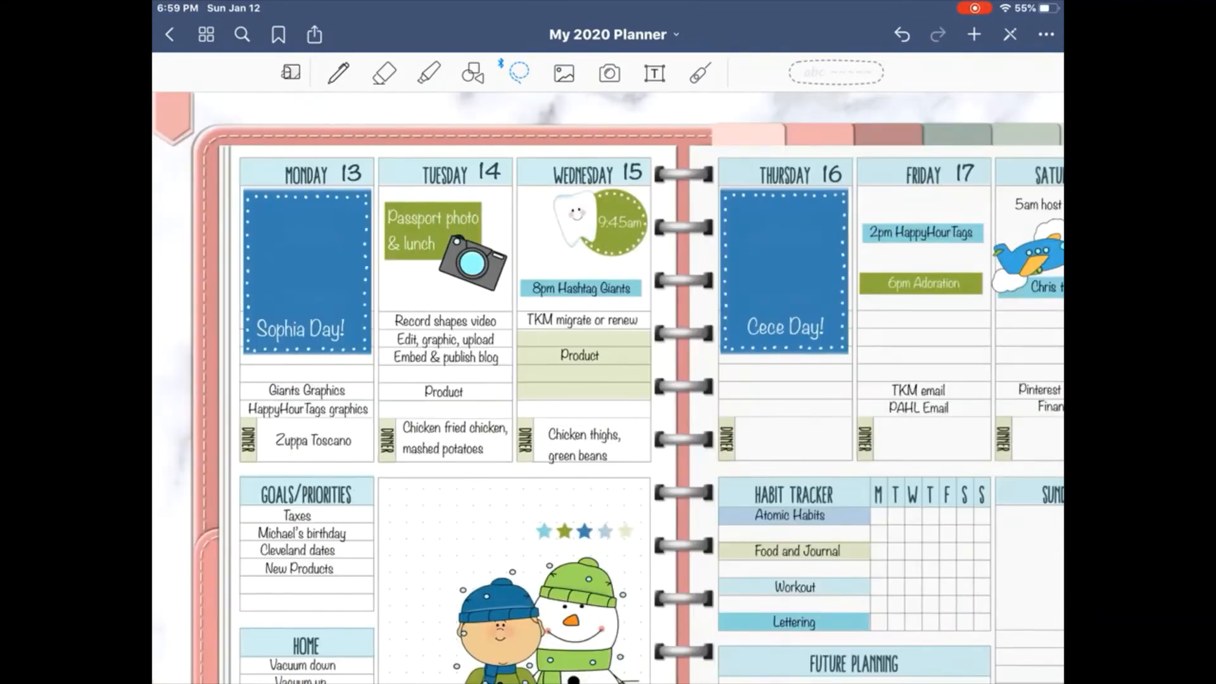
left_click(1009, 34)
scroll(608, 388, "down", 3)
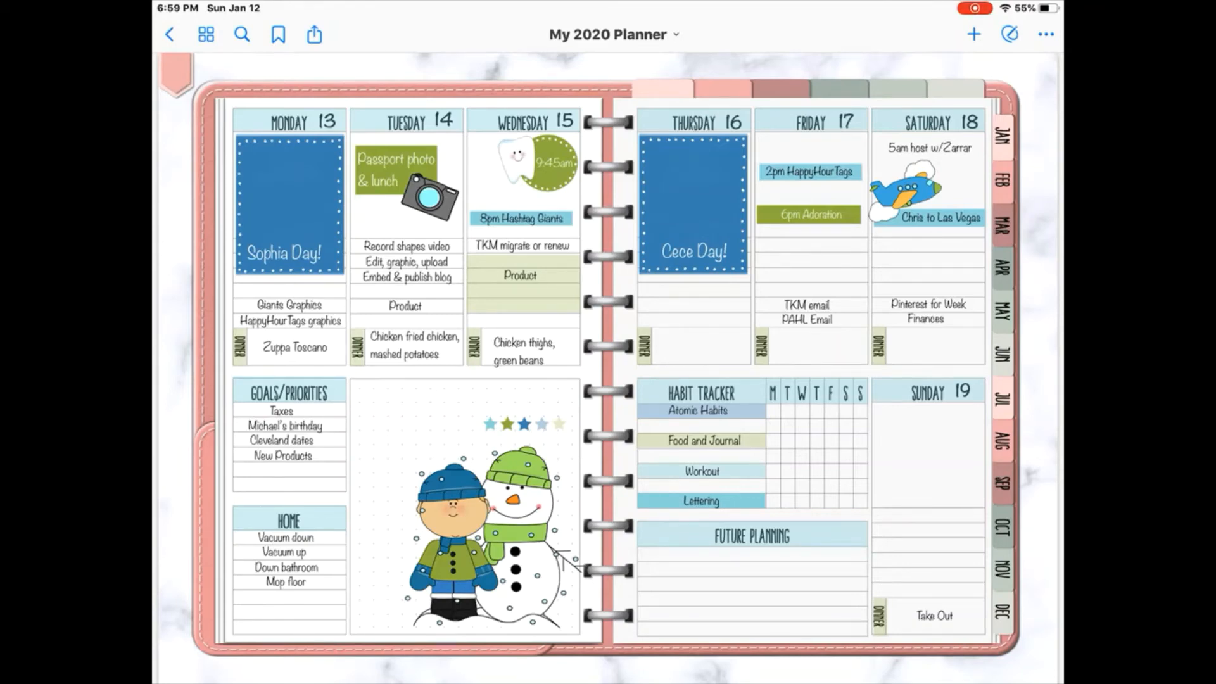
scroll(608, 367, "down", 1)
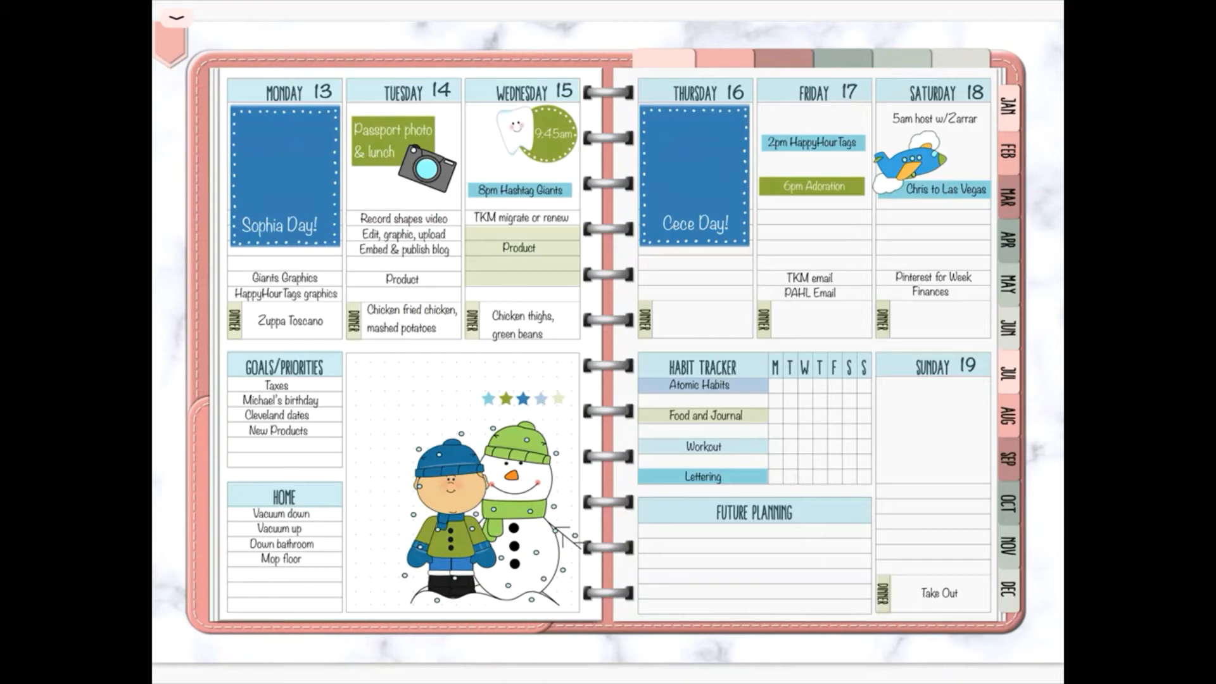
- Go to the January page in the planner's Stickers section and turn editing mode back on
left_click(663, 59)
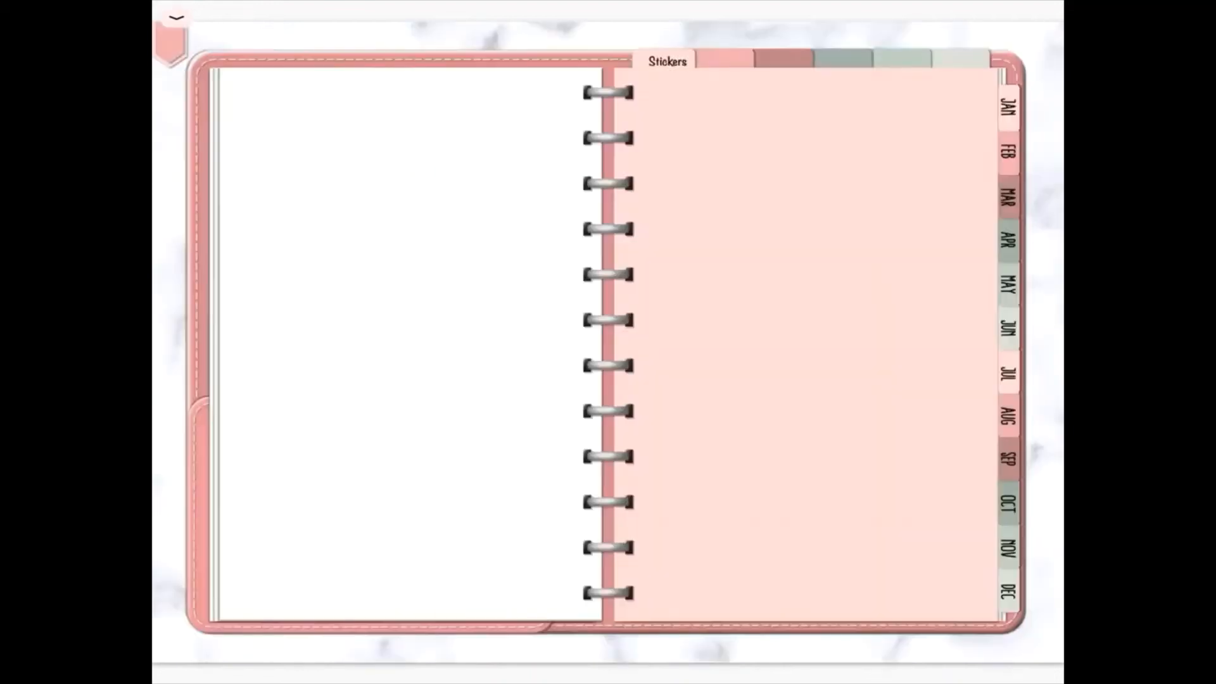
scroll(607, 342, "right", 5)
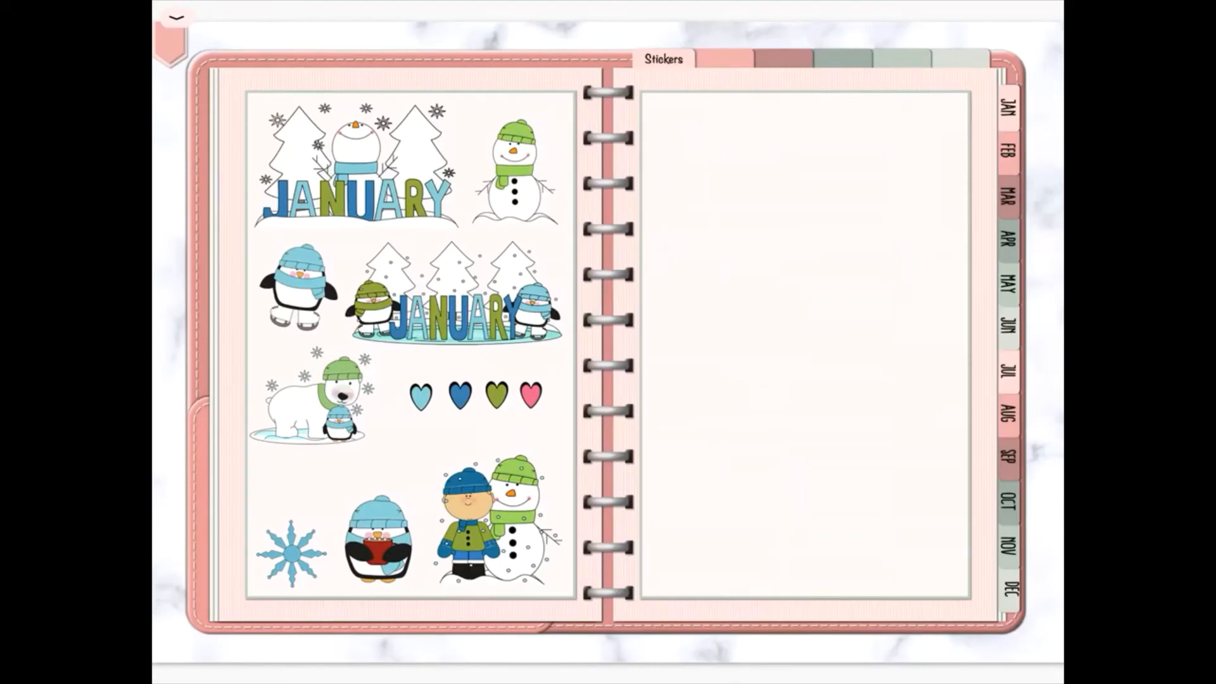
left_click(176, 17)
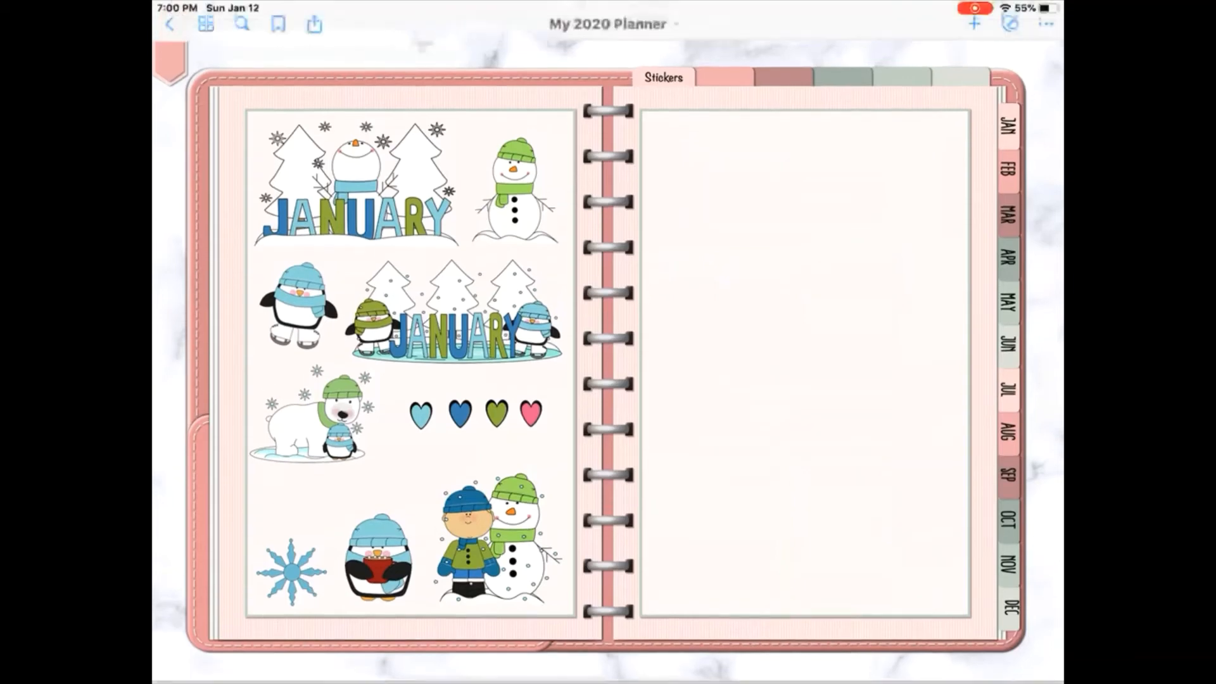
left_click(1010, 34)
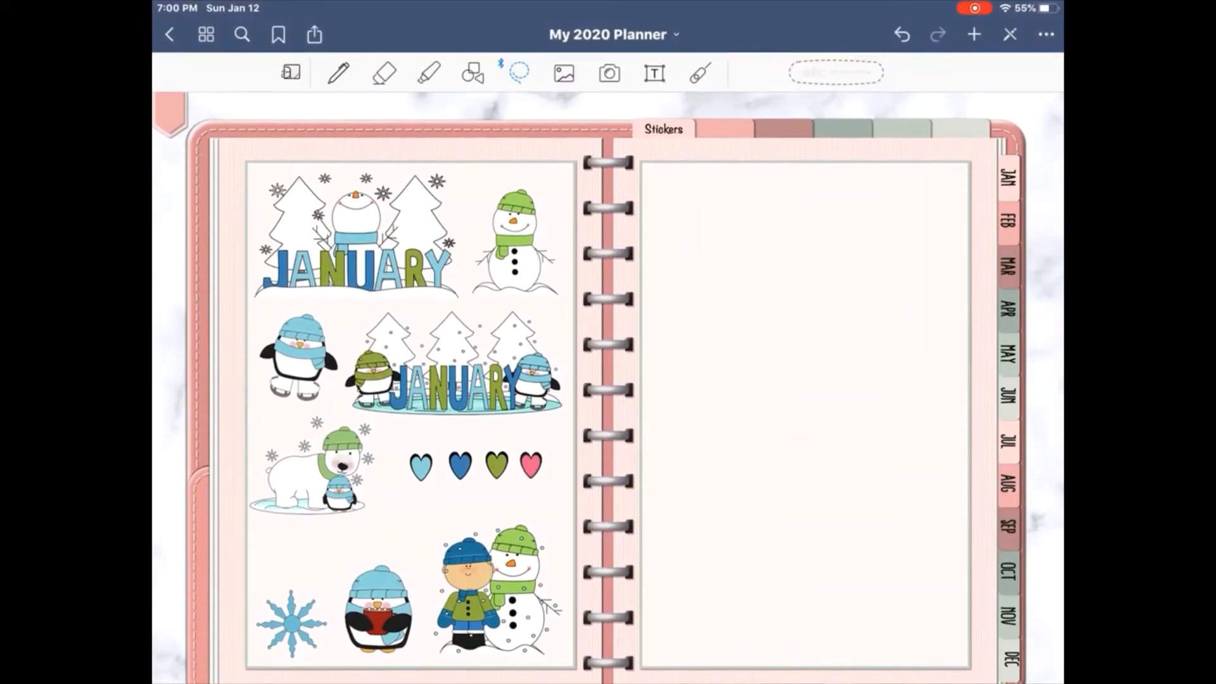
- Insert the January Color Palette image from January Clip Art, and scale it down to fit on the blank sticker page
left_click(564, 73)
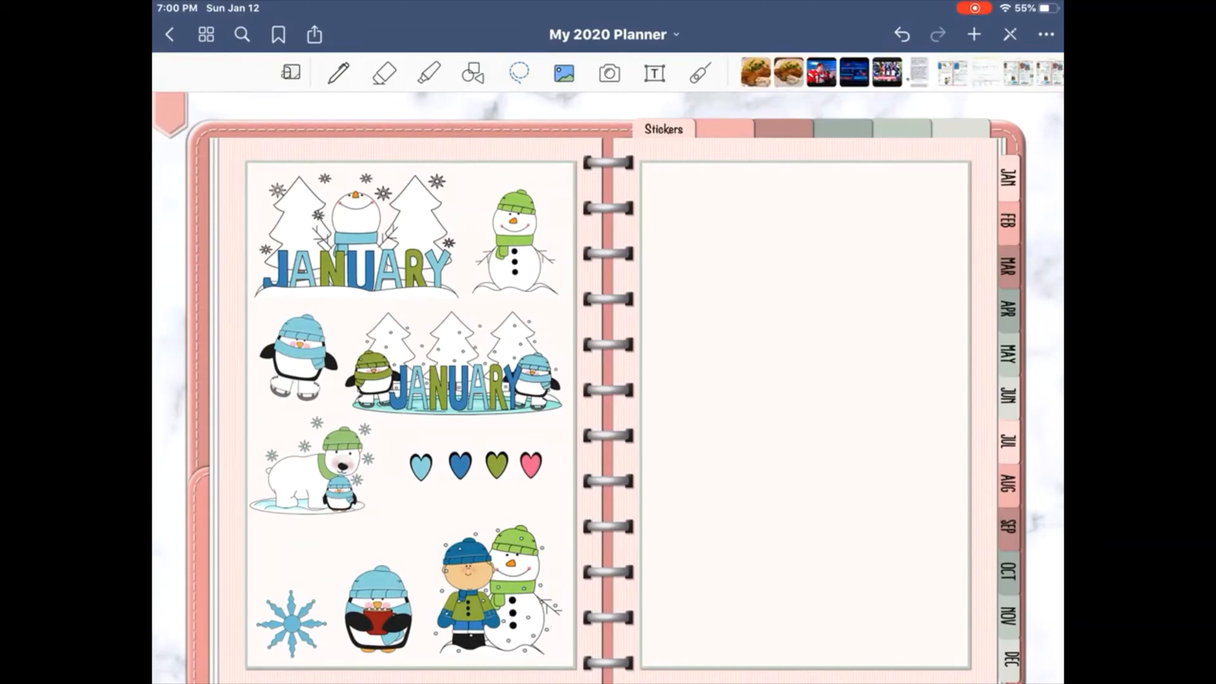
left_click(768, 296)
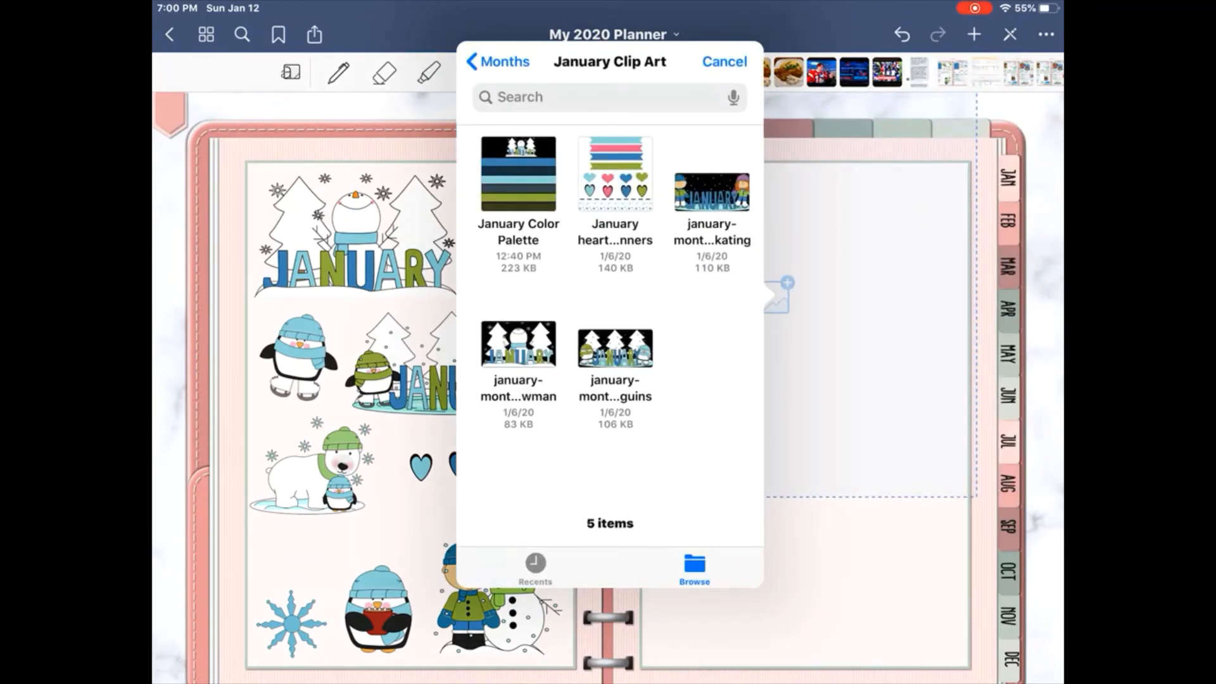
left_click(517, 174)
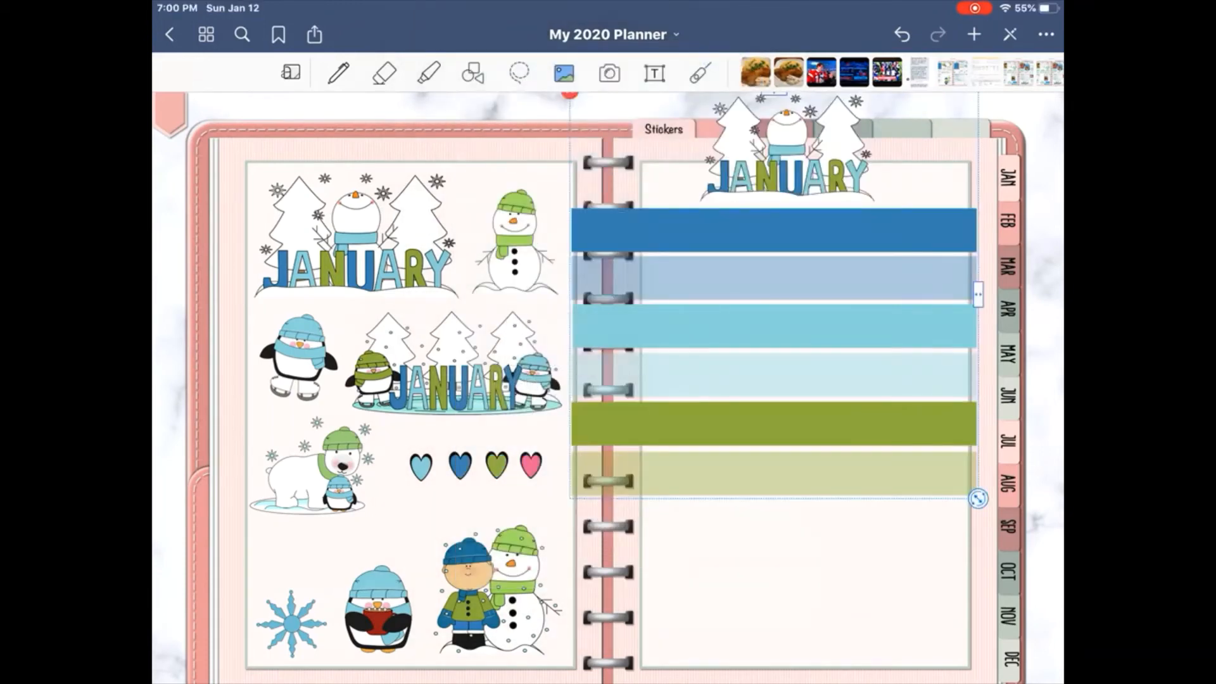
left_click_drag(975, 572, 910, 511)
left_click_drag(768, 367, 805, 315)
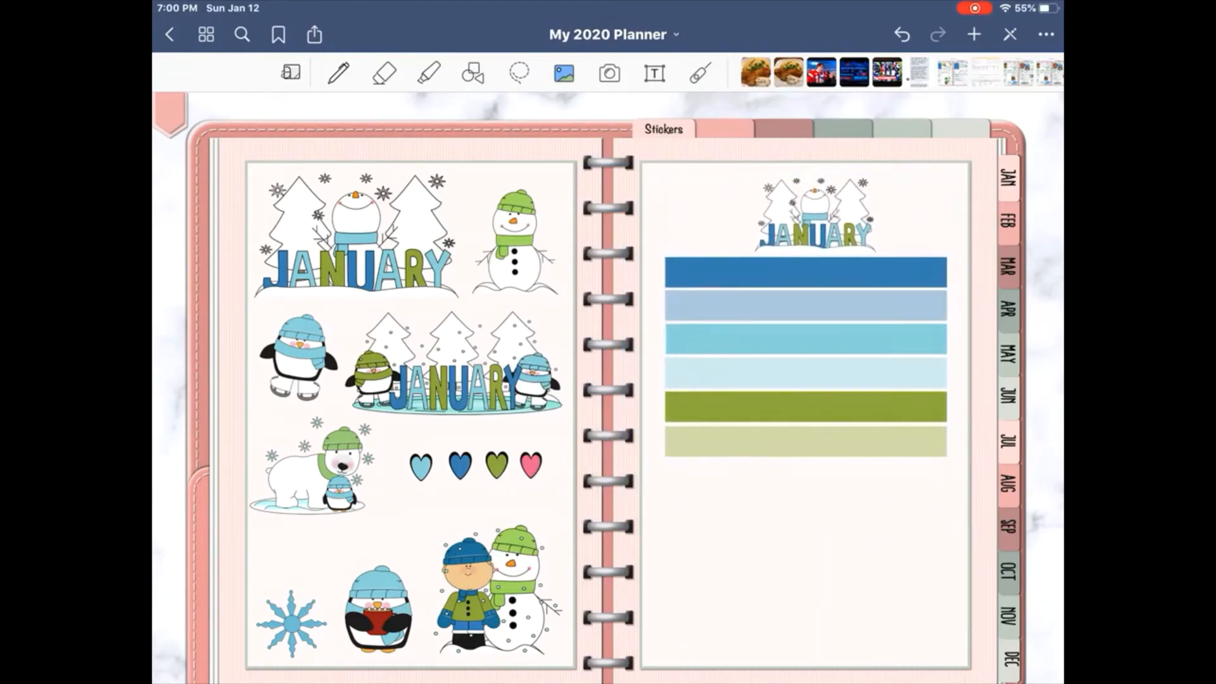
- Lasso the color palette image, move it slightly higher on the sticker page, and deselect it
left_click(519, 72)
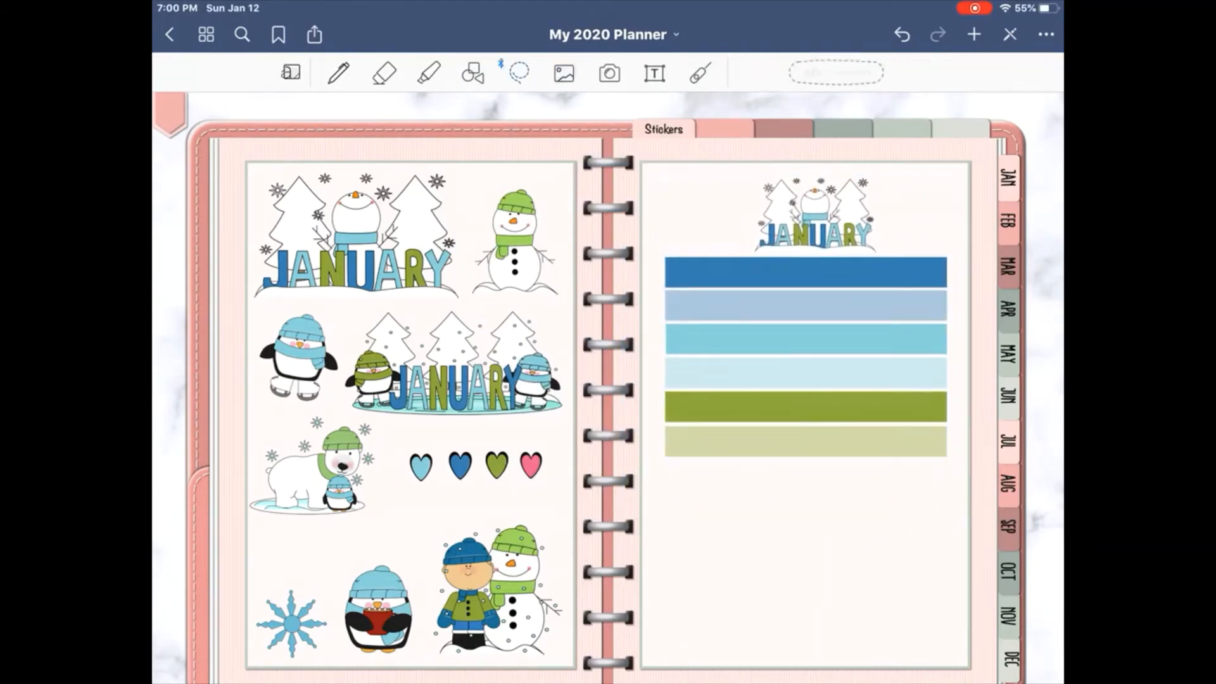
mouse_move(827, 401)
left_mouse_down()
mouse_move(830, 514)
mouse_move(844, 421)
left_mouse_up()
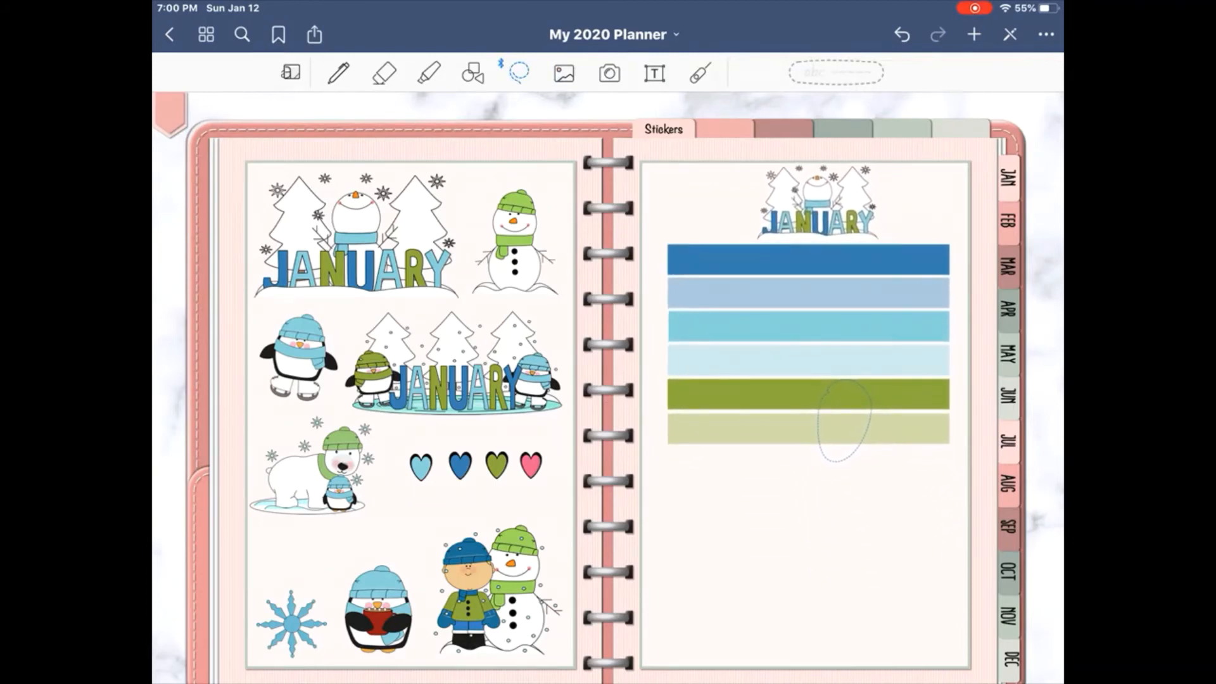
left_click(816, 538)
- Copy the January color palette image and paste one duplicate lower on the same sticker page, overlapping the original
left_click(519, 72)
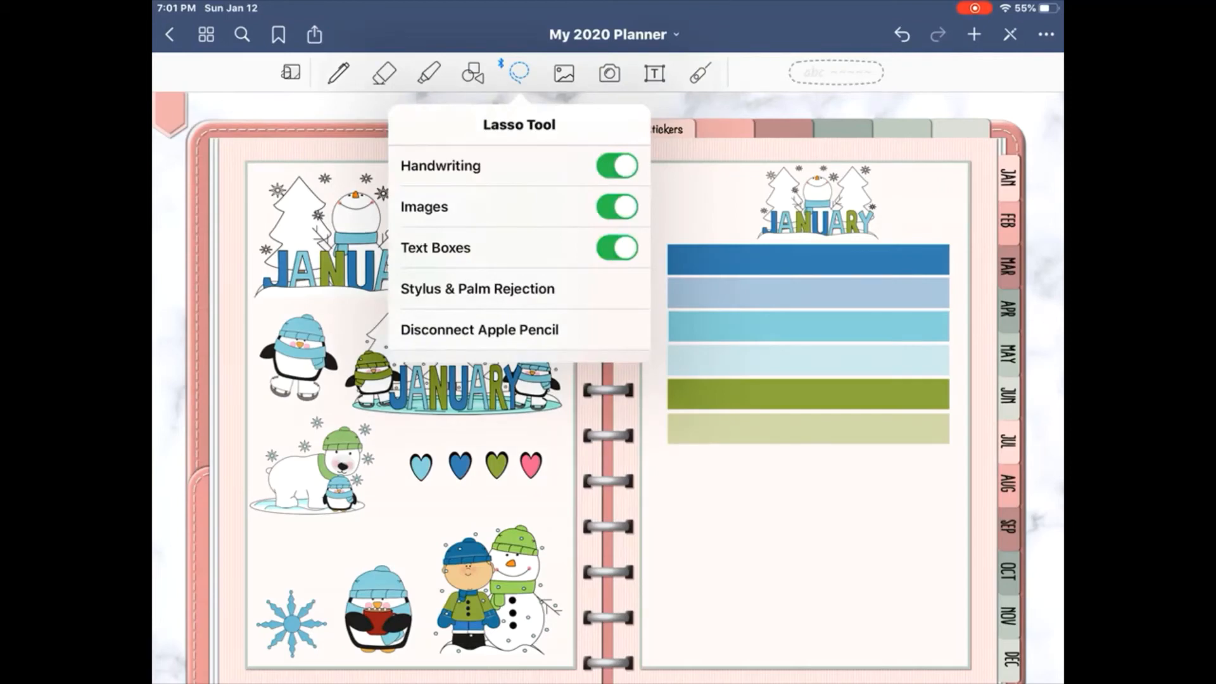
left_click(764, 405)
left_click_drag(762, 388, 777, 415)
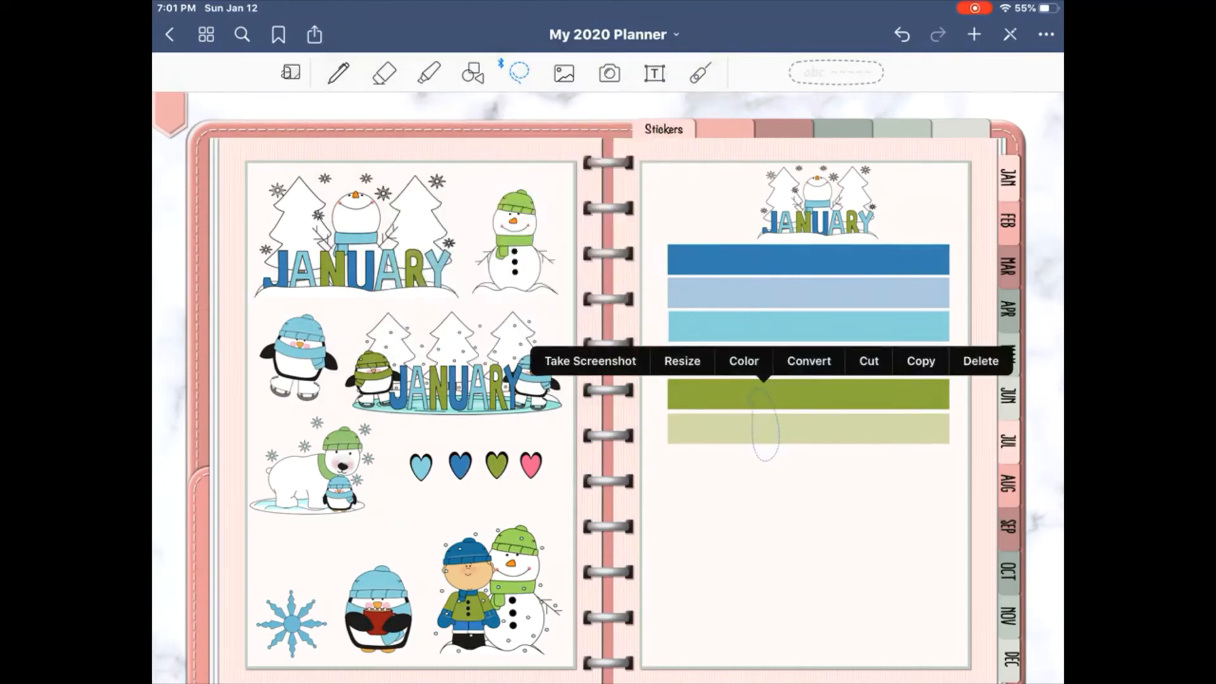
left_click(920, 361)
left_click(788, 479)
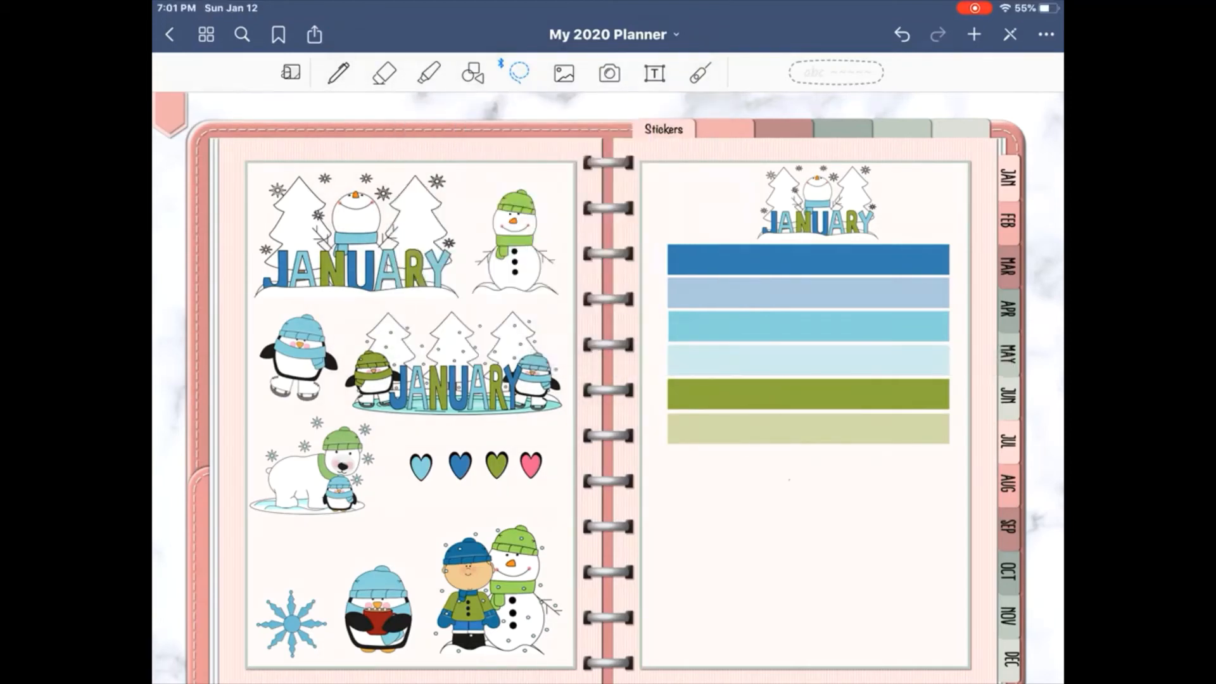
left_click(791, 465)
left_click(825, 431)
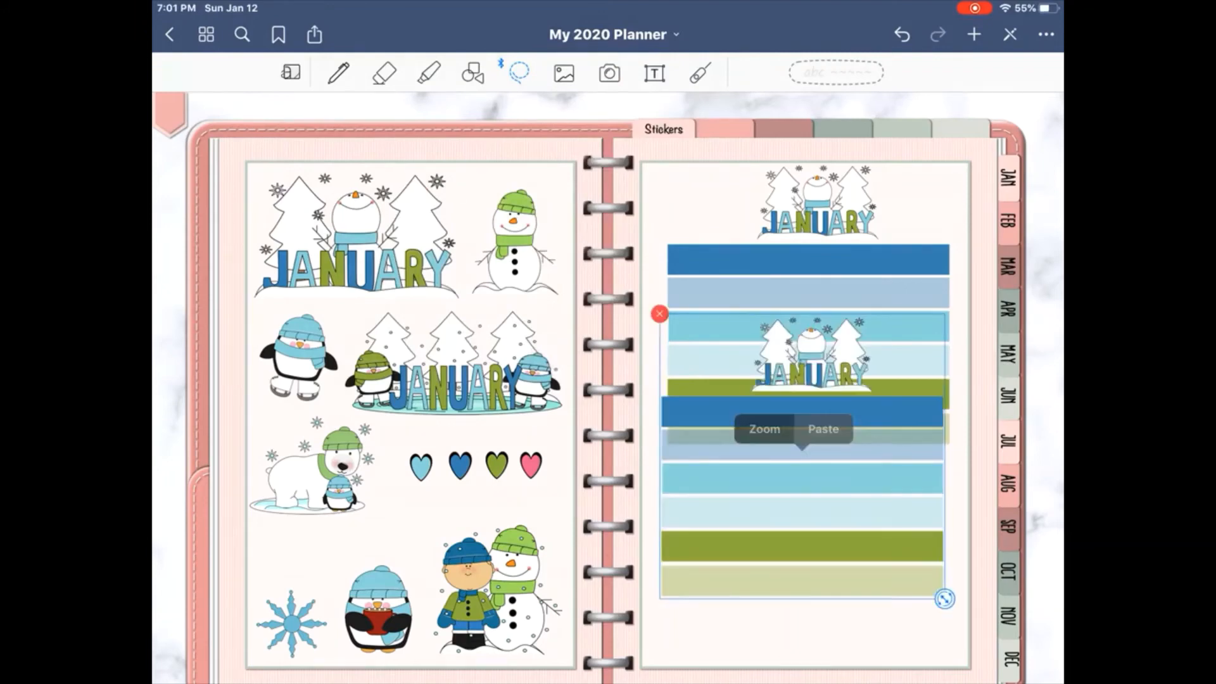
left_click(802, 635)
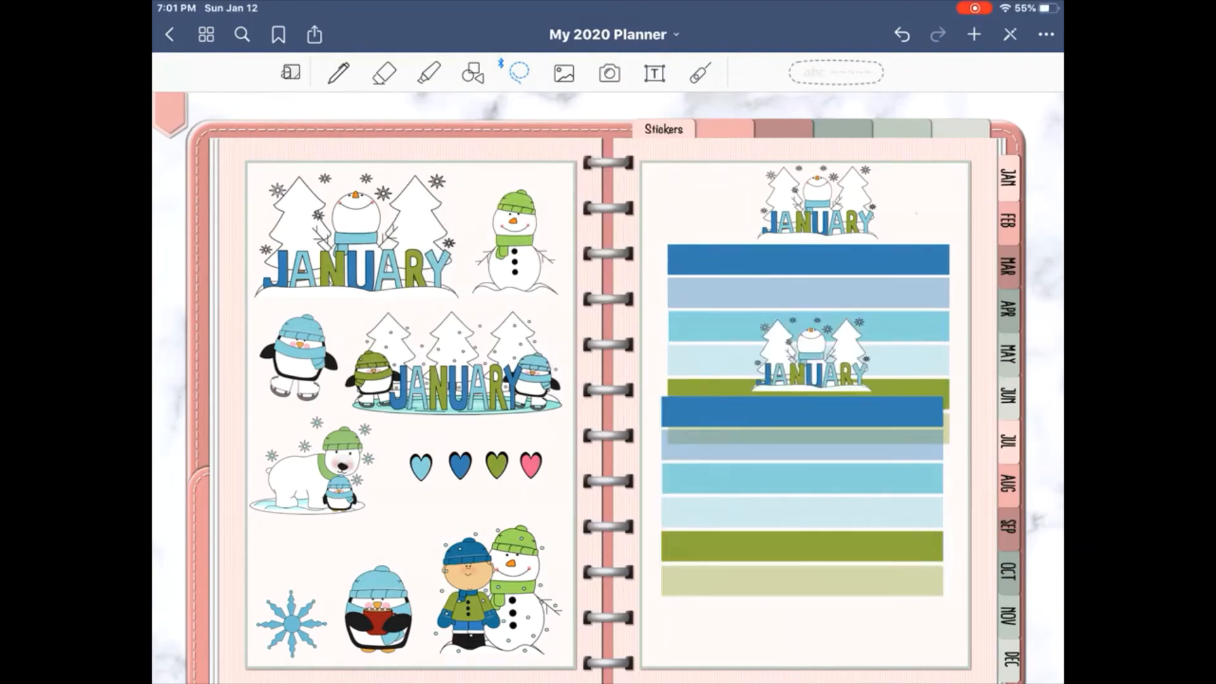
- Paste a second and a third copy of the color palette and move each down over the existing palettes
left_click(915, 213)
left_click(972, 186)
left_click_drag(918, 207, 831, 389)
left_click(916, 199)
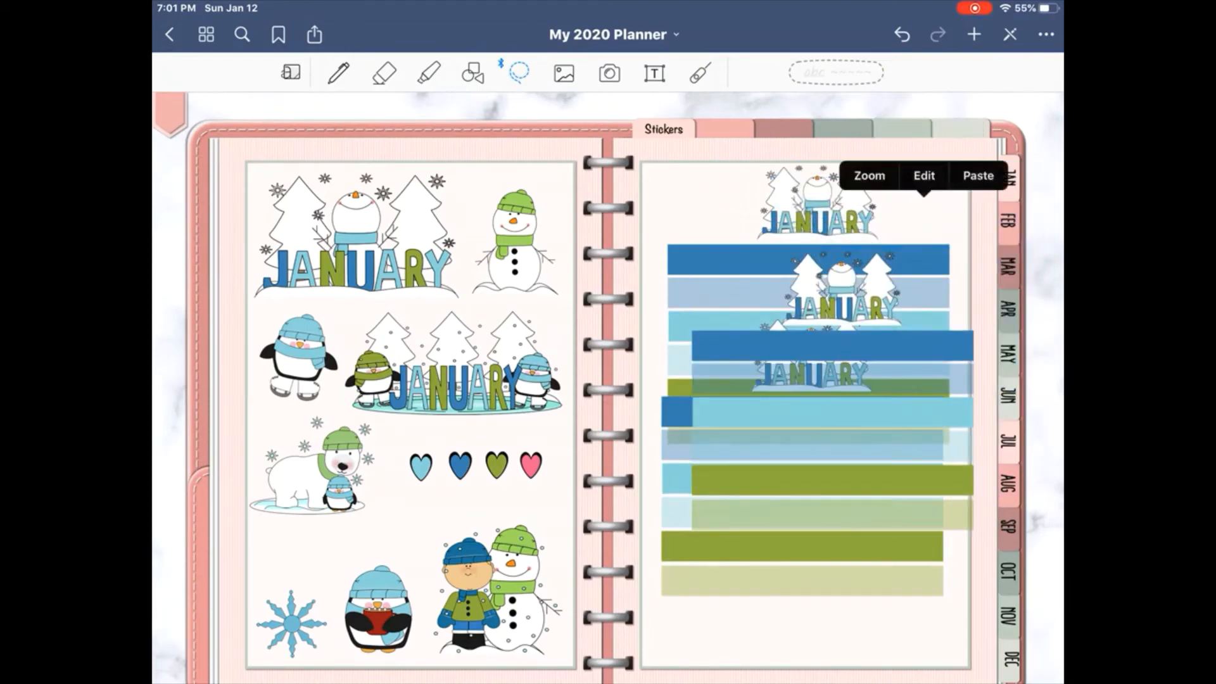
left_click(971, 174)
left_click_drag(929, 238, 808, 348)
- Paste a fourth and a fifth copy of the color palette, placing the last one near the sticker page's lower edge
left_click(917, 189)
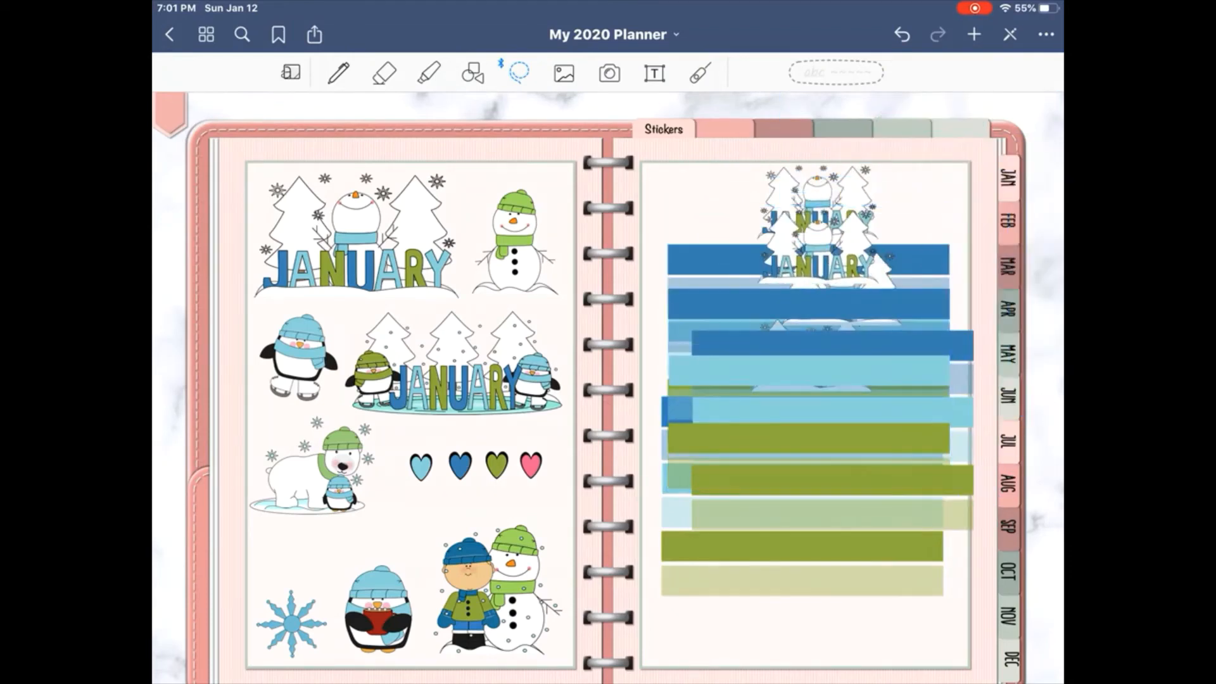
left_click(916, 185)
left_click(968, 159)
left_click_drag(915, 209, 808, 353)
left_click(922, 190)
left_click(923, 189)
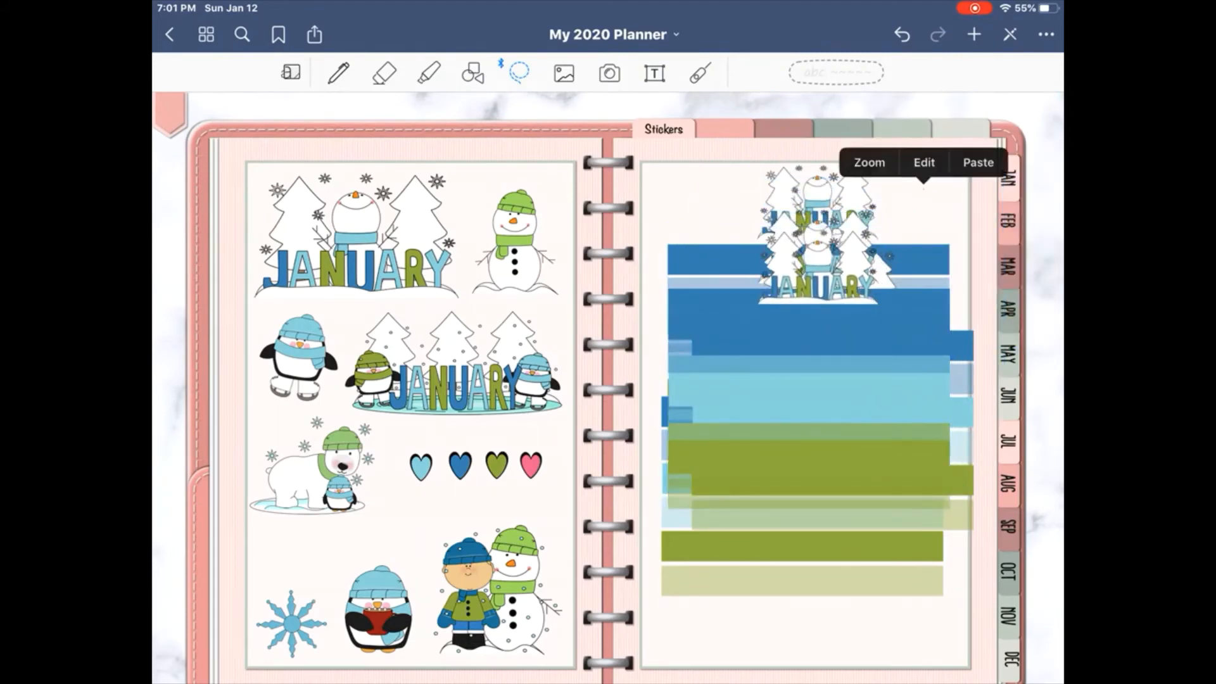
left_click(978, 162)
left_click_drag(915, 209, 812, 467)
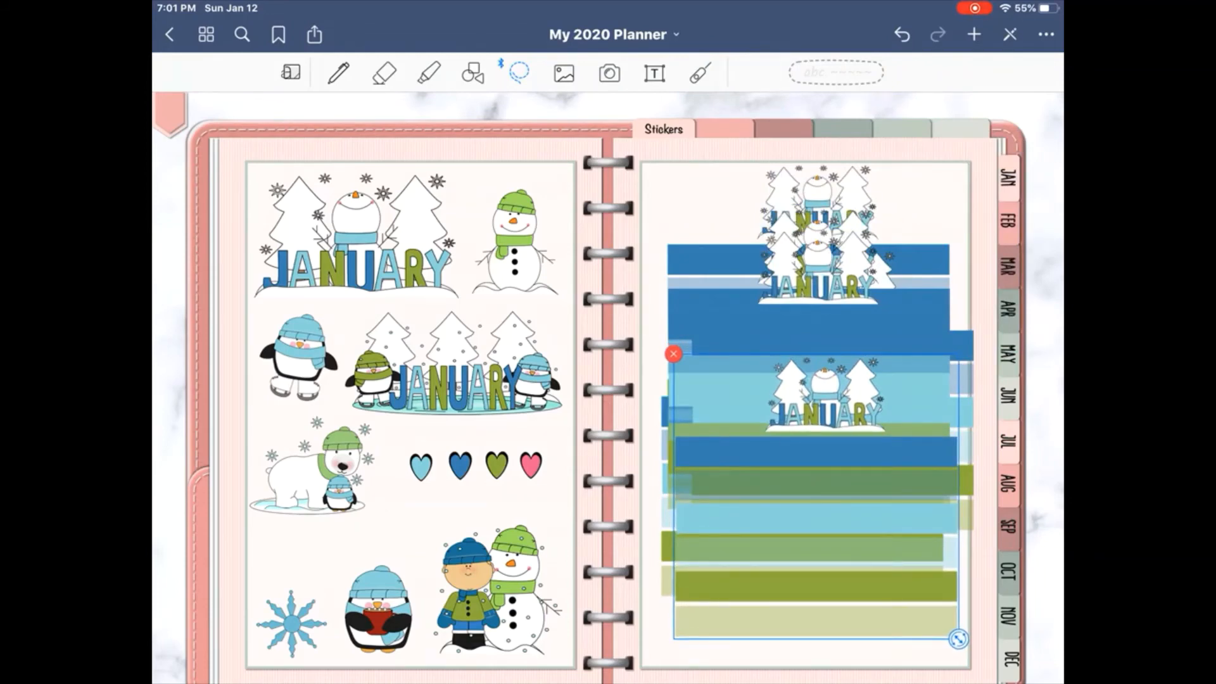
- Crop one of the stacked palette copies with the rectangle crop to only its dark blue strip
left_click(563, 73)
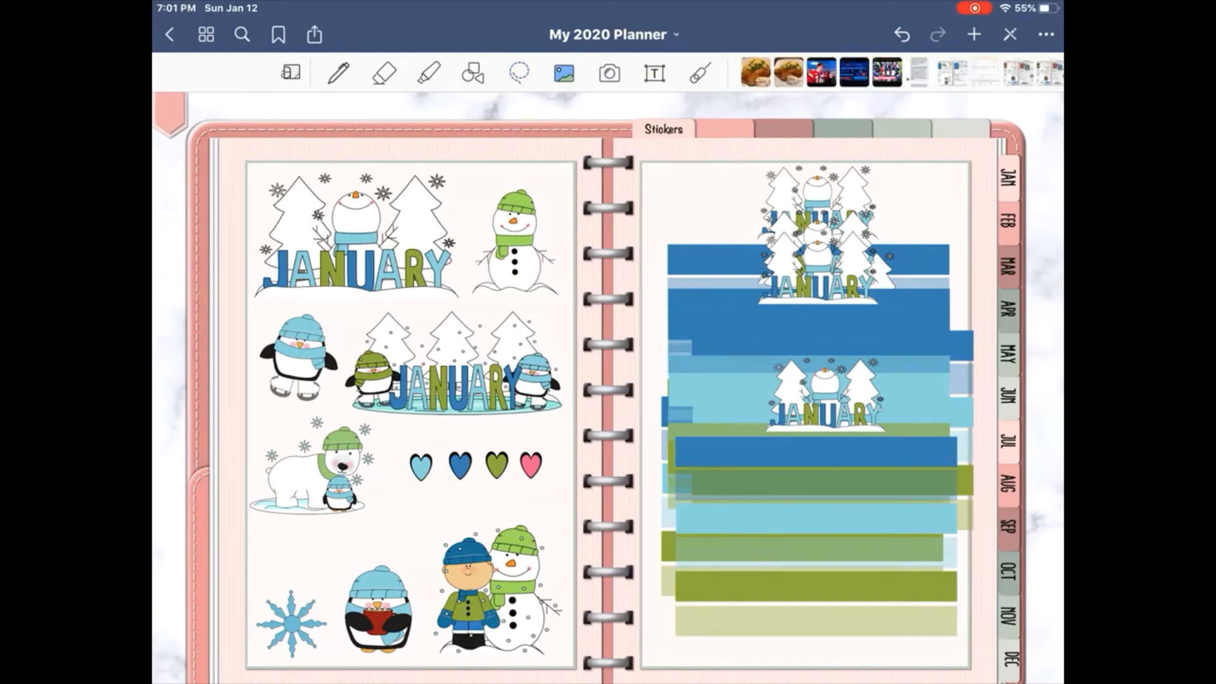
left_click(809, 342)
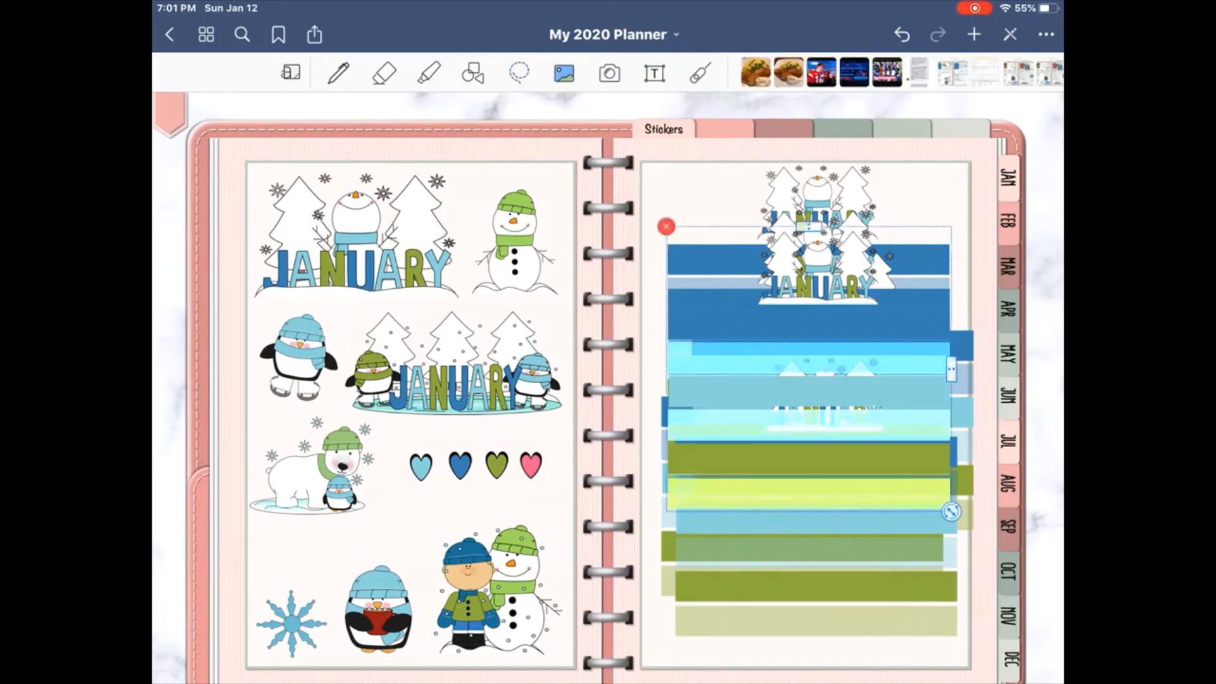
left_click(808, 368)
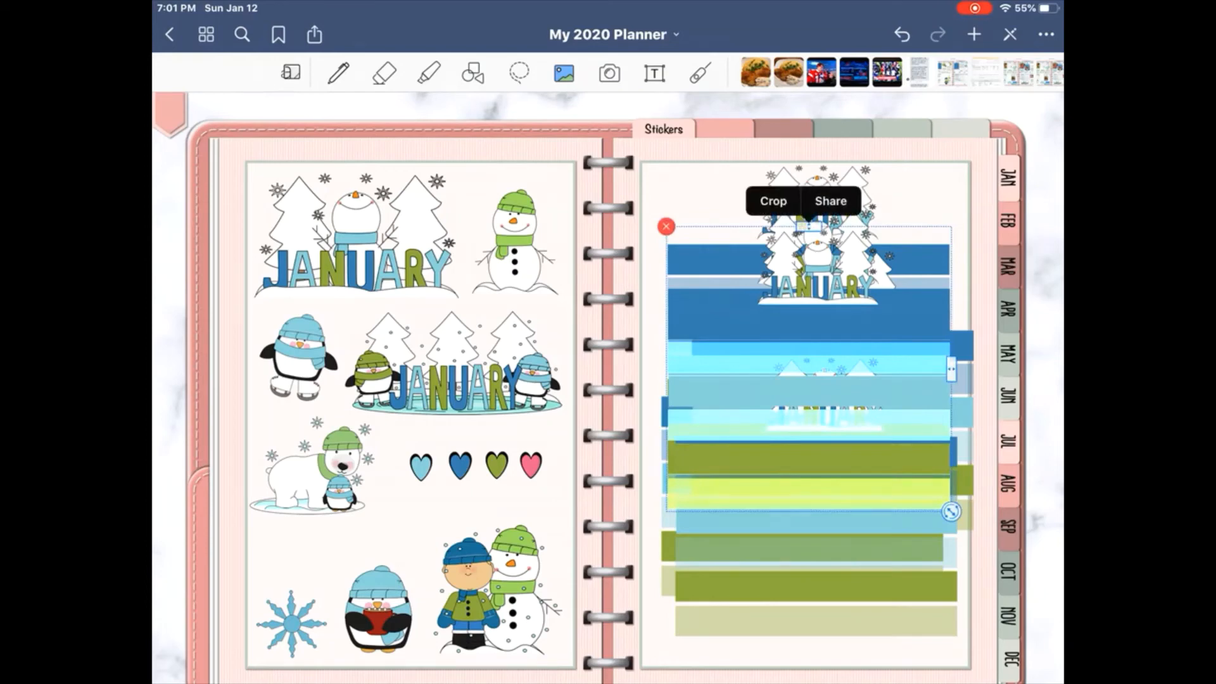
left_click(773, 200)
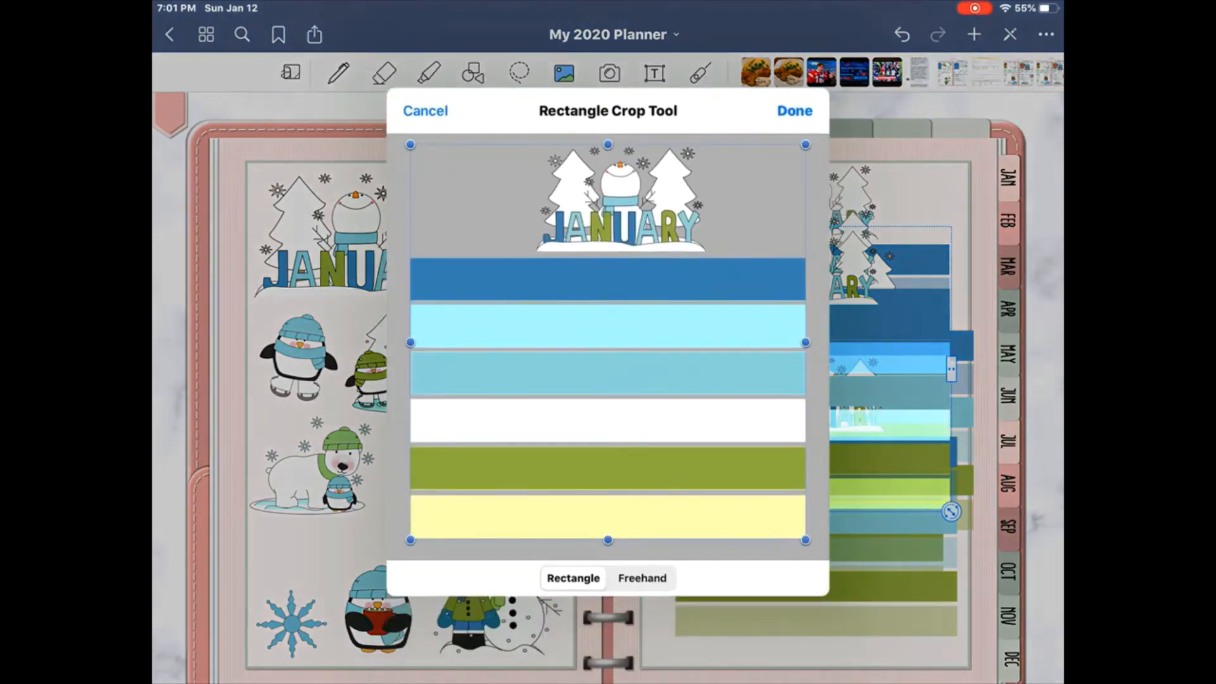
left_click_drag(608, 145, 608, 258)
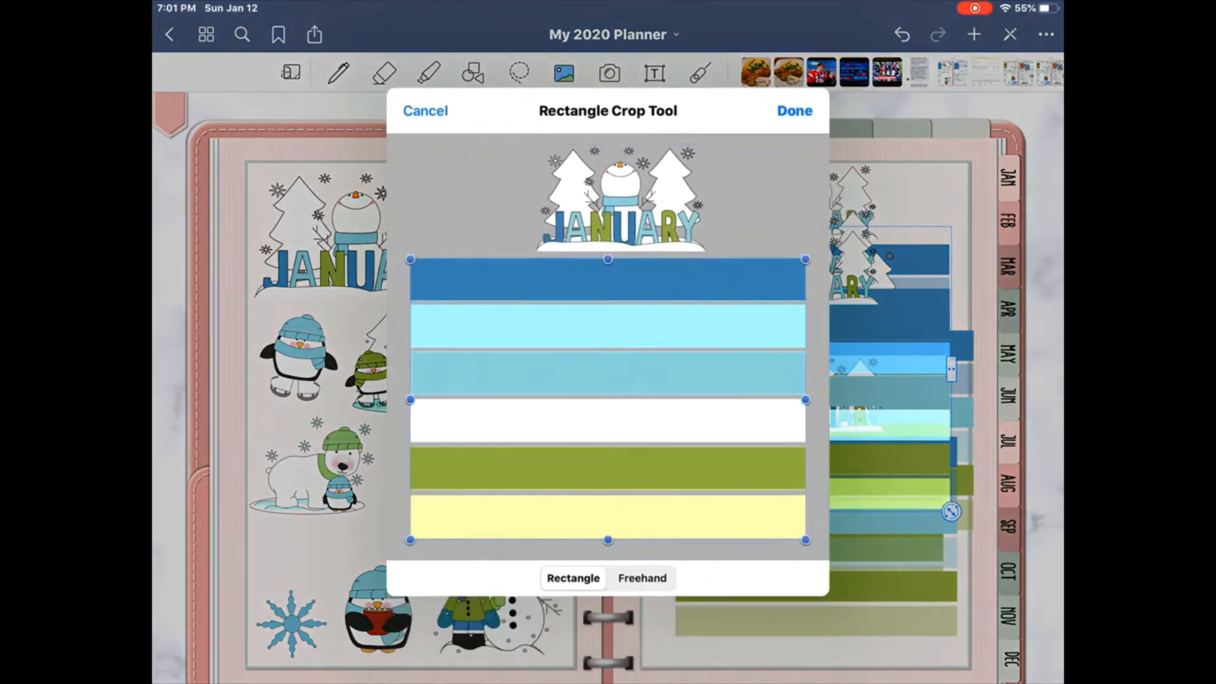
left_click_drag(608, 539, 607, 299)
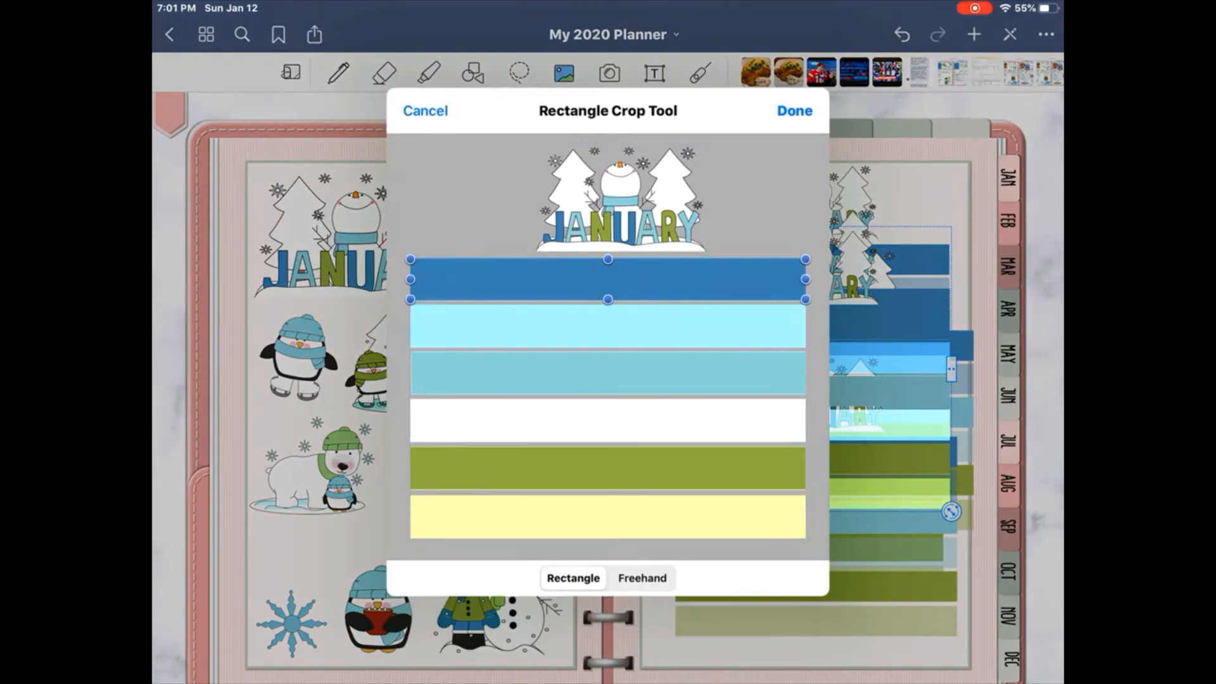
left_click(794, 110)
- Crop the next palette copy with the rectangle crop to only the light blue strip below the dark blue one
left_click(808, 305)
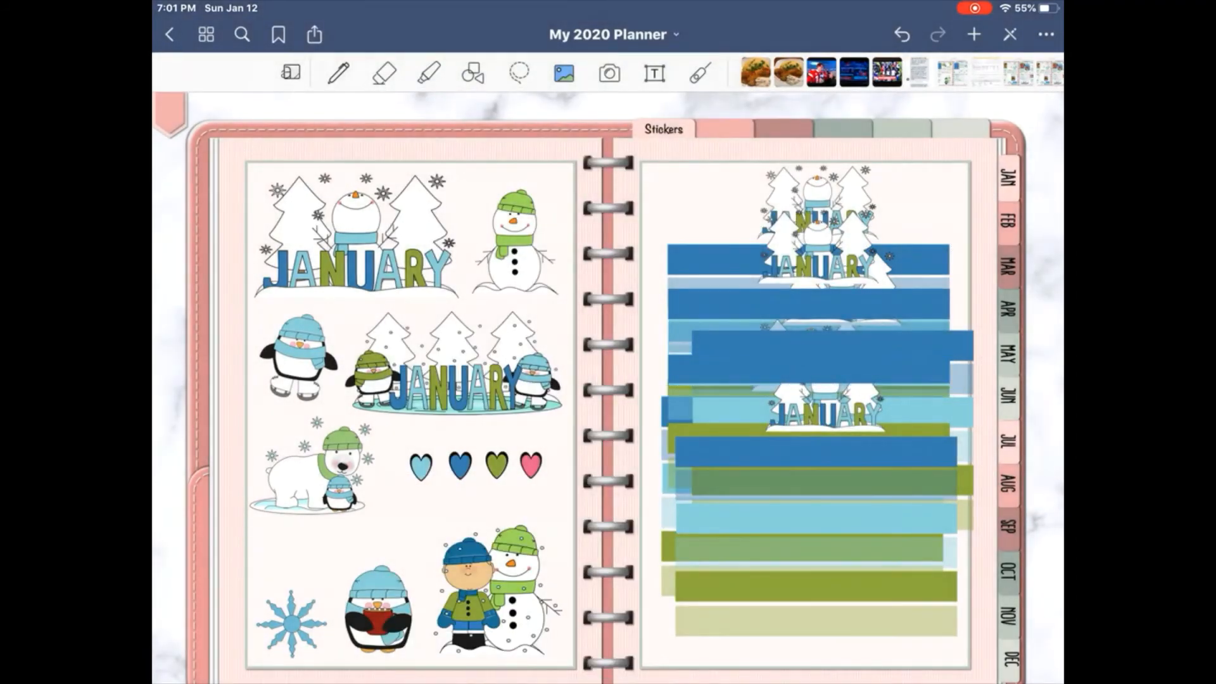
left_click(808, 305)
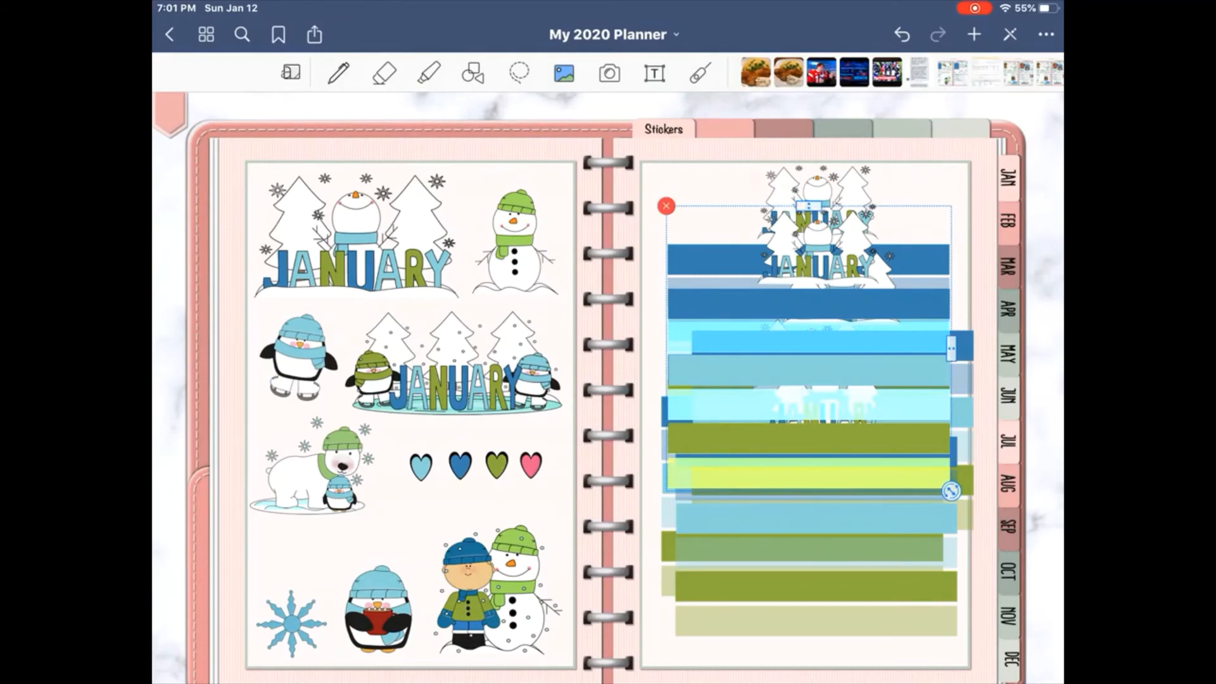
left_click(808, 348)
left_click(770, 179)
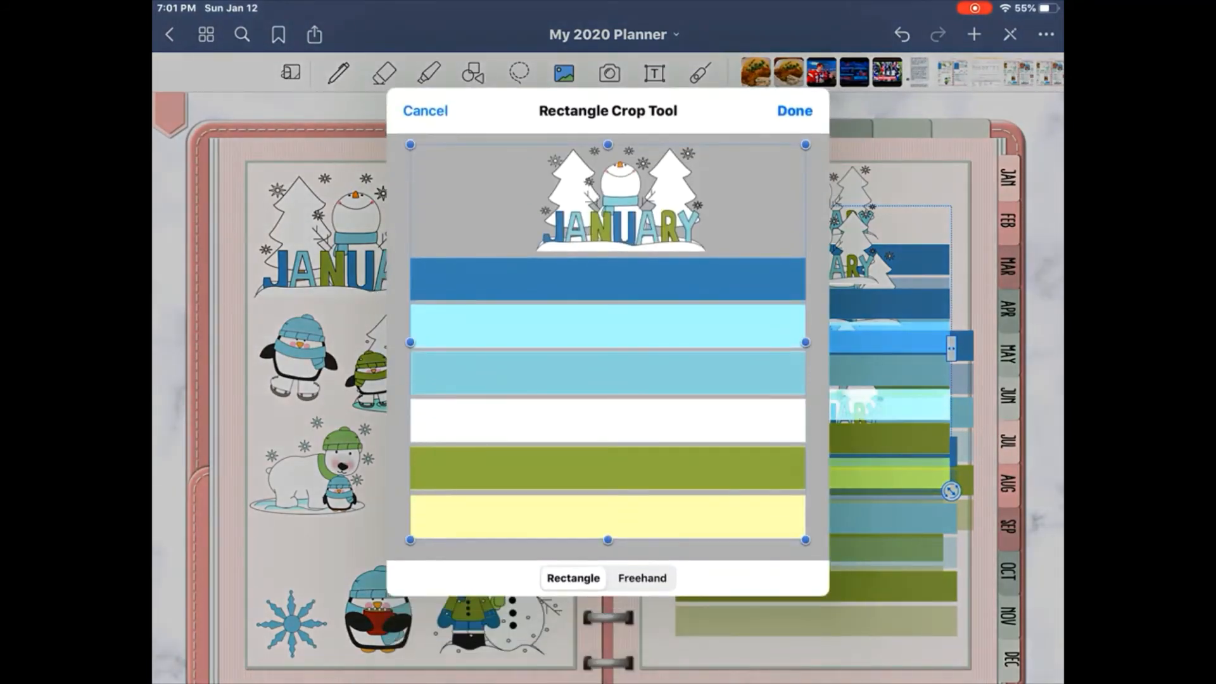
left_click_drag(608, 144, 608, 306)
left_click_drag(608, 540, 608, 347)
left_click(795, 111)
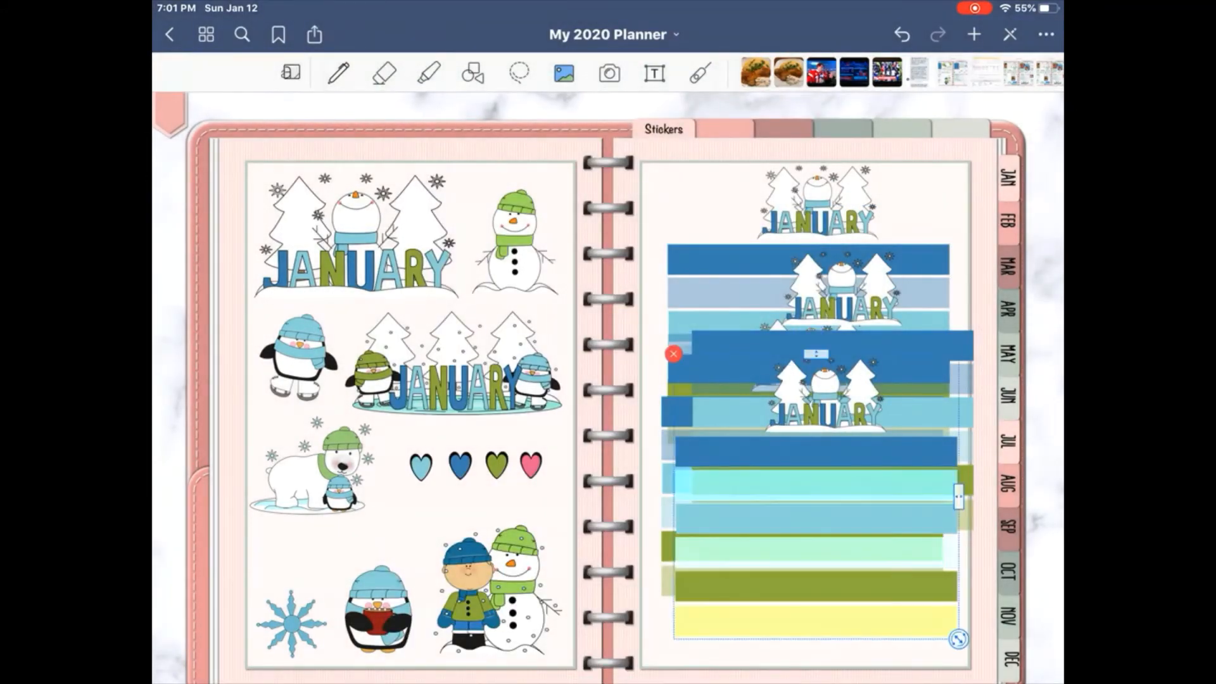
- Crop the lowest palette copy with the rectangle crop to only its turquoise strip
left_click(816, 497)
left_click(780, 328)
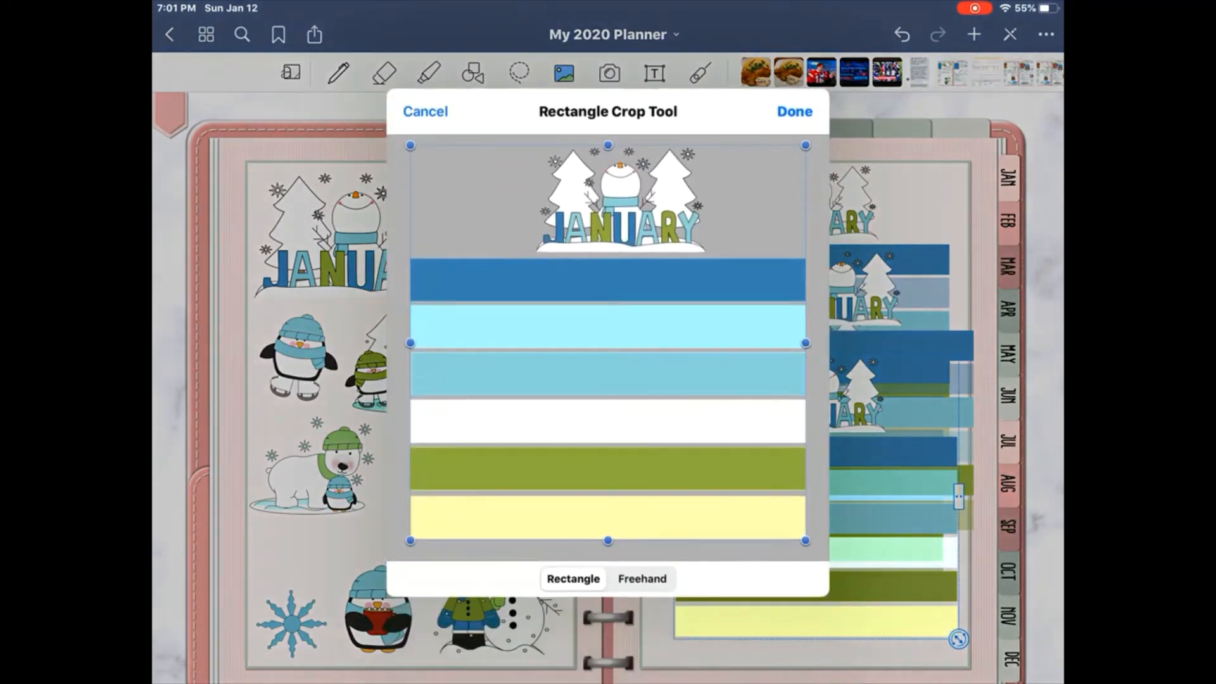
left_click_drag(608, 145, 608, 352)
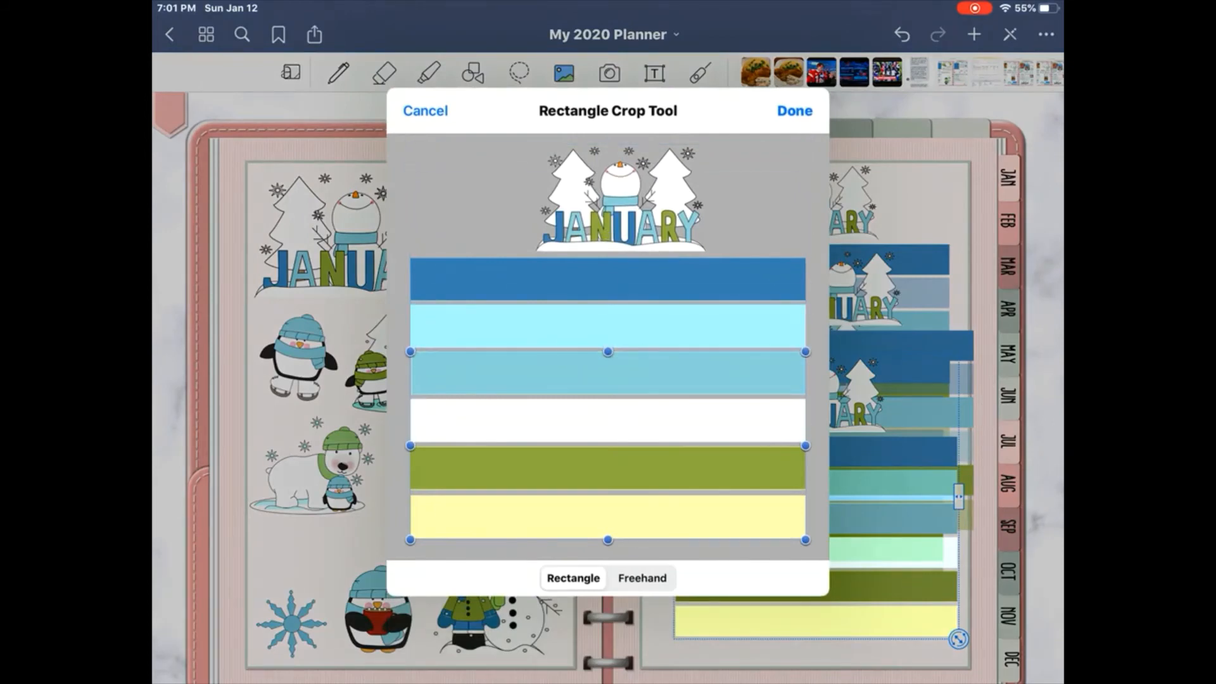
left_click_drag(608, 539, 608, 395)
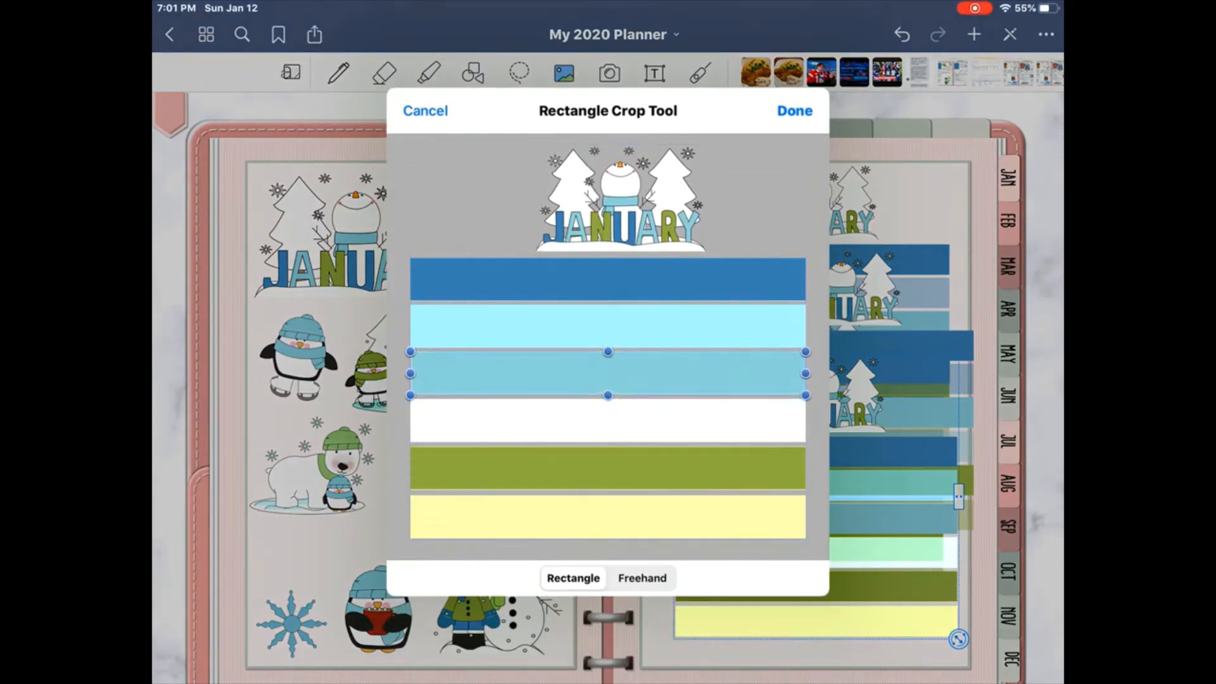
left_click(795, 111)
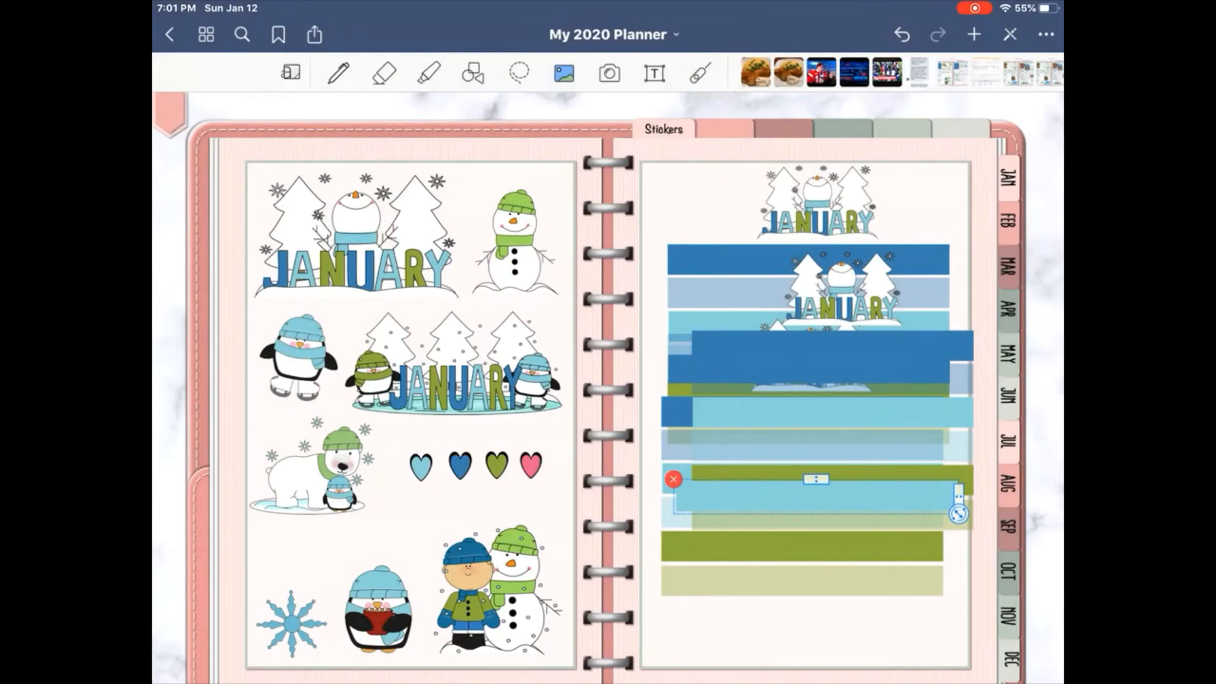
- Crop the palette copy that extends past the page's right border to only its pale aqua strip
left_click(832, 411)
left_click(833, 411)
left_click(832, 411)
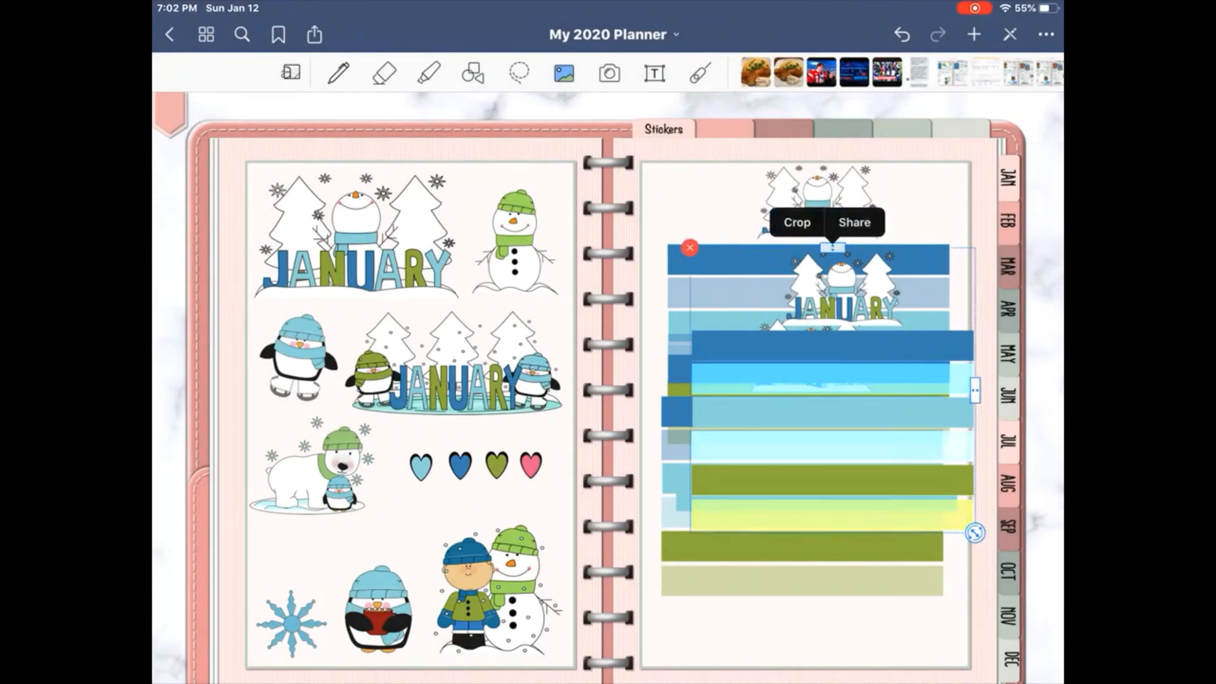
left_click(796, 222)
left_click_drag(608, 152, 608, 400)
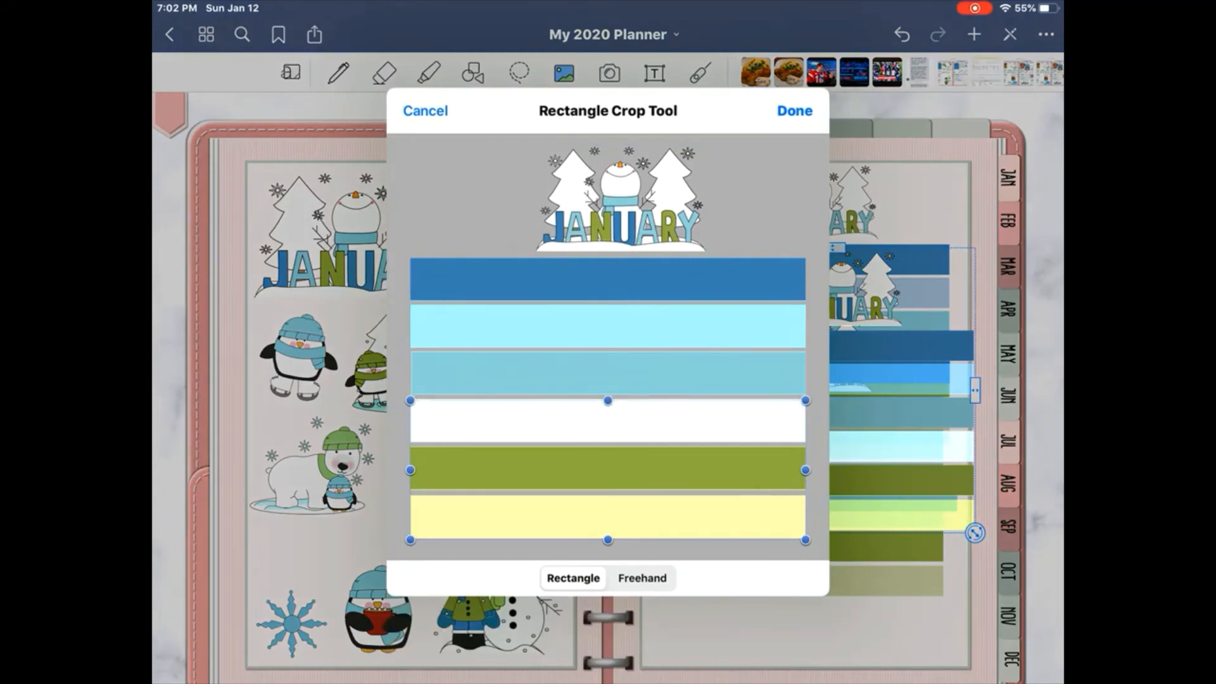
left_click_drag(608, 539, 608, 440)
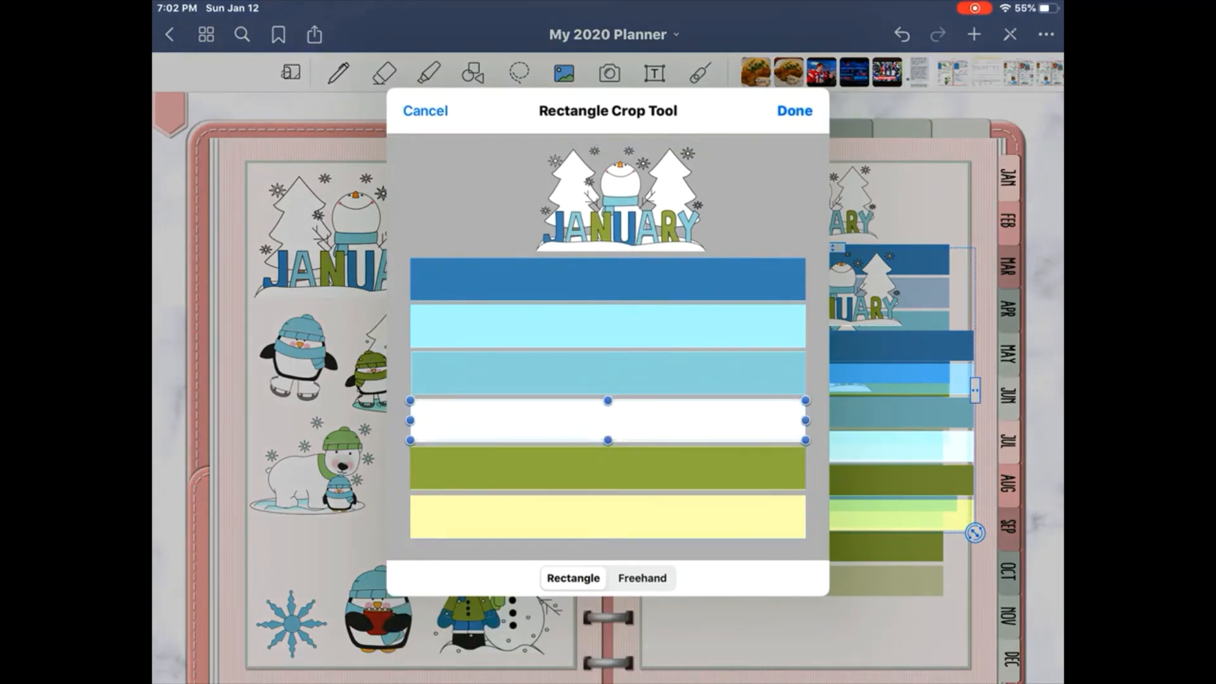
left_click(794, 111)
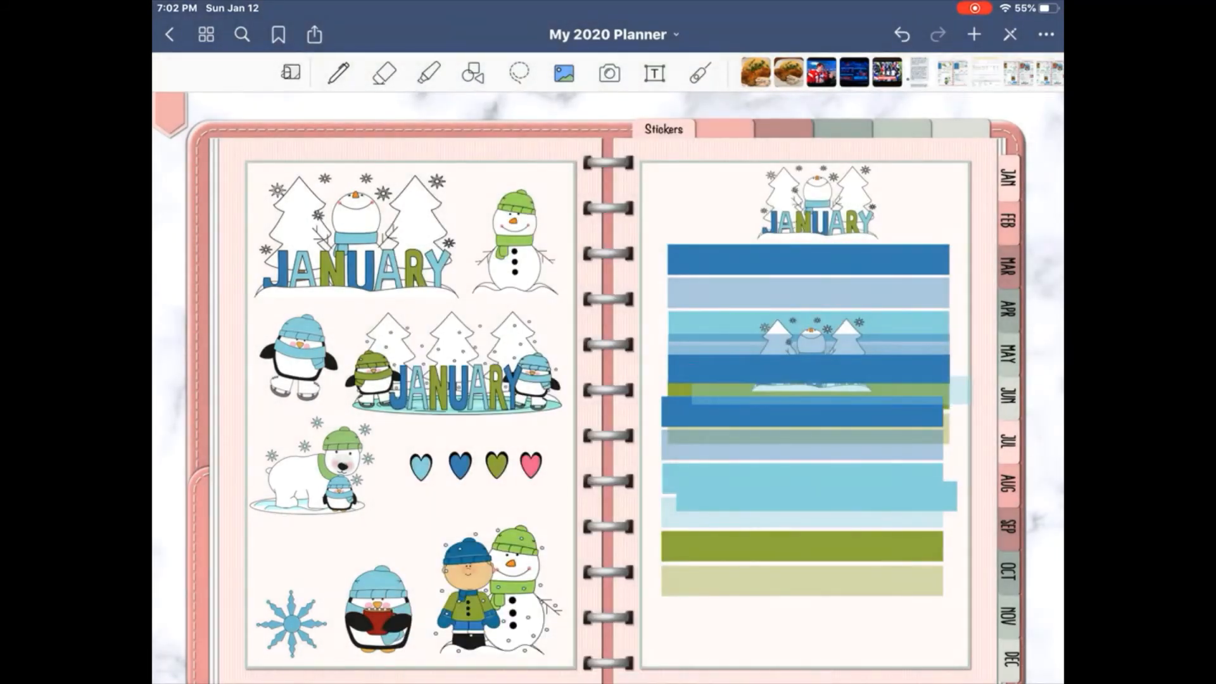
- Crop the original palette image at the top of the sticker page to only its dark green strip
left_click(808, 304)
left_click(771, 137)
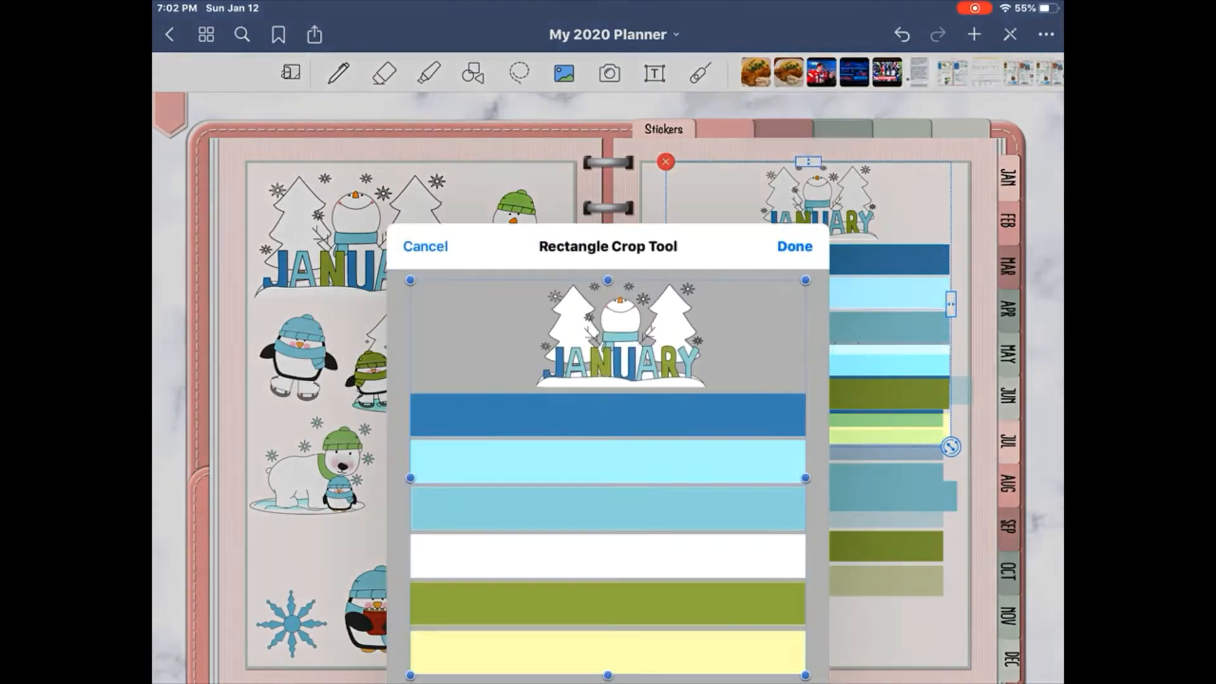
left_click_drag(608, 144, 608, 447)
left_click_drag(608, 539, 608, 487)
left_click(794, 111)
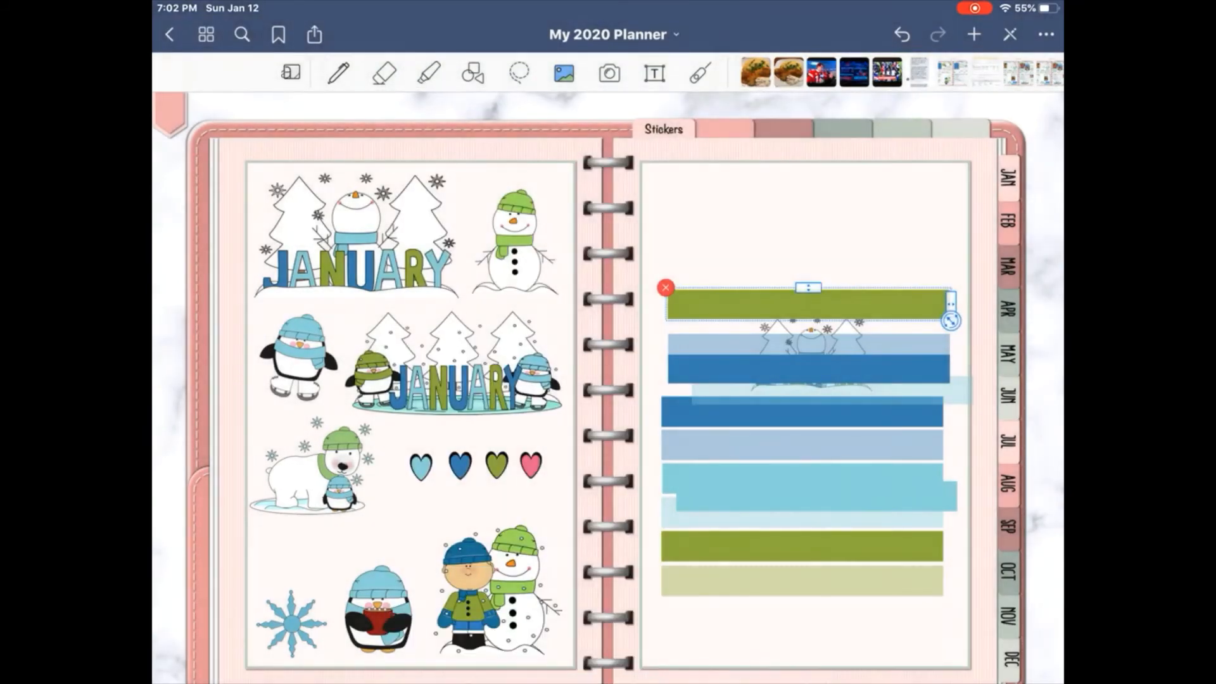
- Crop the last full palette copy to only its pale green strip, deselect it, and switch to the Lasso tool
left_click(801, 456)
left_click(802, 456)
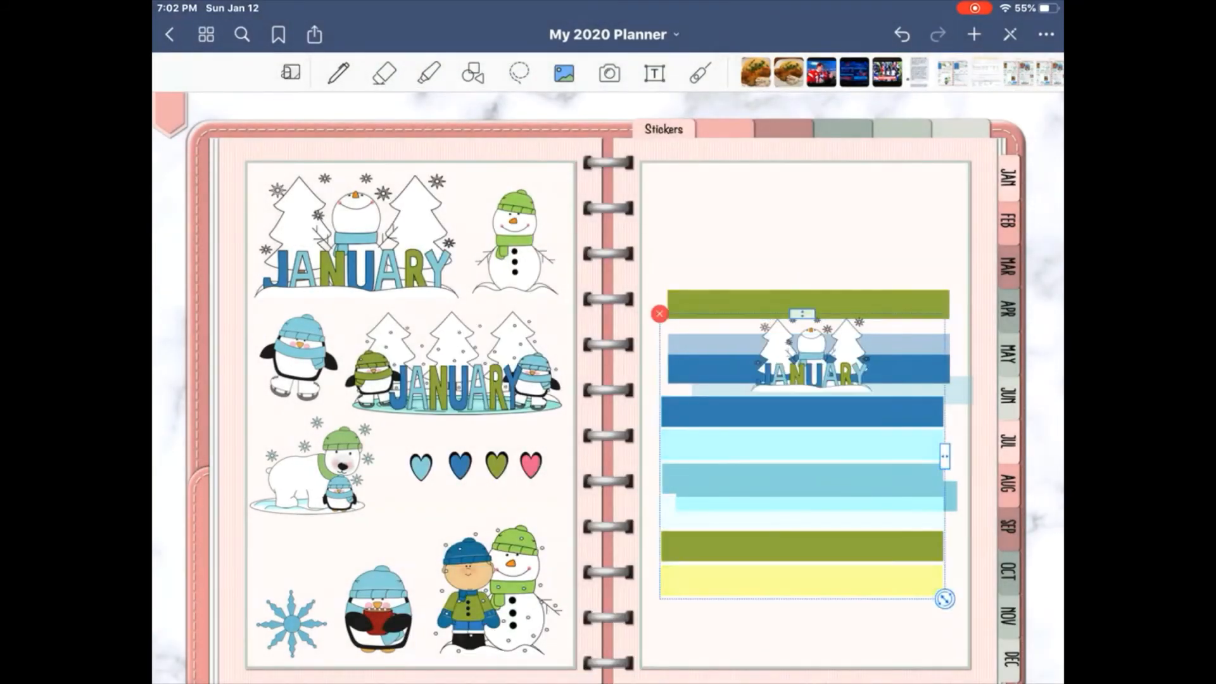
left_click(802, 456)
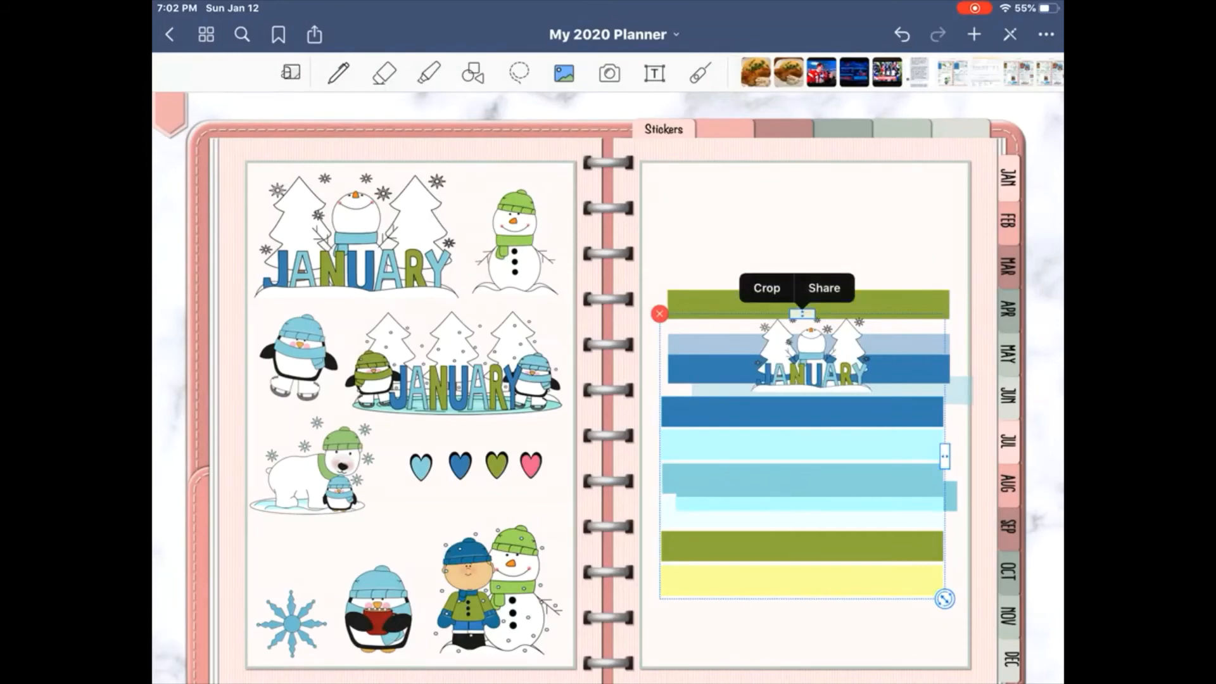
left_click(768, 286)
left_click_drag(608, 144, 608, 498)
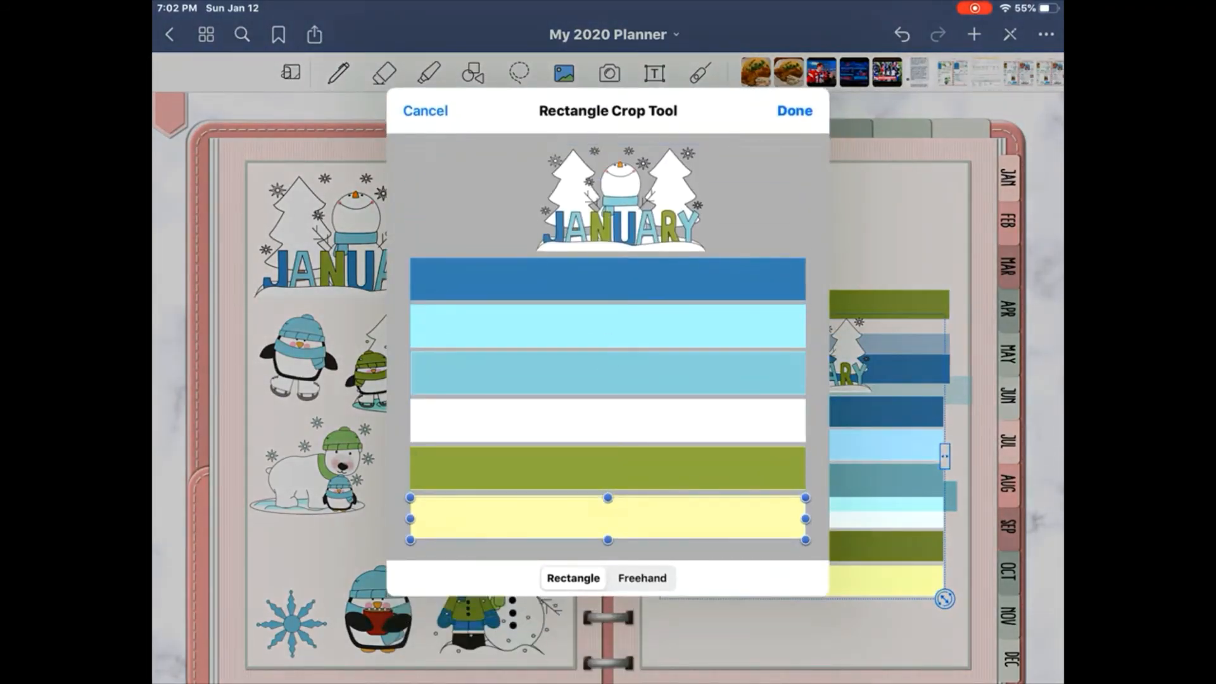
left_click(795, 111)
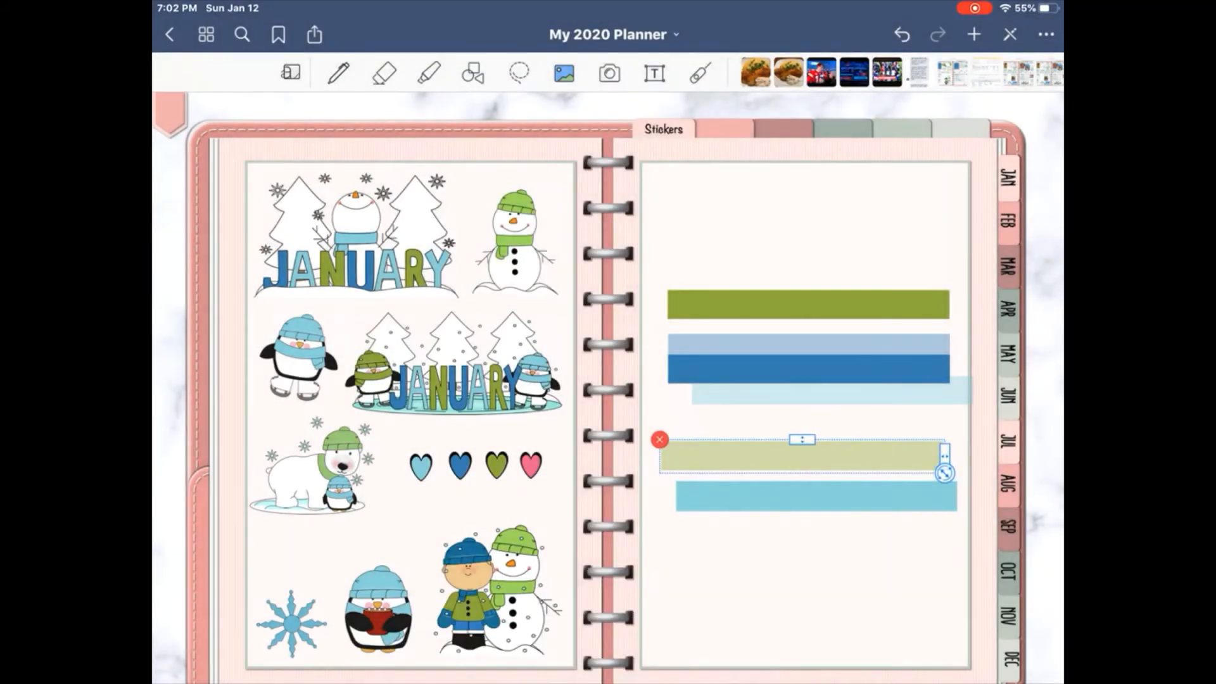
left_click(804, 570)
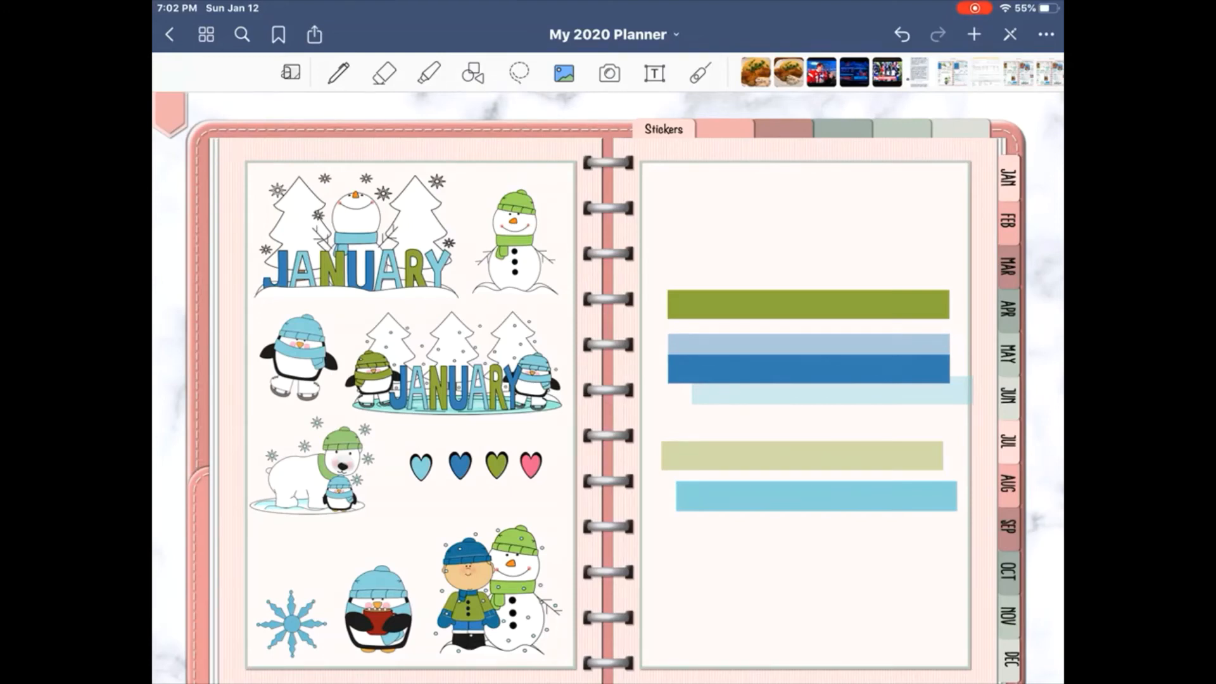
scroll(607, 380, "down", 2)
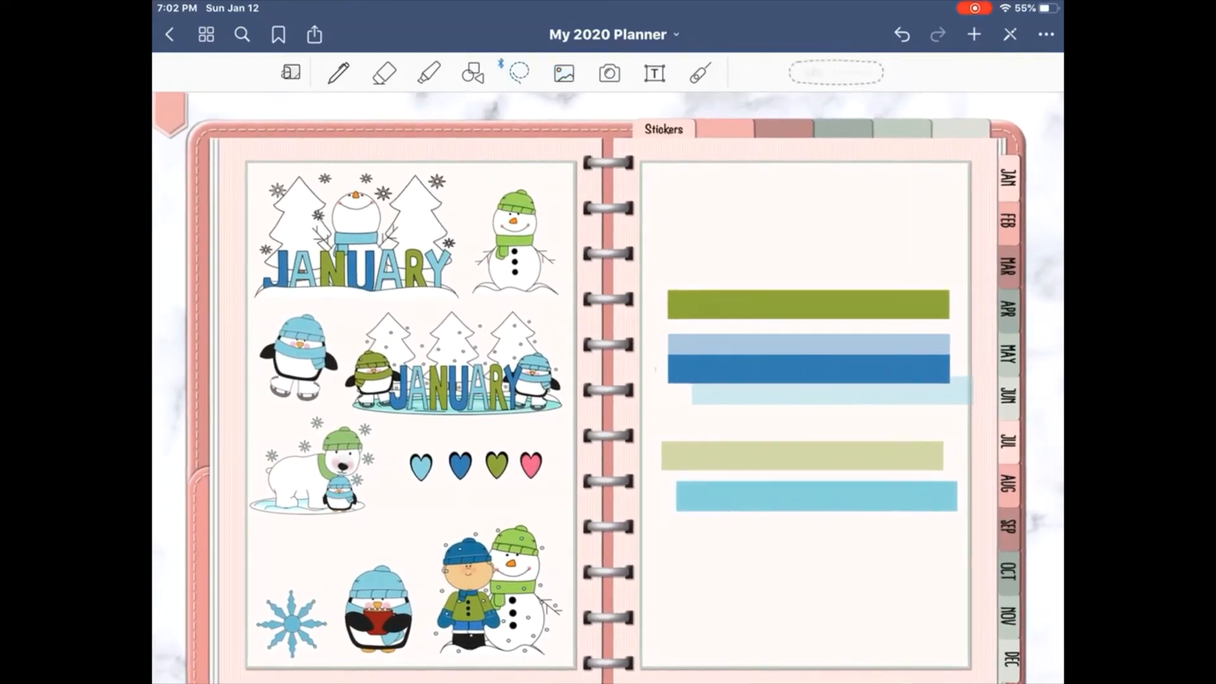
- Move the dark green strip below the blues, then place the dark blue strip uppermost with the light blue strip directly beneath it
mouse_move(808, 358)
left_mouse_down()
mouse_move(828, 350)
mouse_move(806, 263)
mouse_move(824, 221)
mouse_move(744, 260)
left_mouse_up()
scroll(871, 235, "up", 3)
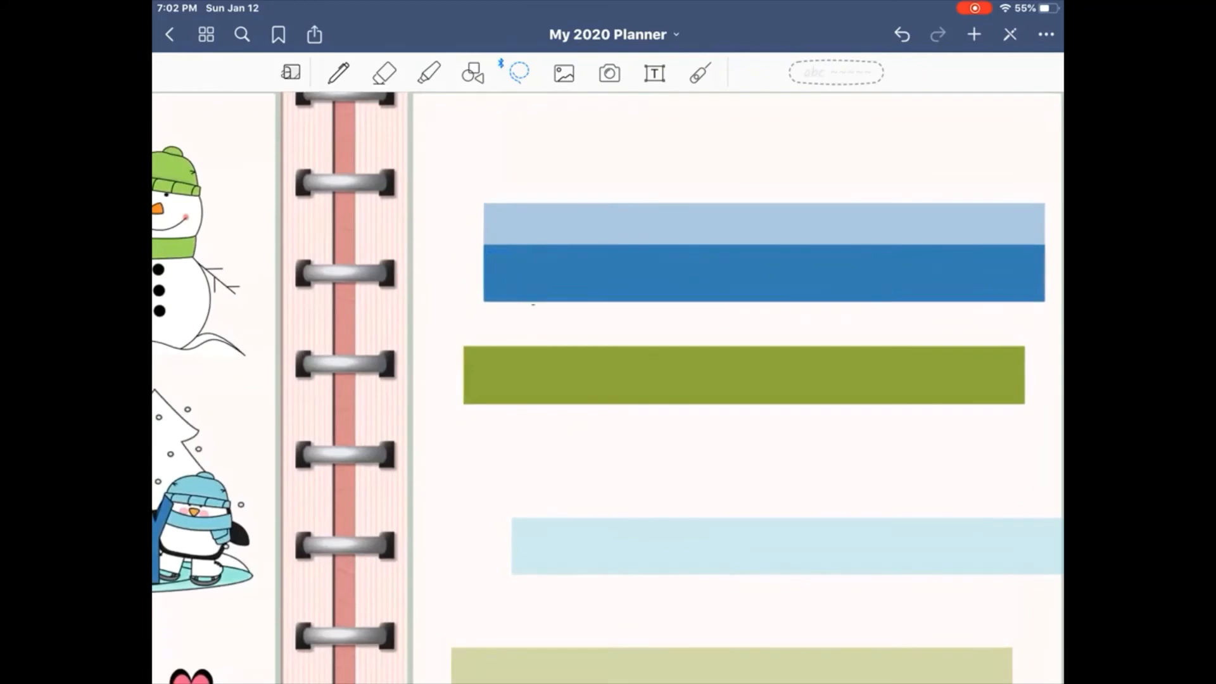
left_click_drag(506, 288, 501, 291)
mouse_move(791, 272)
left_mouse_down()
mouse_move(831, 279)
mouse_move(782, 143)
left_mouse_up()
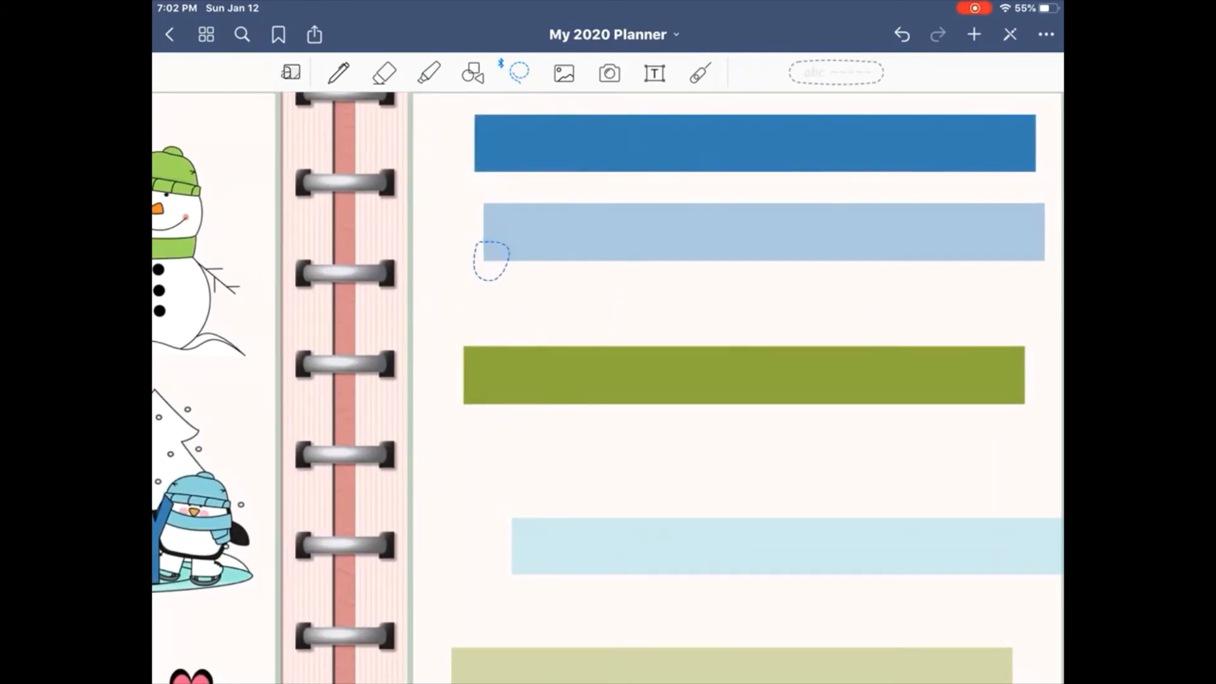
mouse_move(468, 252)
left_mouse_down()
mouse_move(520, 225)
mouse_move(525, 250)
mouse_move(509, 230)
mouse_move(565, 218)
mouse_move(546, 211)
mouse_move(491, 274)
mouse_move(493, 225)
left_mouse_up()
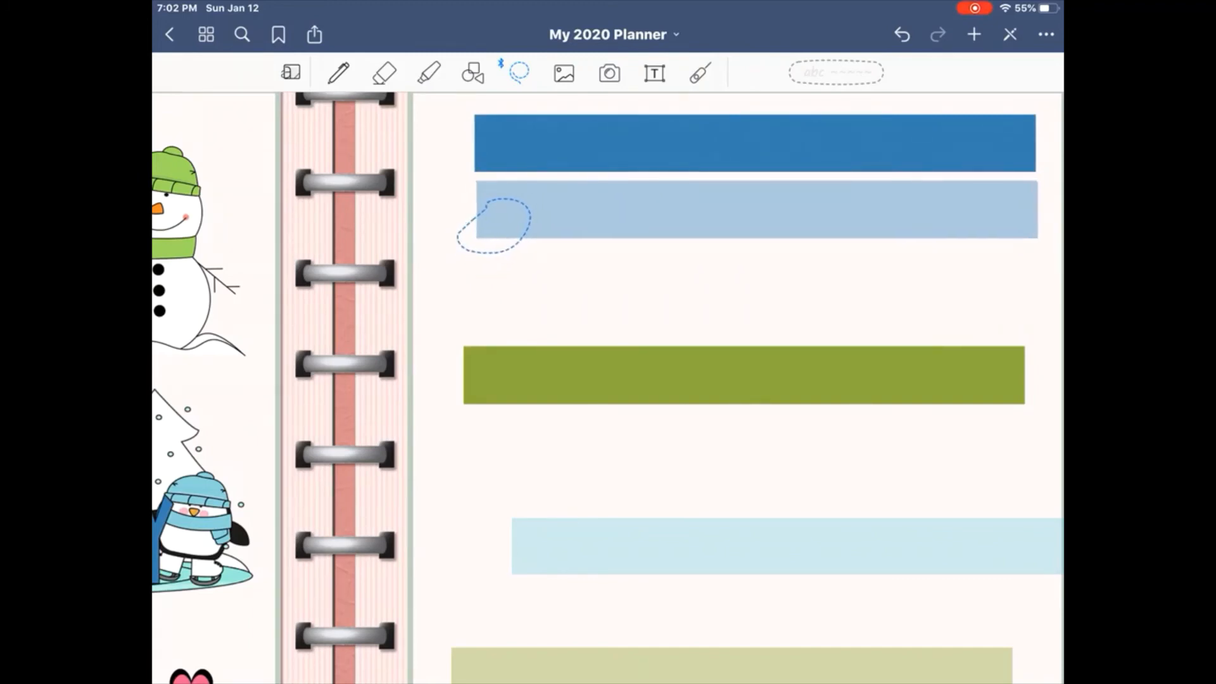
left_click(677, 489)
scroll(607, 386, "down", 3)
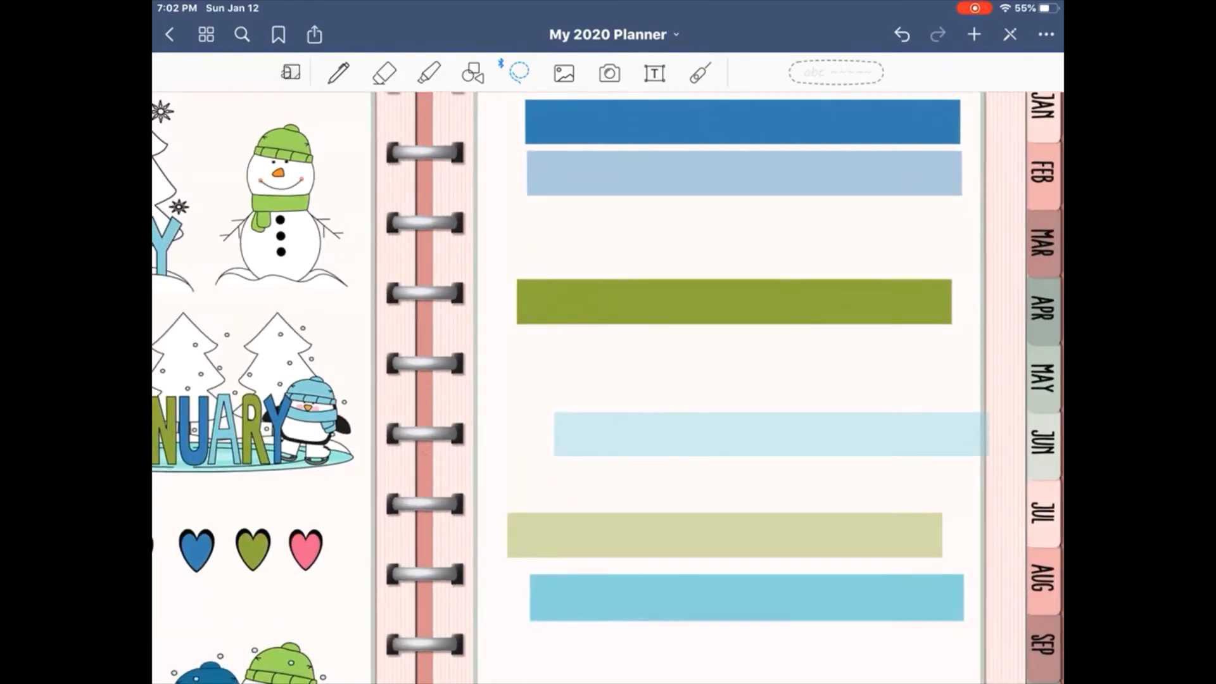
- Line up the turquoise, pale aqua and dark green strips in that order beneath the light blue strip
mouse_move(529, 602)
left_mouse_down()
mouse_move(523, 621)
mouse_move(602, 271)
mouse_move(538, 244)
left_mouse_up()
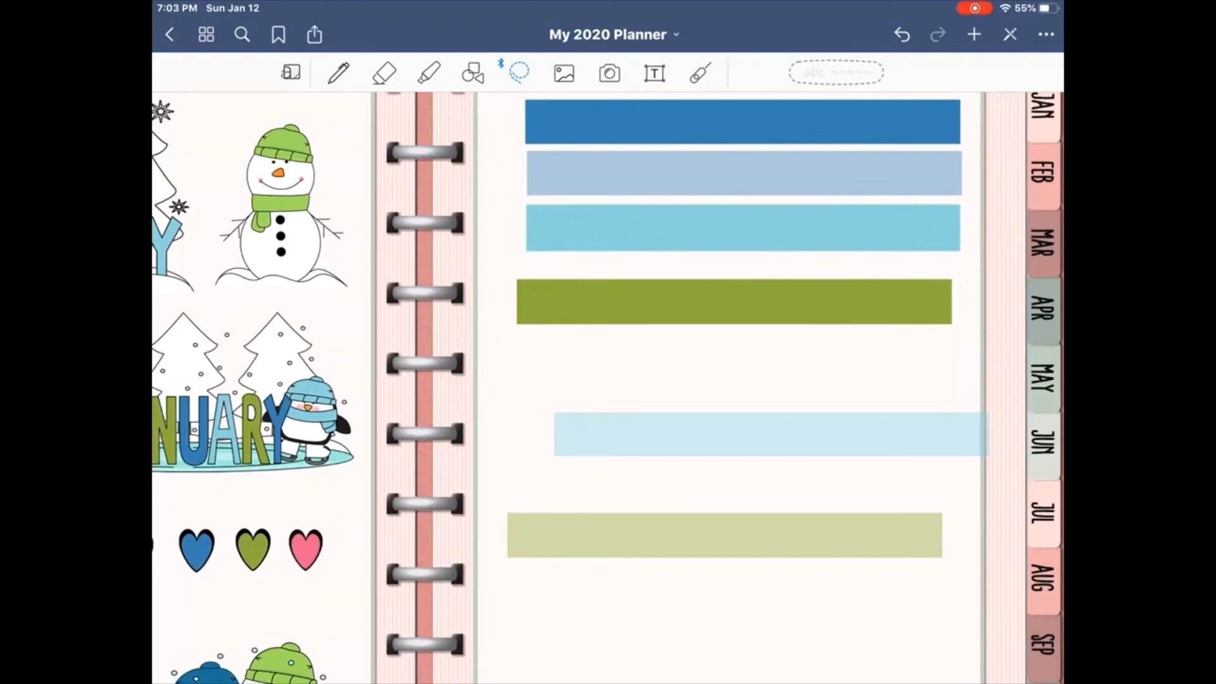
mouse_move(526, 340)
left_mouse_down()
mouse_move(564, 295)
mouse_move(528, 380)
mouse_move(584, 444)
mouse_move(584, 317)
mouse_move(535, 299)
left_mouse_up()
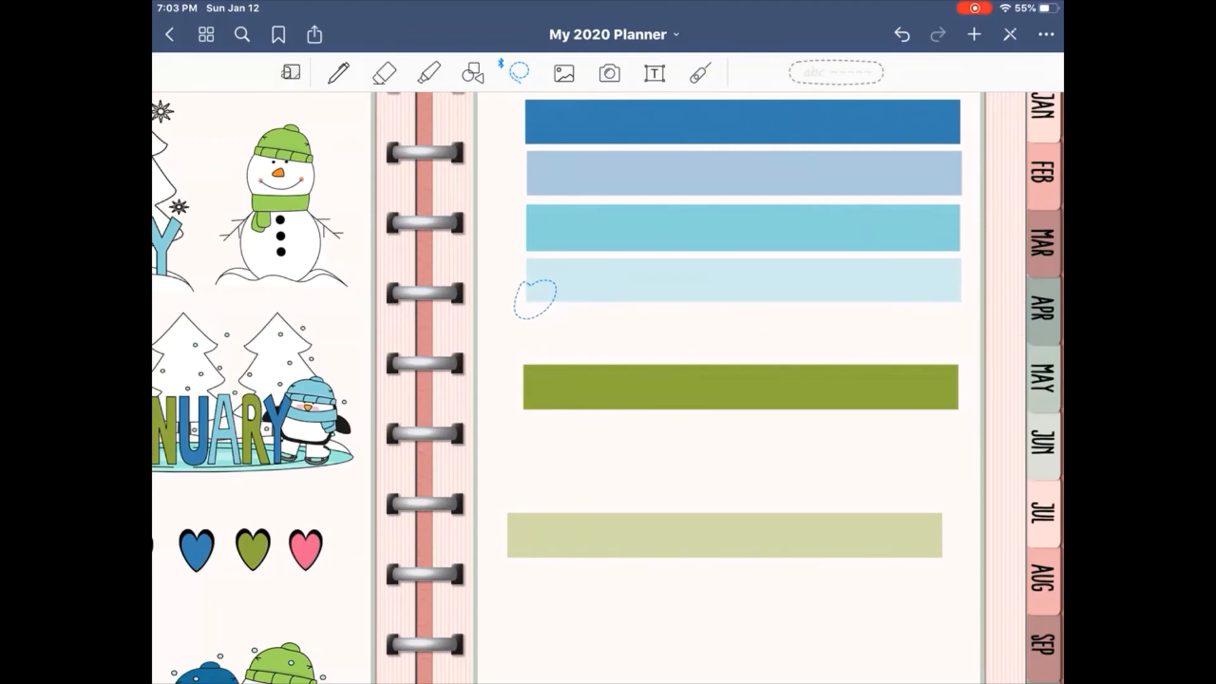
mouse_move(538, 412)
left_mouse_down()
mouse_move(573, 421)
mouse_move(565, 345)
left_mouse_up()
- Move the pale green strip directly beneath the dark green one, adjust its spacing, and deselect it
left_click(586, 483)
mouse_move(587, 501)
left_mouse_down()
mouse_move(605, 546)
mouse_move(579, 516)
left_mouse_up()
left_click_drag(592, 533, 611, 388)
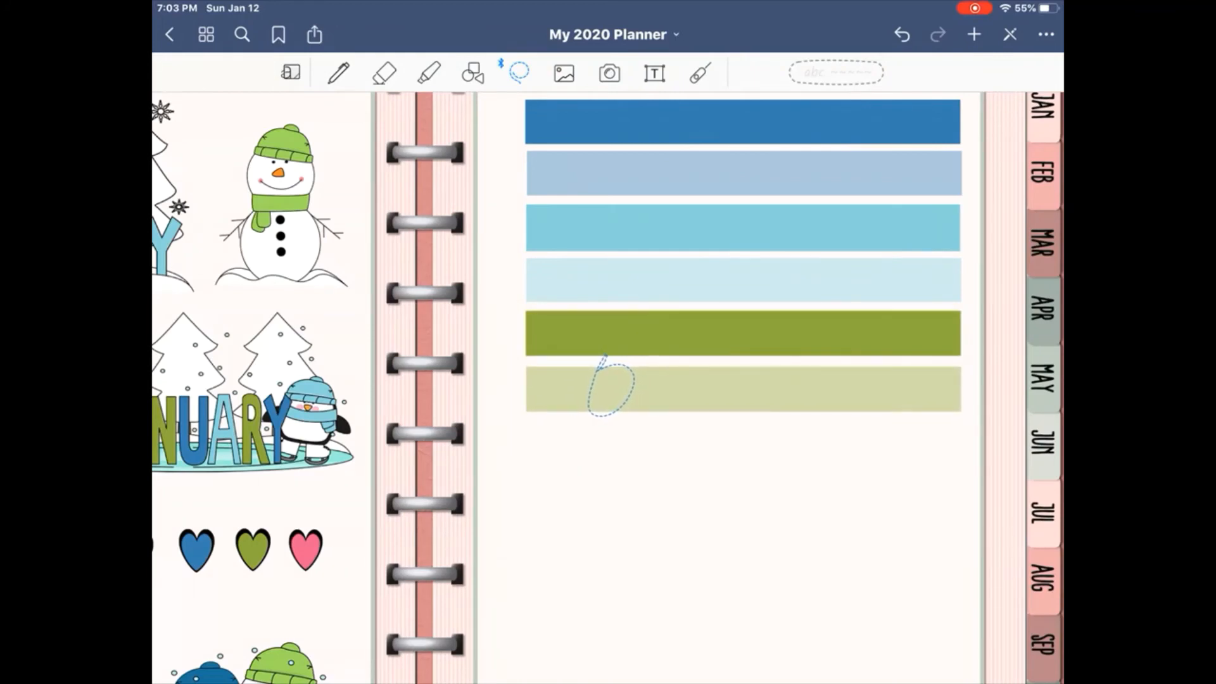
left_click(608, 472)
scroll(608, 388, "down", 4)
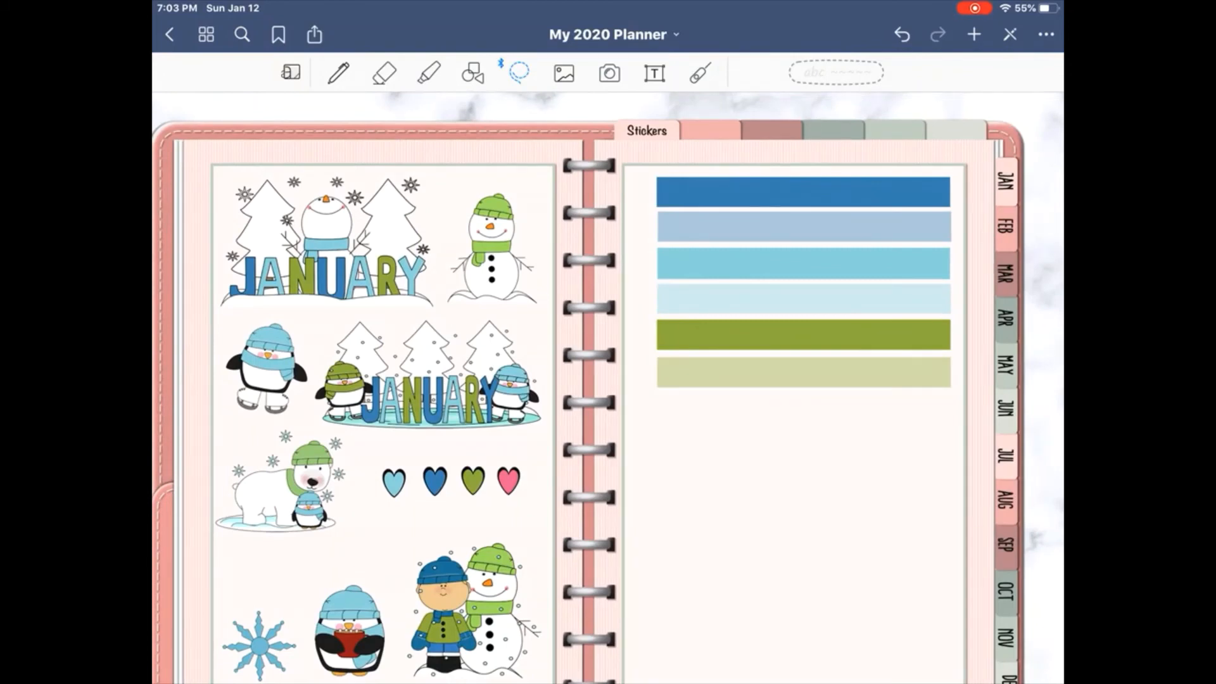
mouse_move(722, 378)
left_mouse_down()
mouse_move(722, 422)
mouse_move(696, 456)
mouse_move(731, 390)
left_mouse_up()
left_click(734, 463)
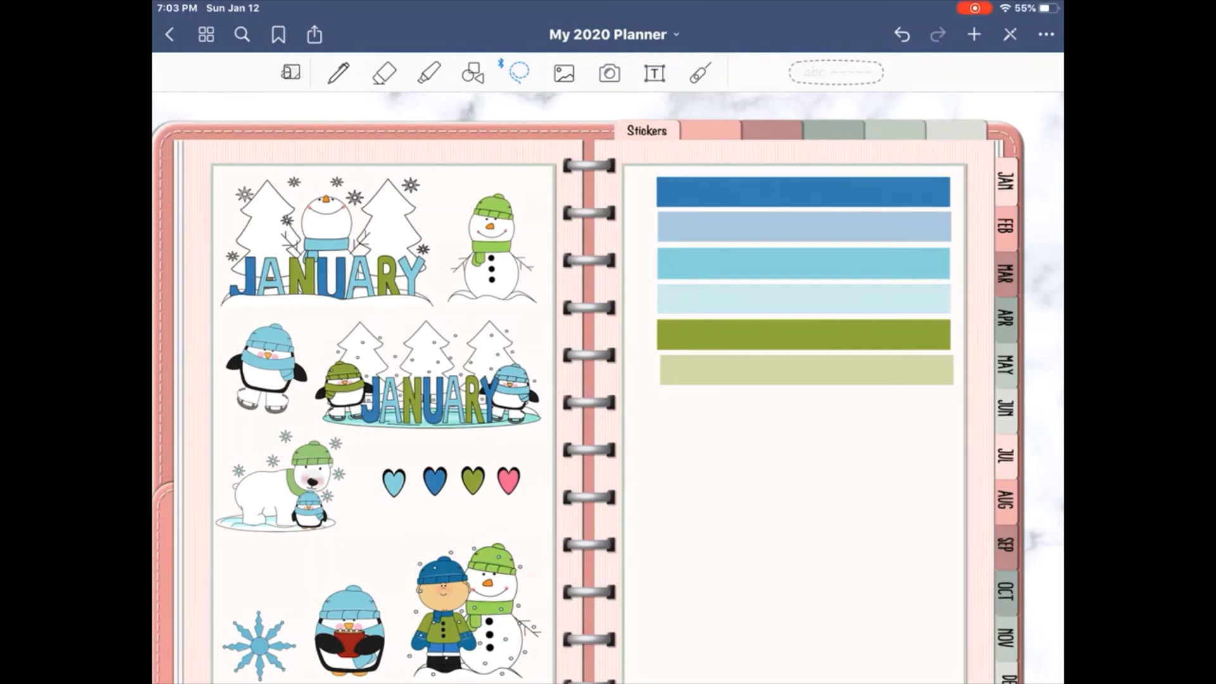
- Lasso all six color strips together and copy them
mouse_move(709, 172)
left_mouse_down()
mouse_move(747, 374)
mouse_move(728, 171)
left_mouse_up()
left_click(859, 142)
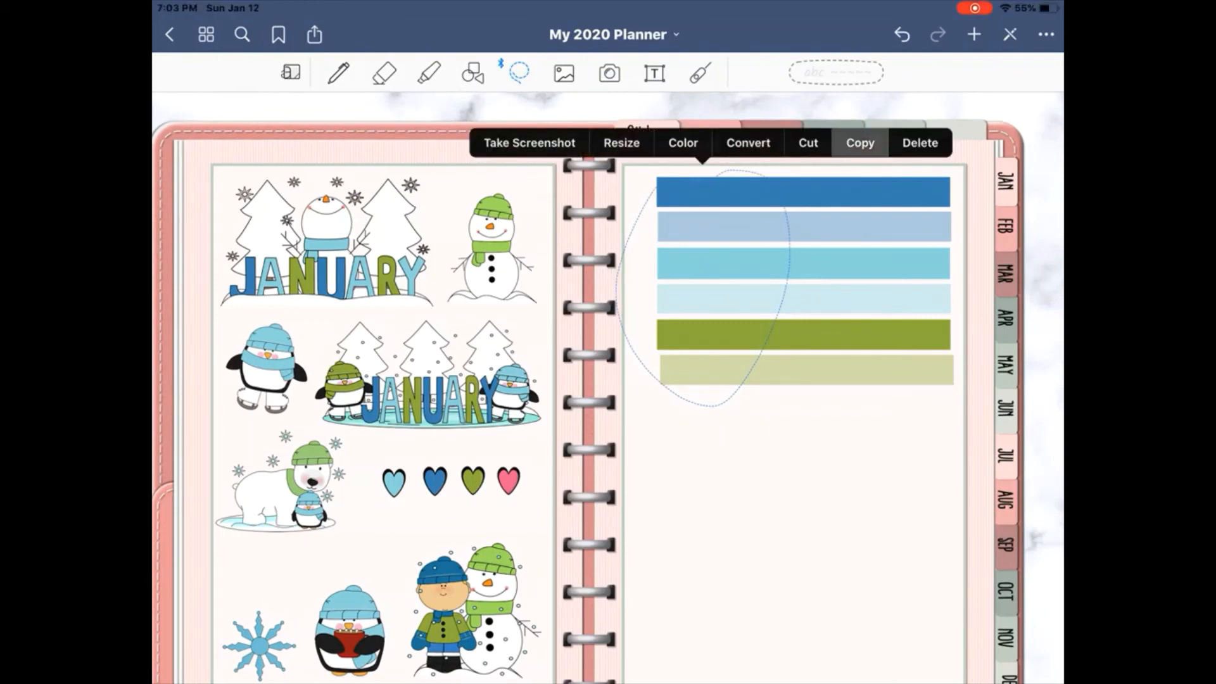
left_click(779, 482)
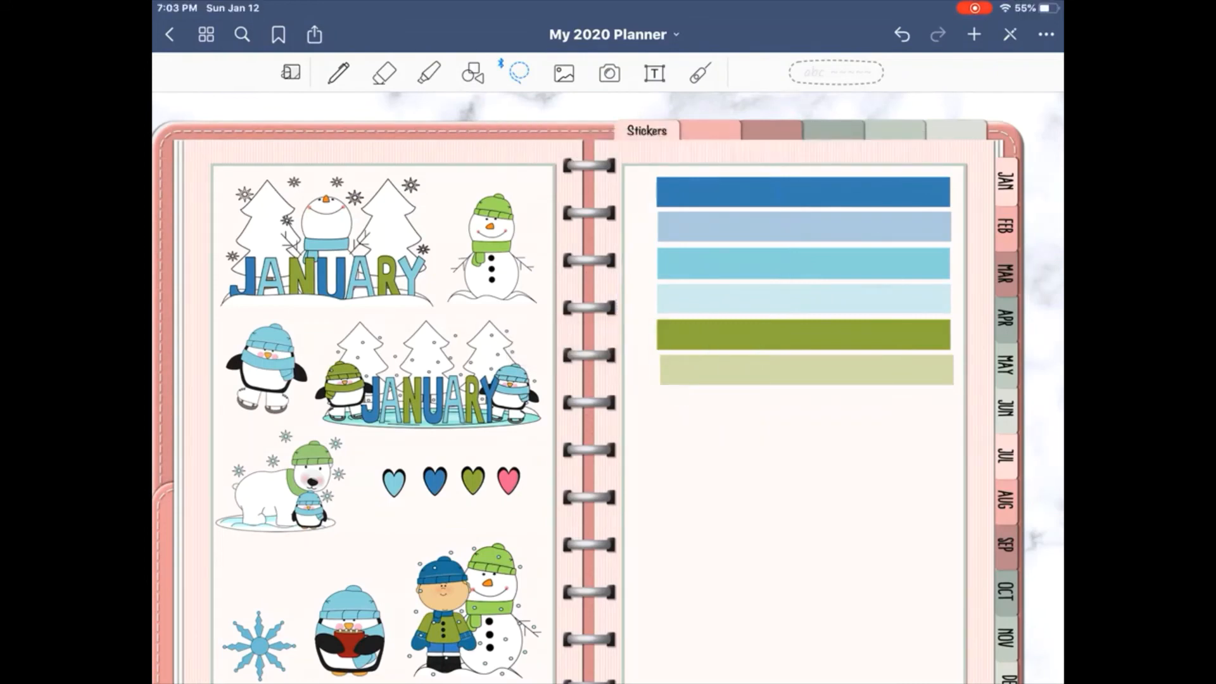
- Open the planner's January link, view the January 20–26 spread, and go to the January 13–19 weekly spread
left_click(1004, 181)
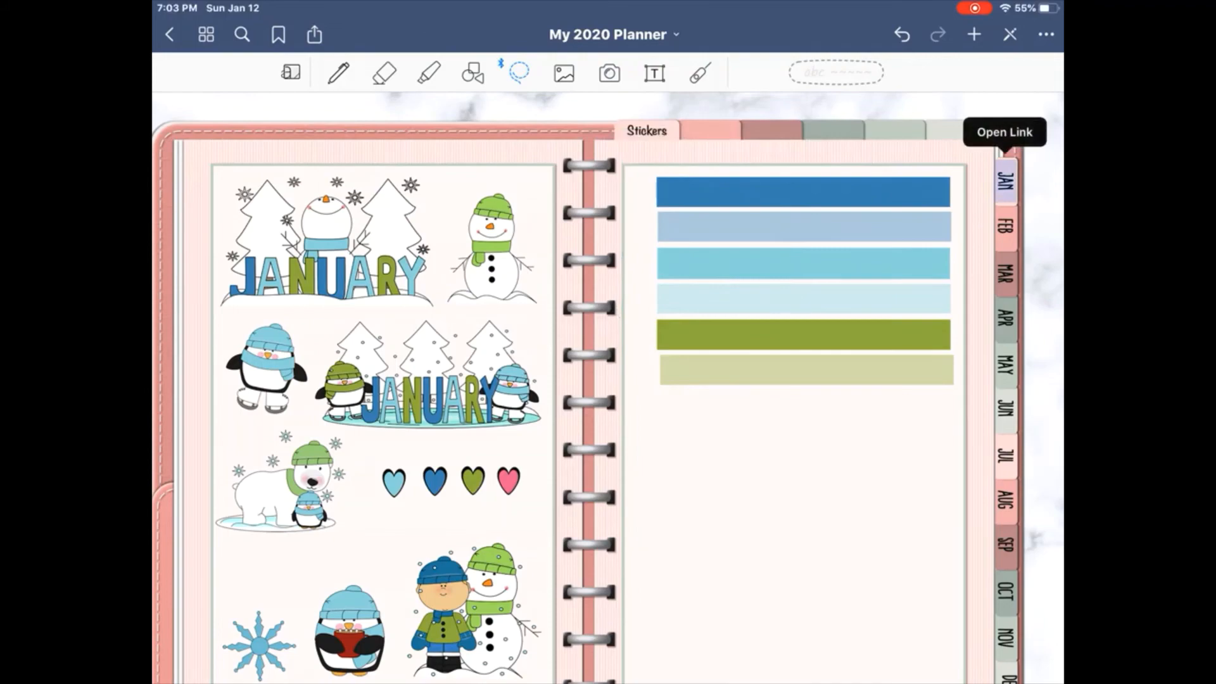
left_click(1004, 131)
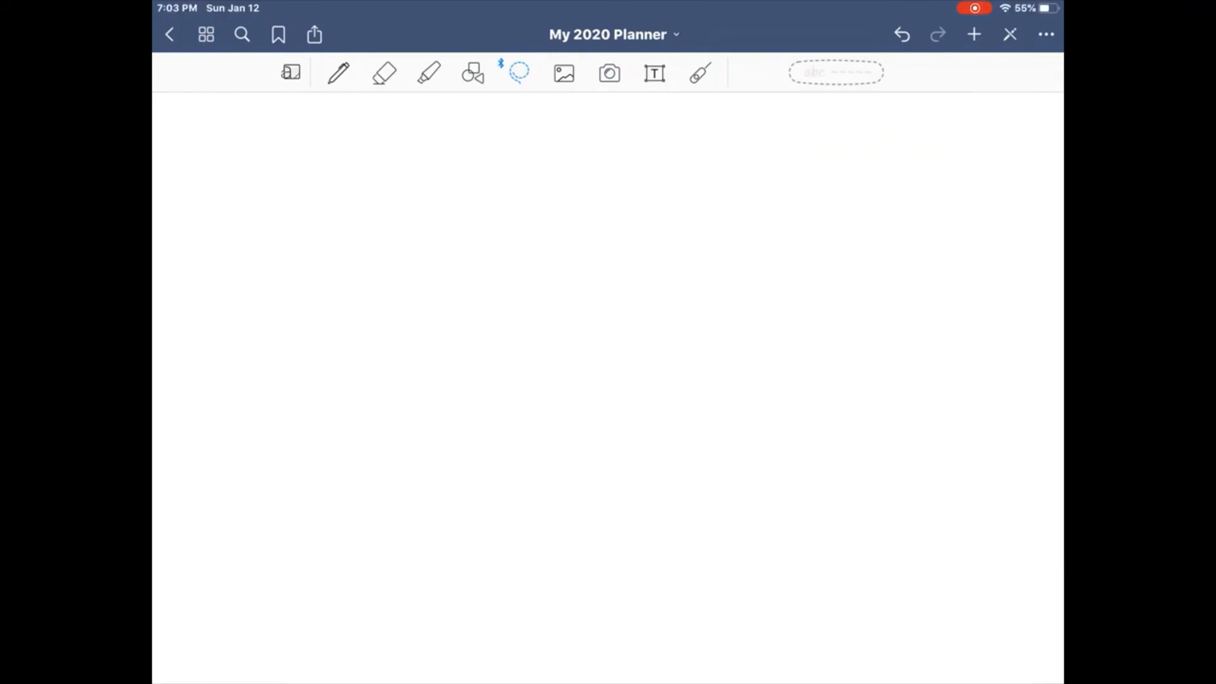
scroll(608, 388, "right", 5)
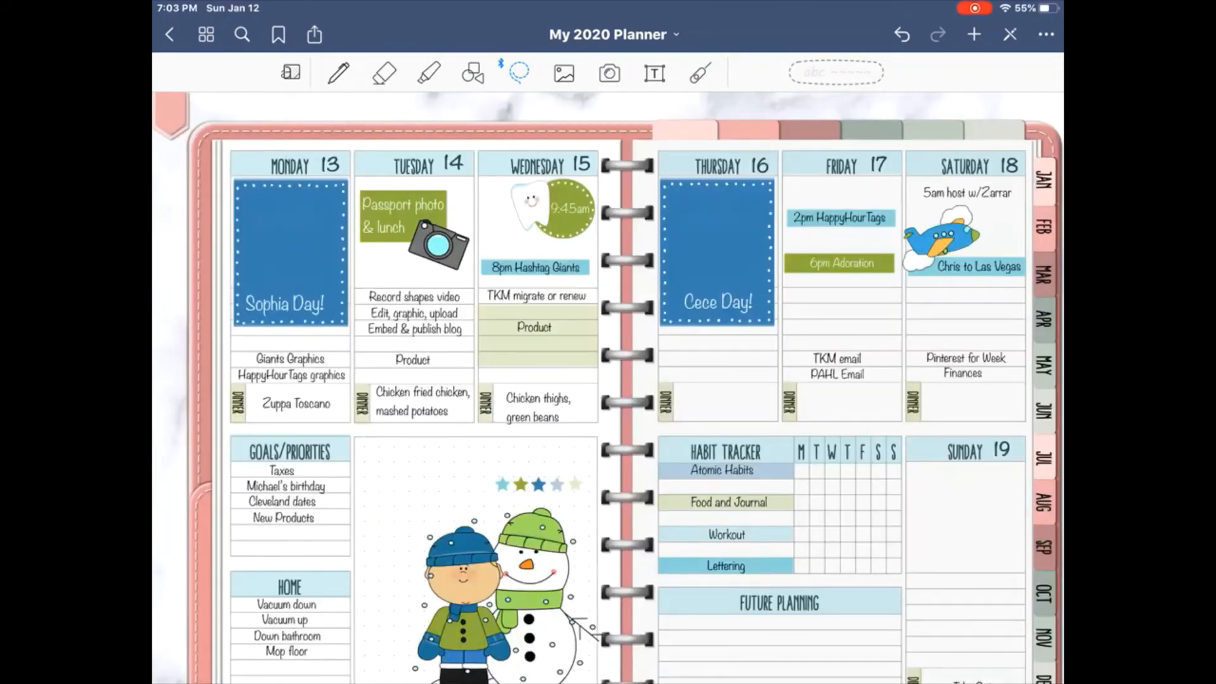
scroll(607, 388, "right", 5)
scroll(608, 387, "up", 3)
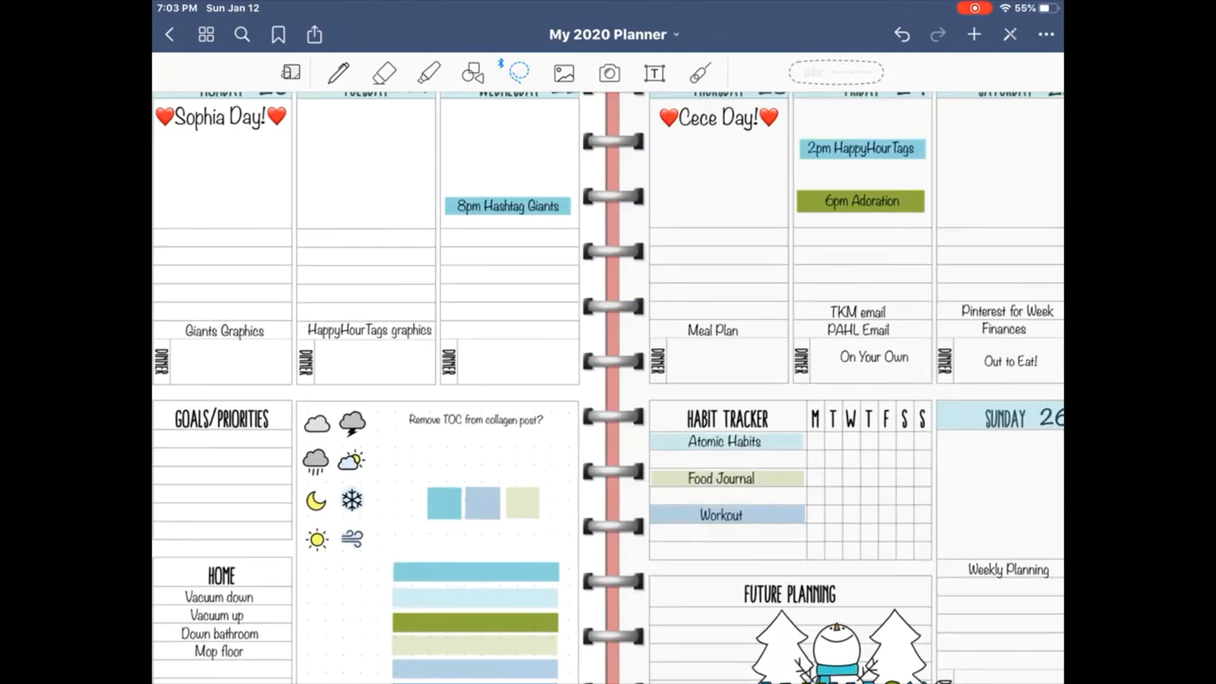
scroll(608, 387, "down", 2)
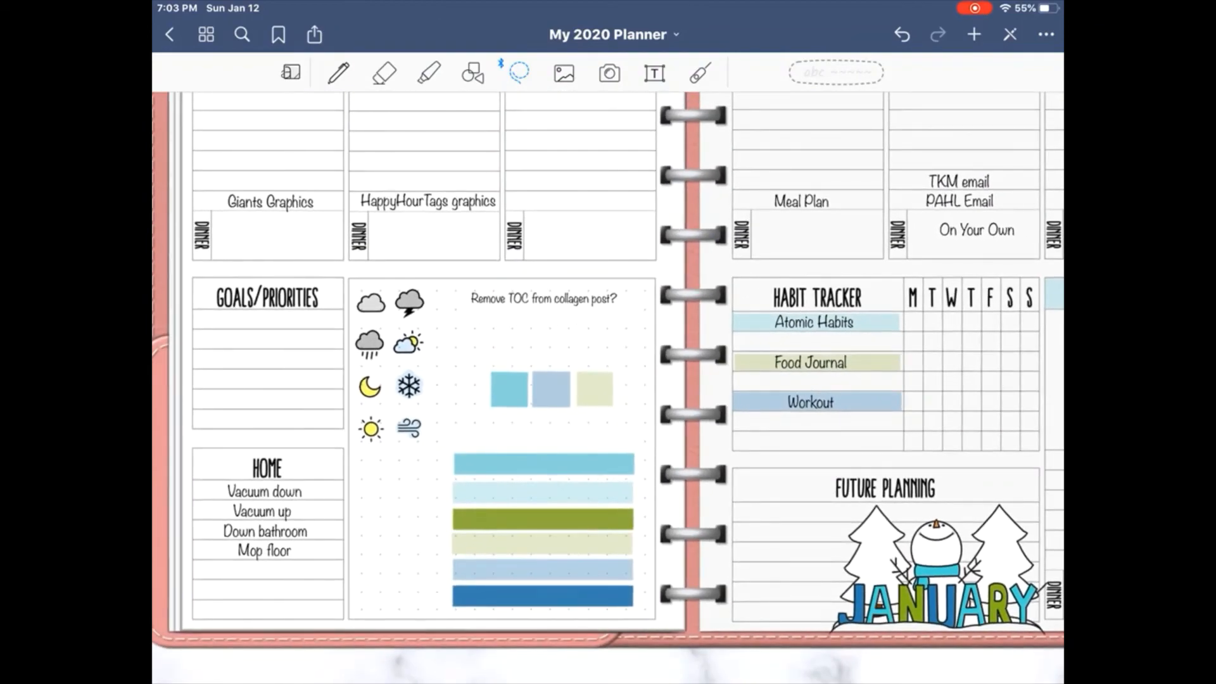
scroll(607, 388, "down", 3)
scroll(608, 387, "left", 5)
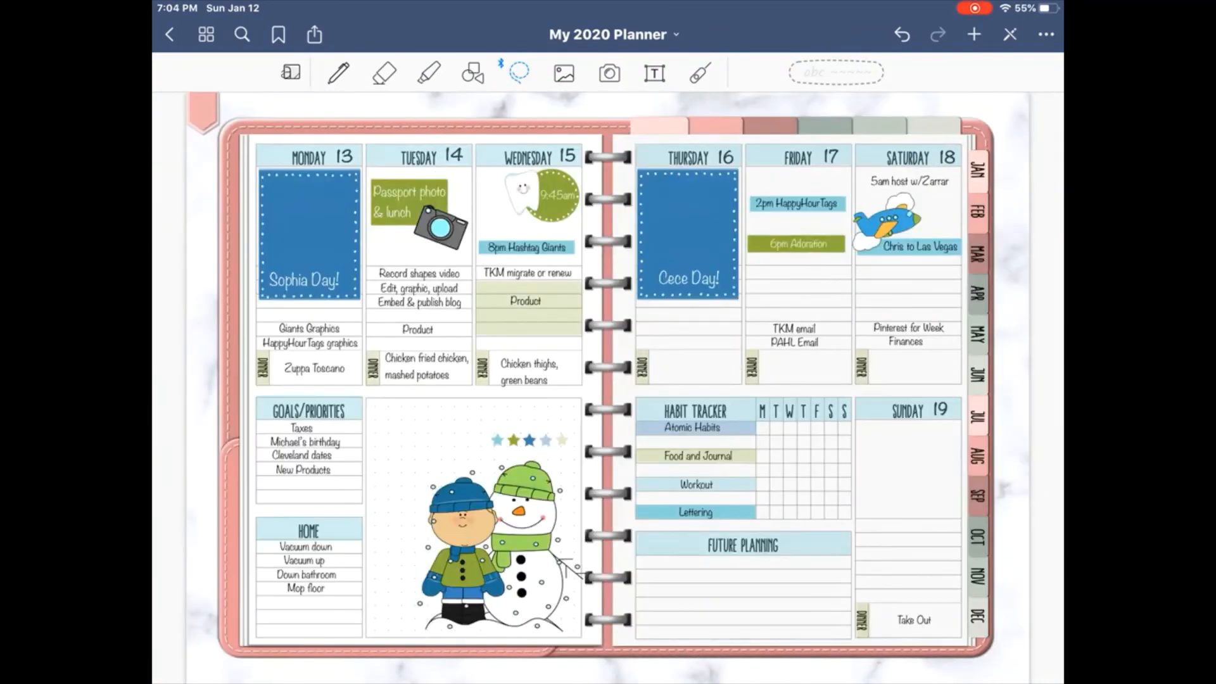
- Paste the six color strips into the dotted box beside Goals/Priorities and place them in its upper left corner
scroll(418, 443, "up", 3)
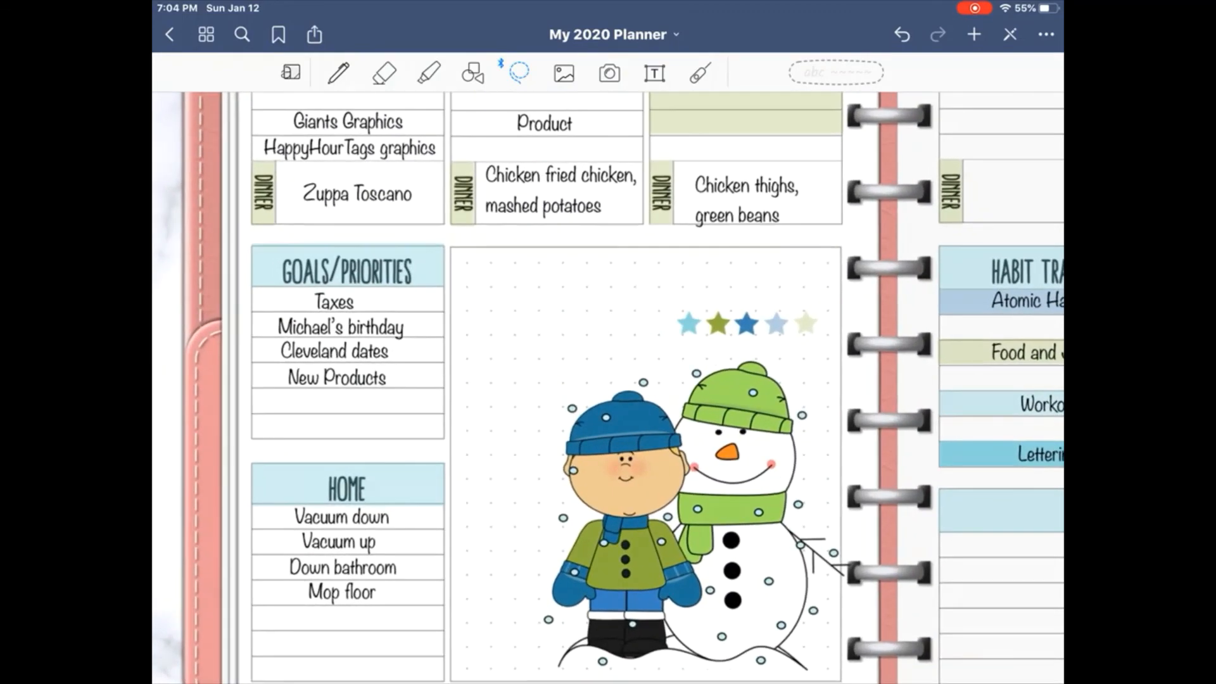
left_click(515, 302)
left_click(540, 274)
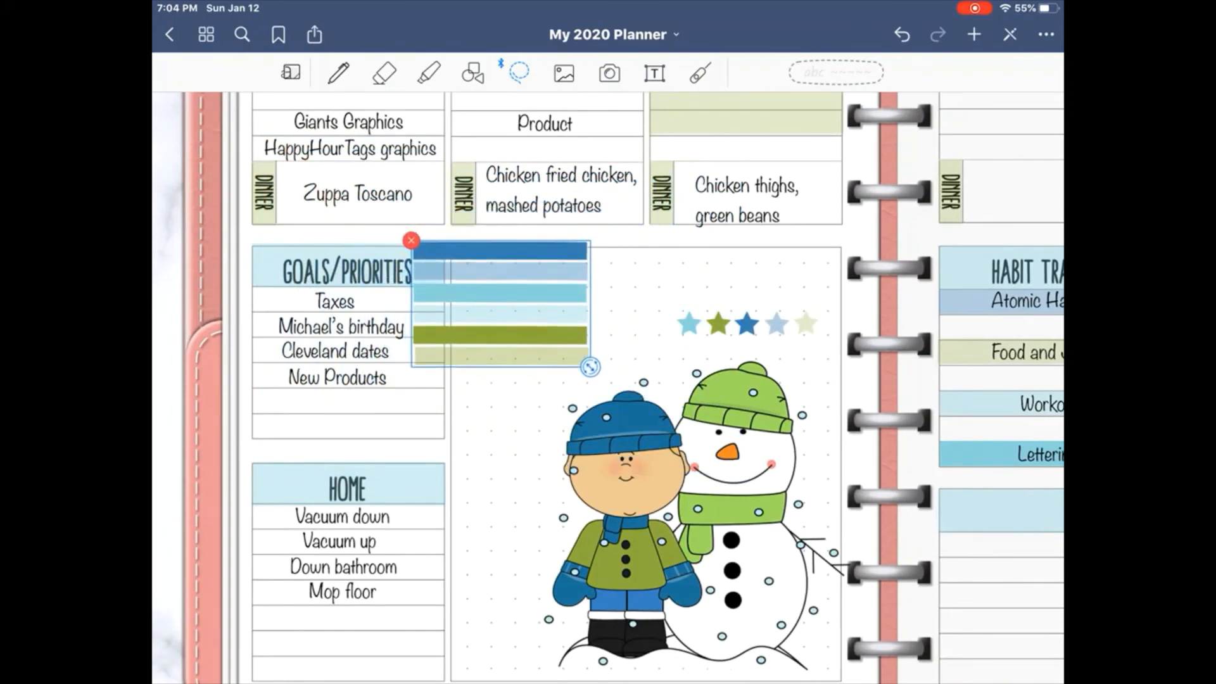
left_click_drag(500, 304, 544, 318)
left_click(507, 437)
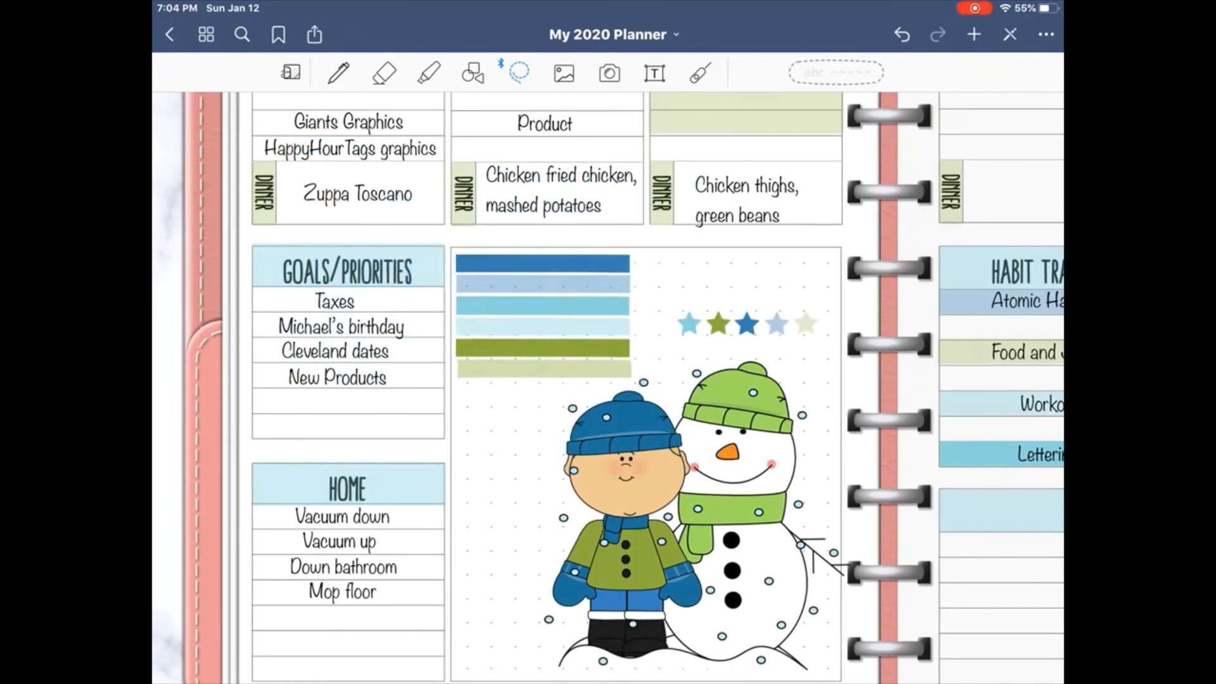
- Look over the habit tracker and the next two weekly spreads, then return to the January 13–19 spread
scroll(608, 388, "right", 10)
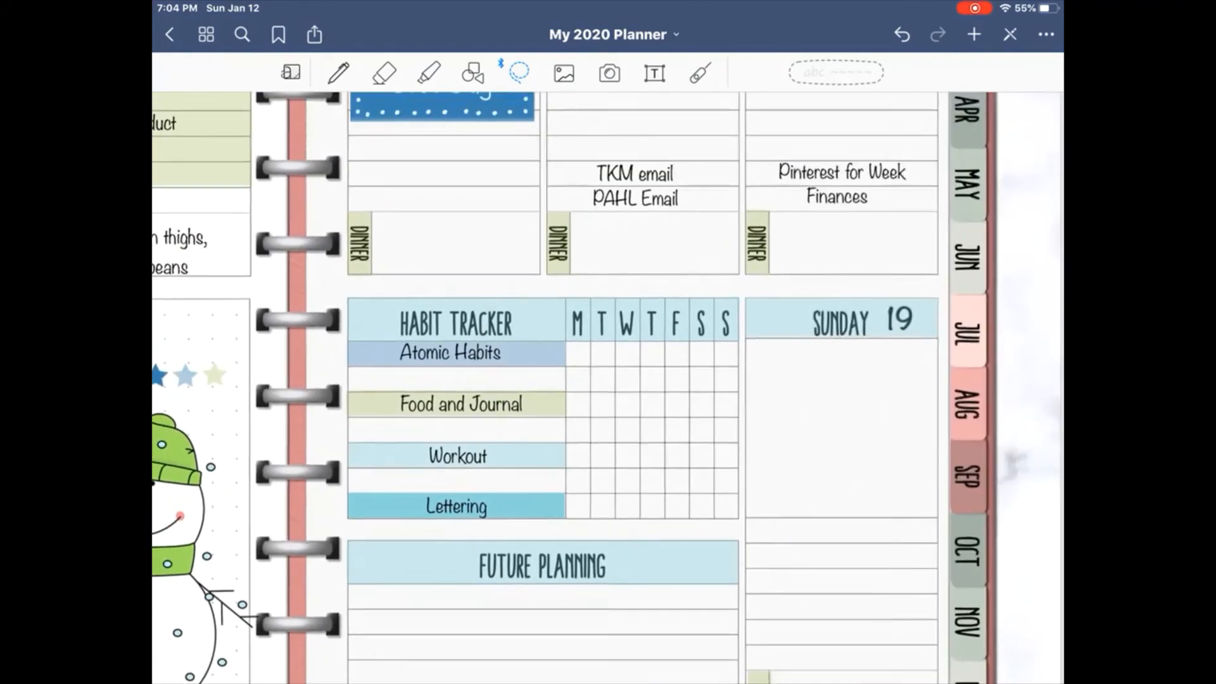
scroll(608, 388, "down", 5)
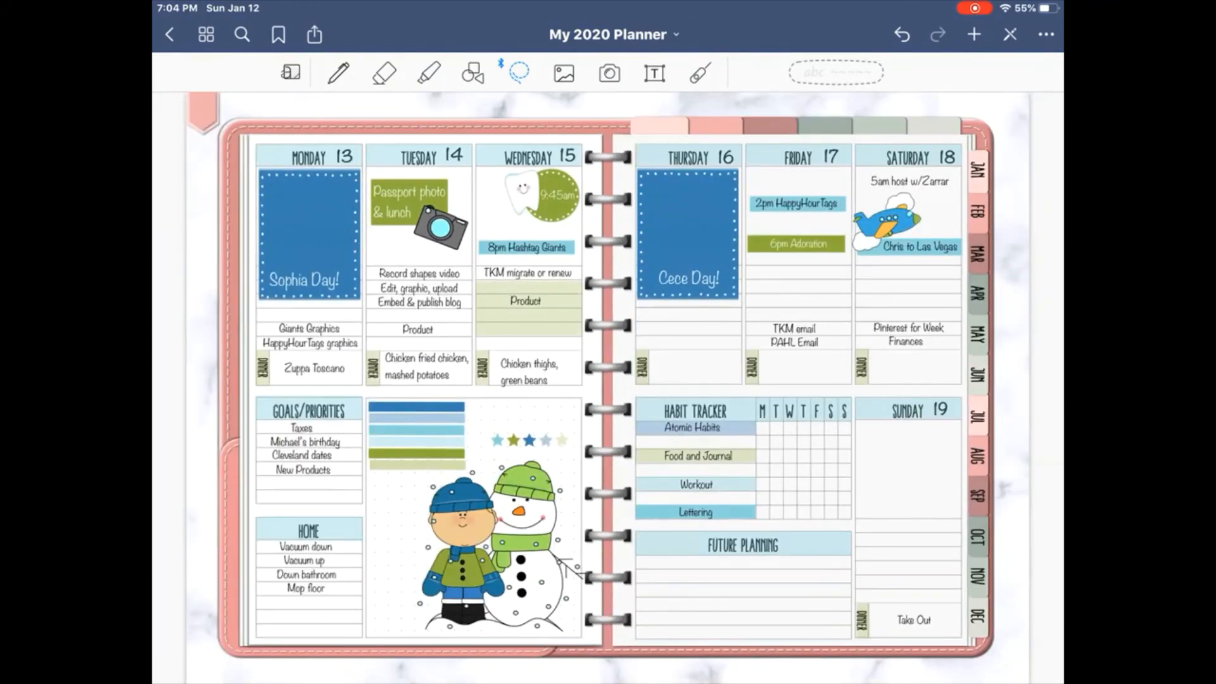
scroll(608, 388, "right", 10)
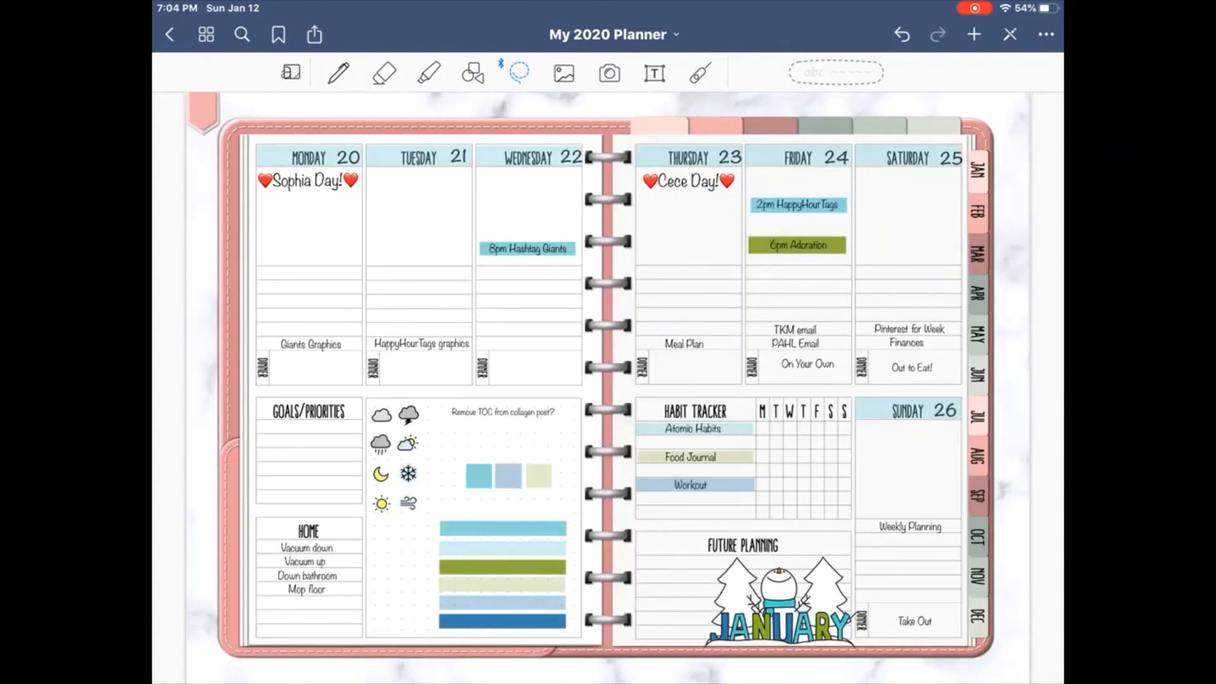
scroll(608, 388, "right", 10)
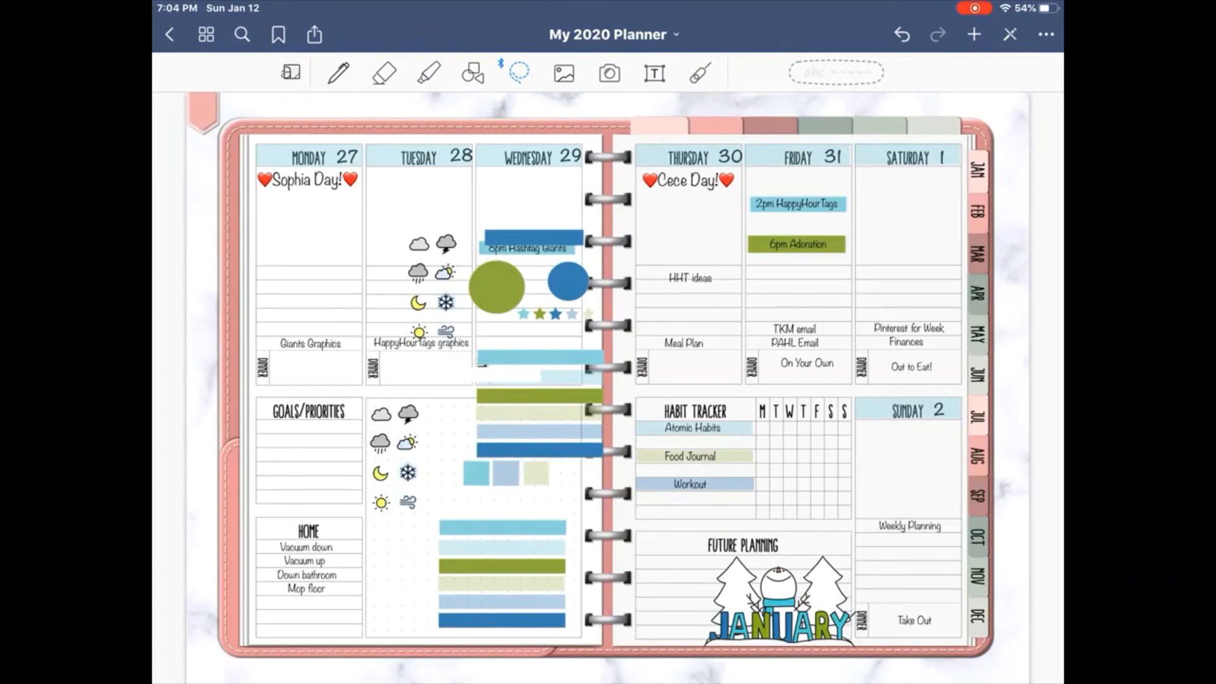
scroll(608, 386, "left", 5)
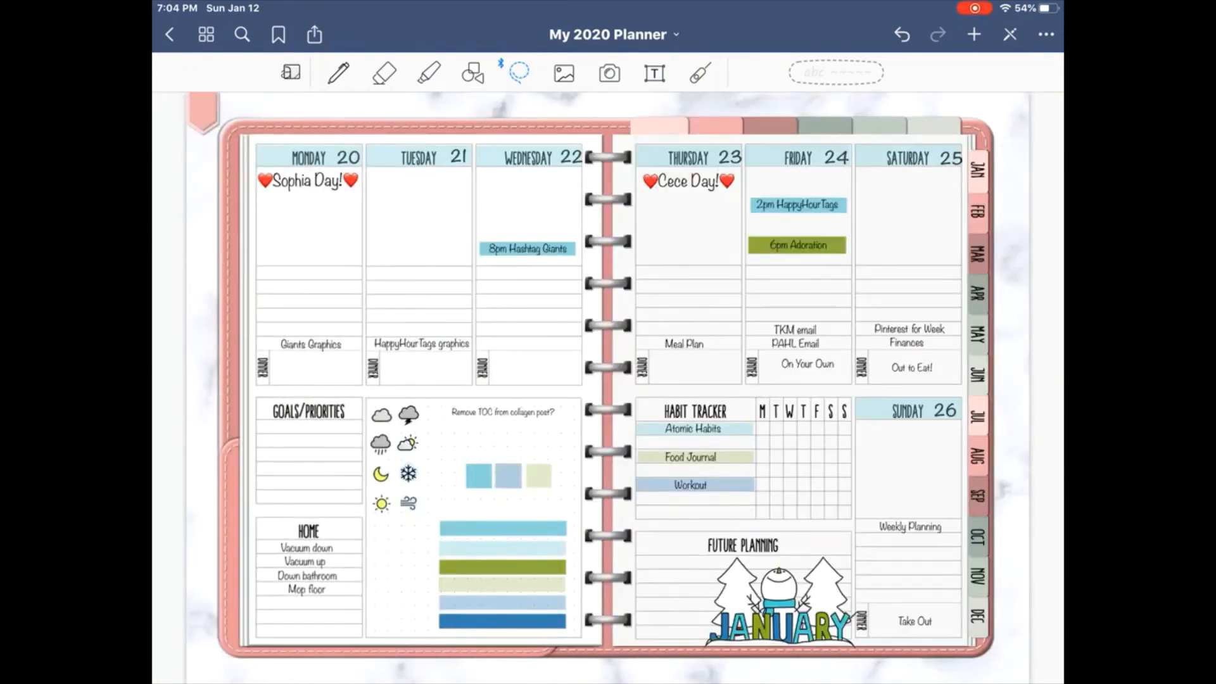
scroll(607, 386, "left", 5)
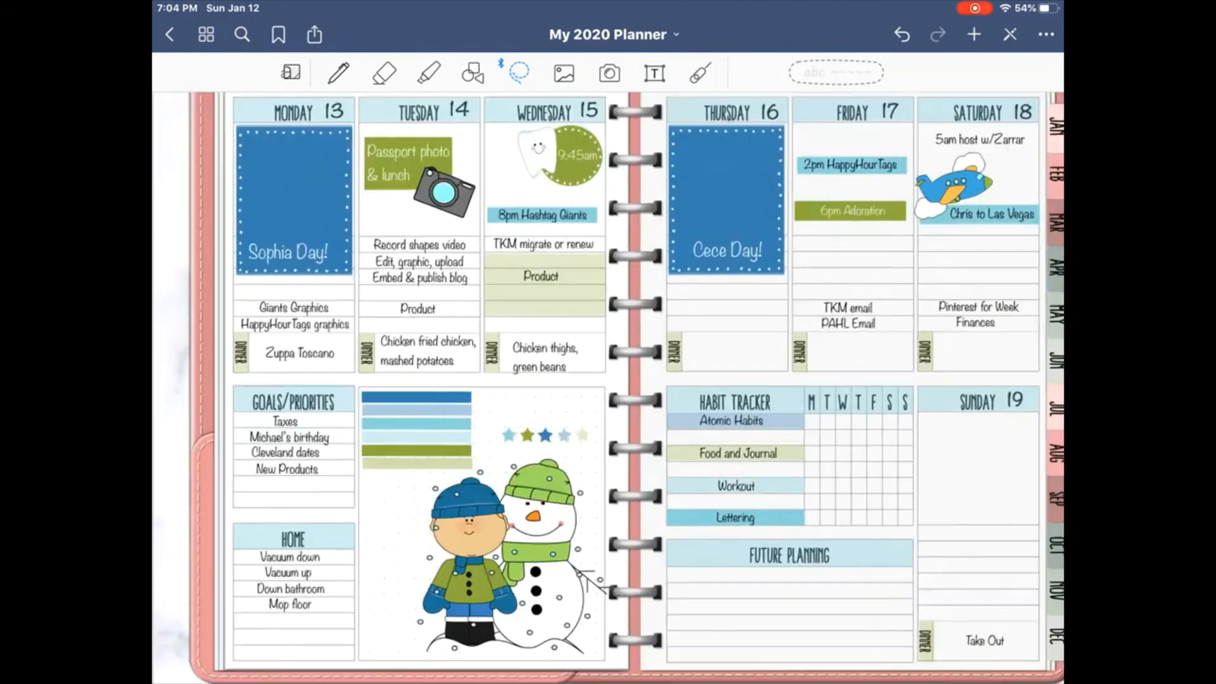
- Move the dark blue strip above the row of stars and reshape it with the Image tool into a roughly square block
scroll(361, 514, "up", 5)
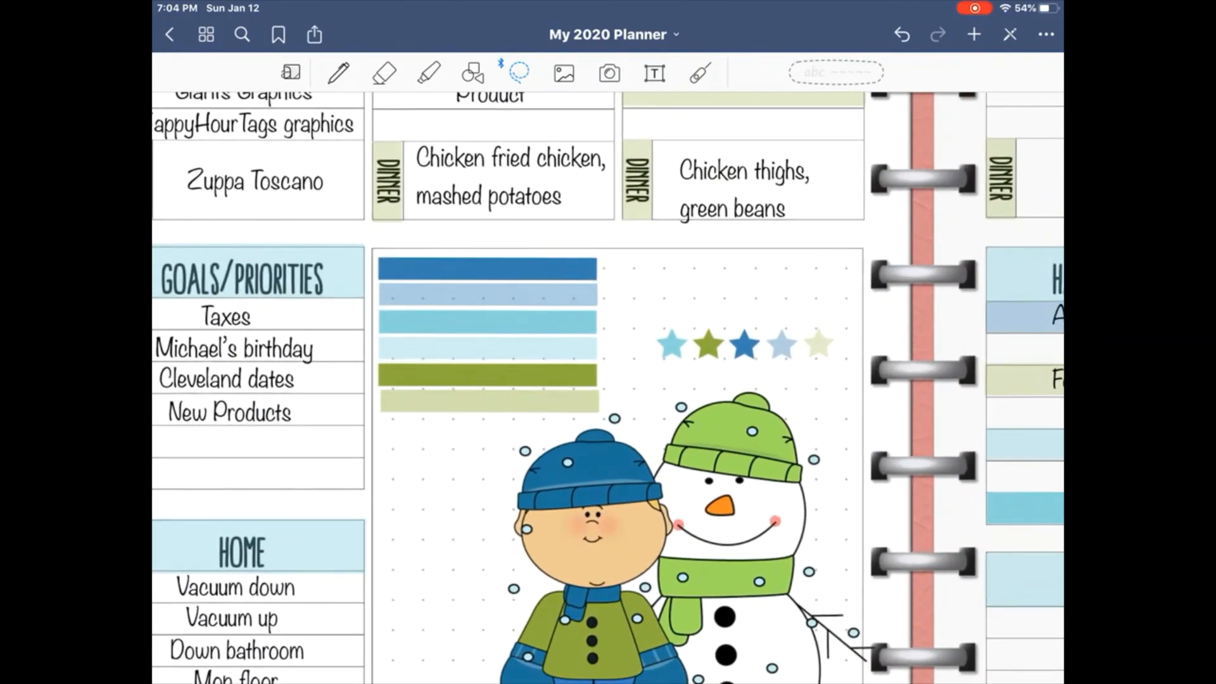
left_click_drag(488, 269, 723, 265)
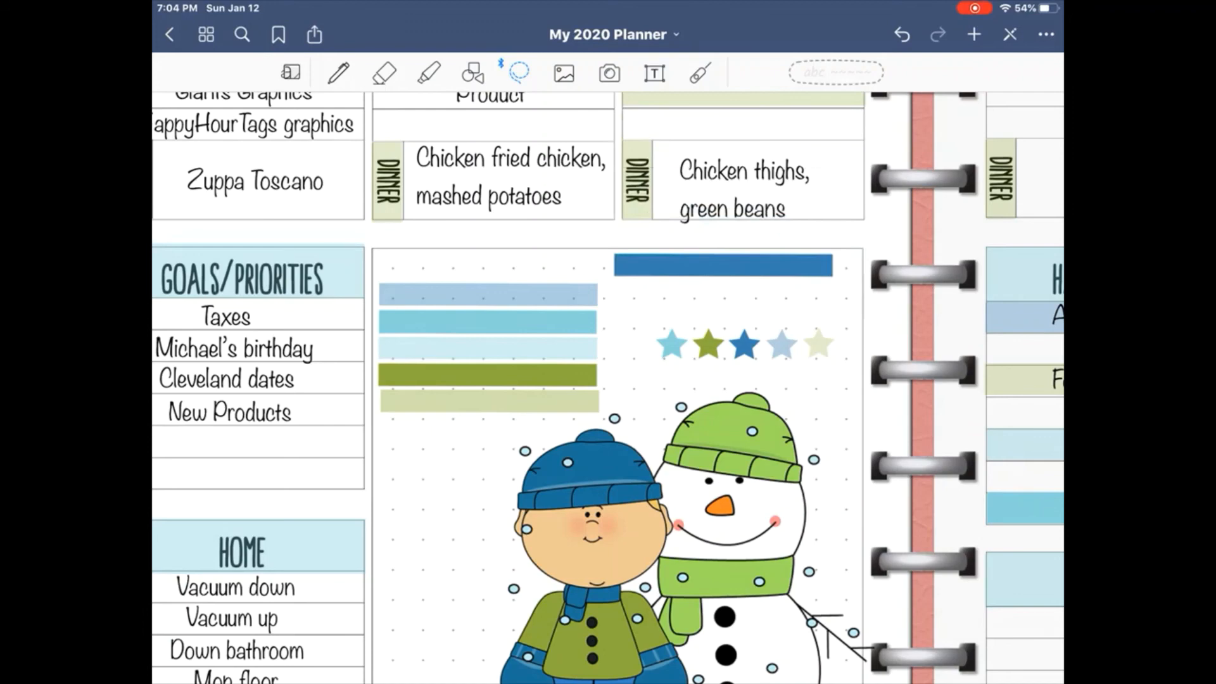
left_click(564, 73)
left_click(723, 264)
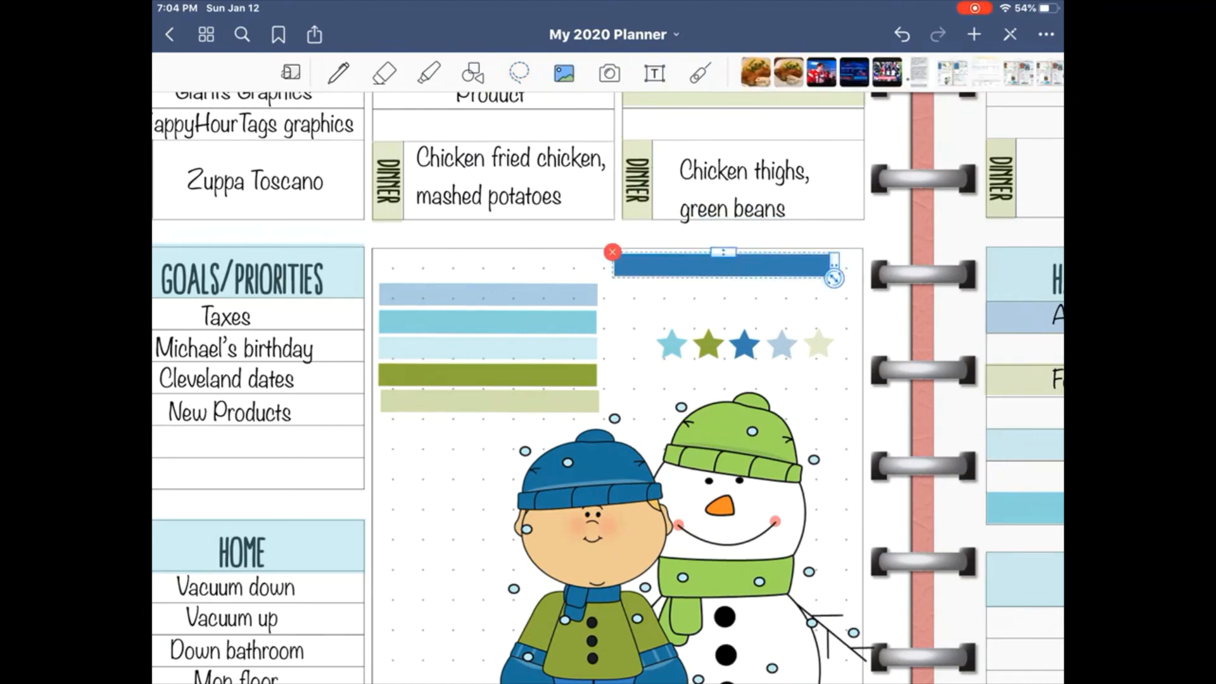
left_click_drag(723, 252, 723, 230)
left_click_drag(833, 264, 770, 306)
left_click(633, 285)
- Review the January 13–19 spread, compare it with the January 6–12 spread, and return
scroll(608, 387, "down", 5)
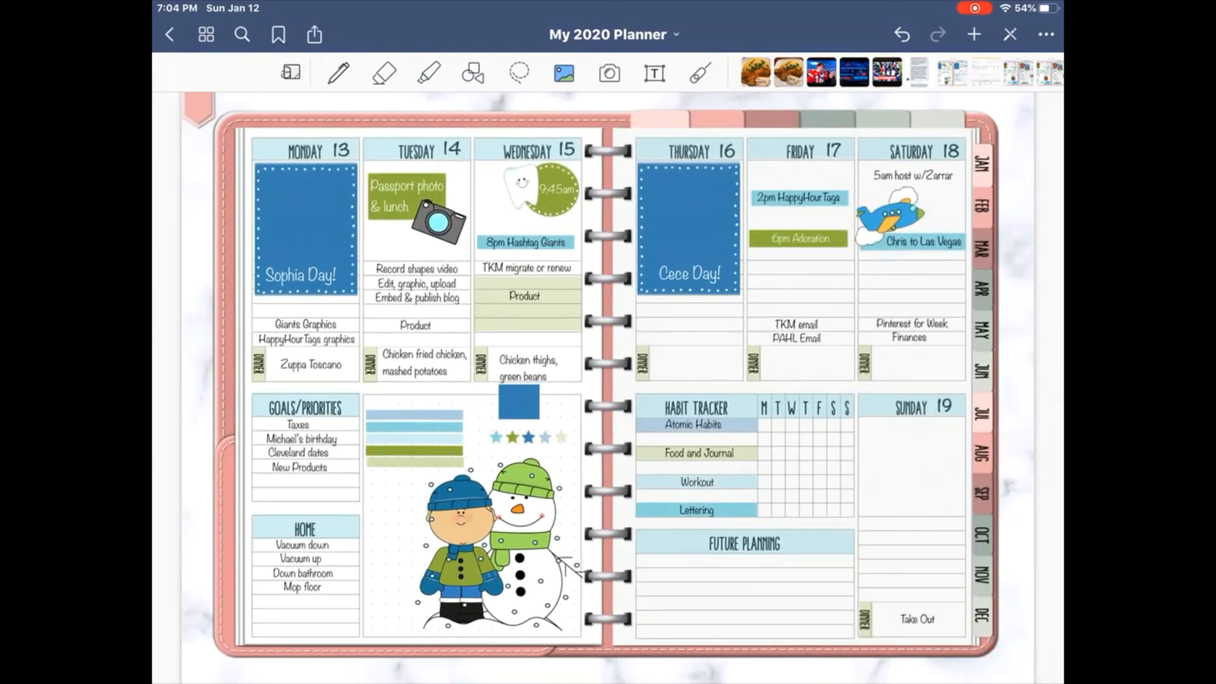
scroll(502, 512, "up", 5)
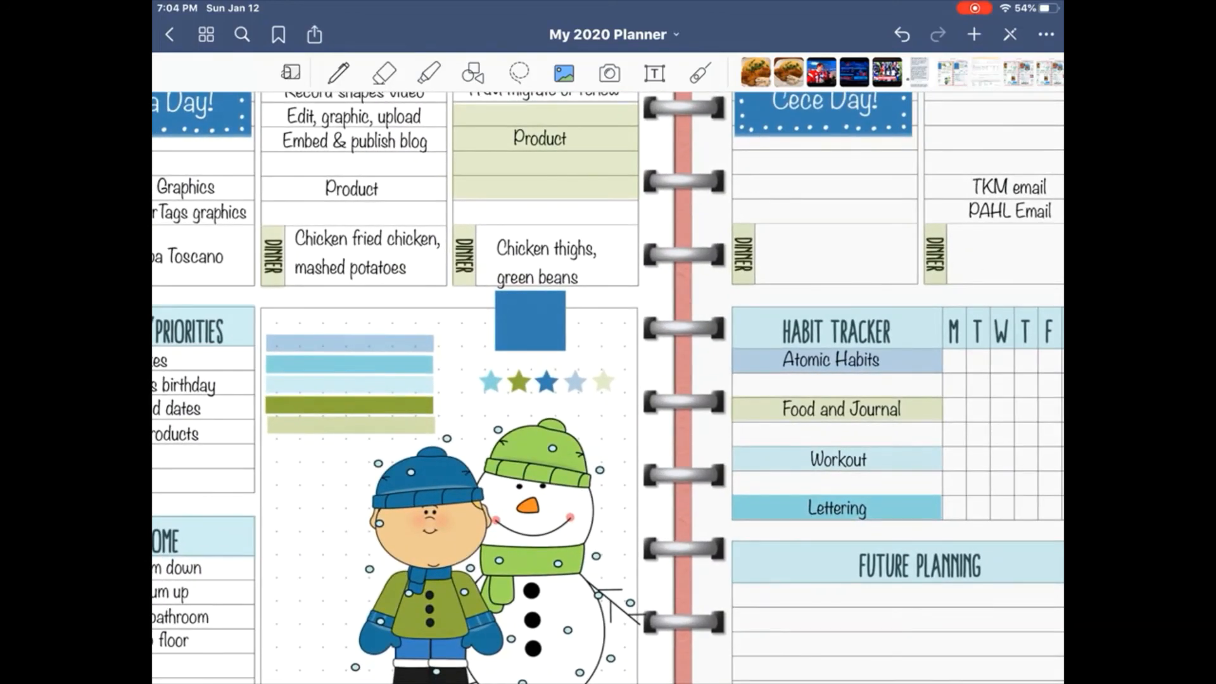
scroll(608, 388, "down", 5)
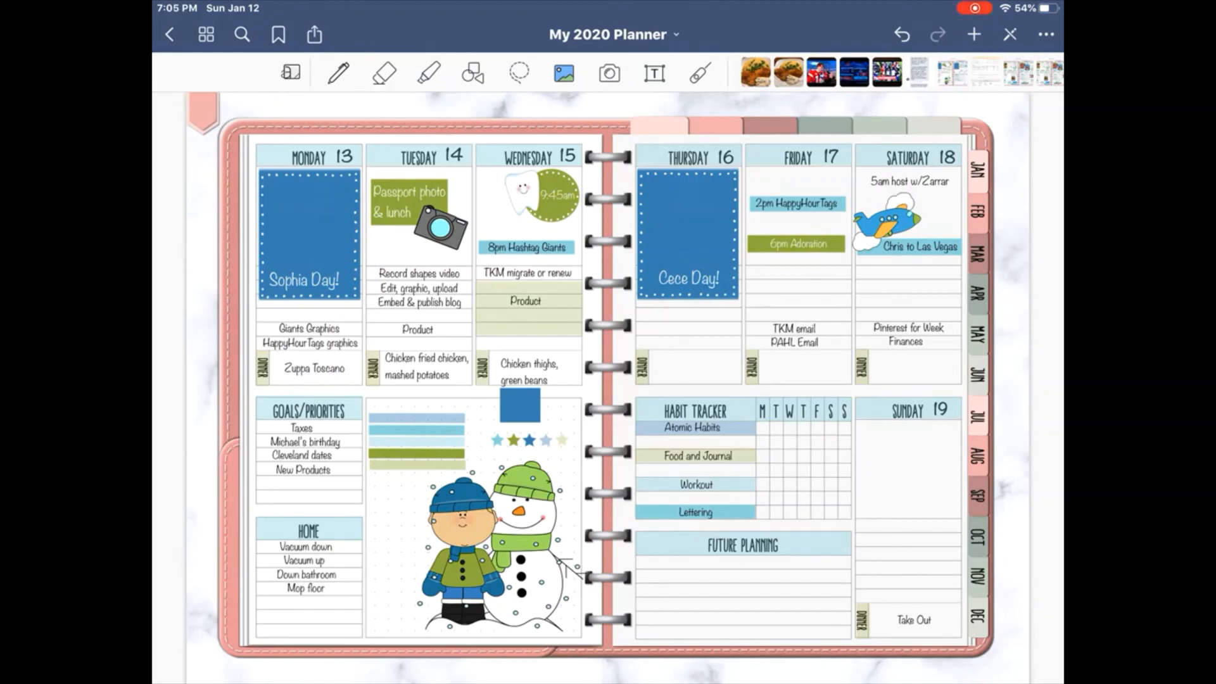
scroll(608, 388, "left", 5)
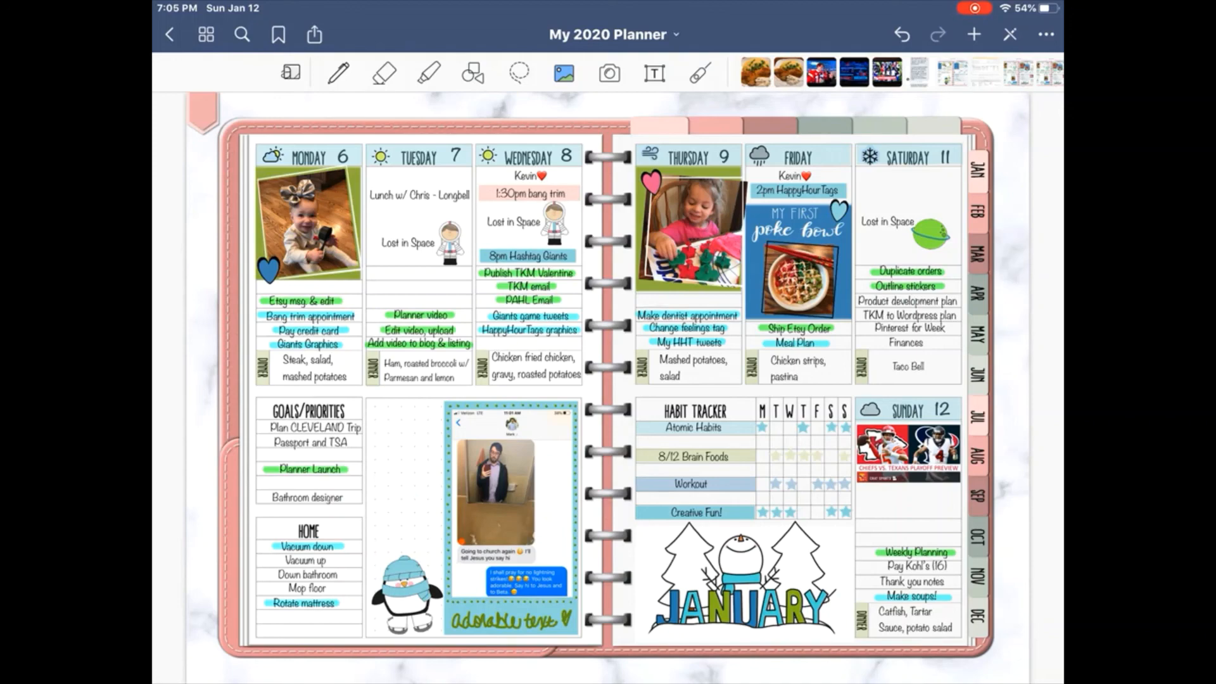
scroll(607, 388, "right", 5)
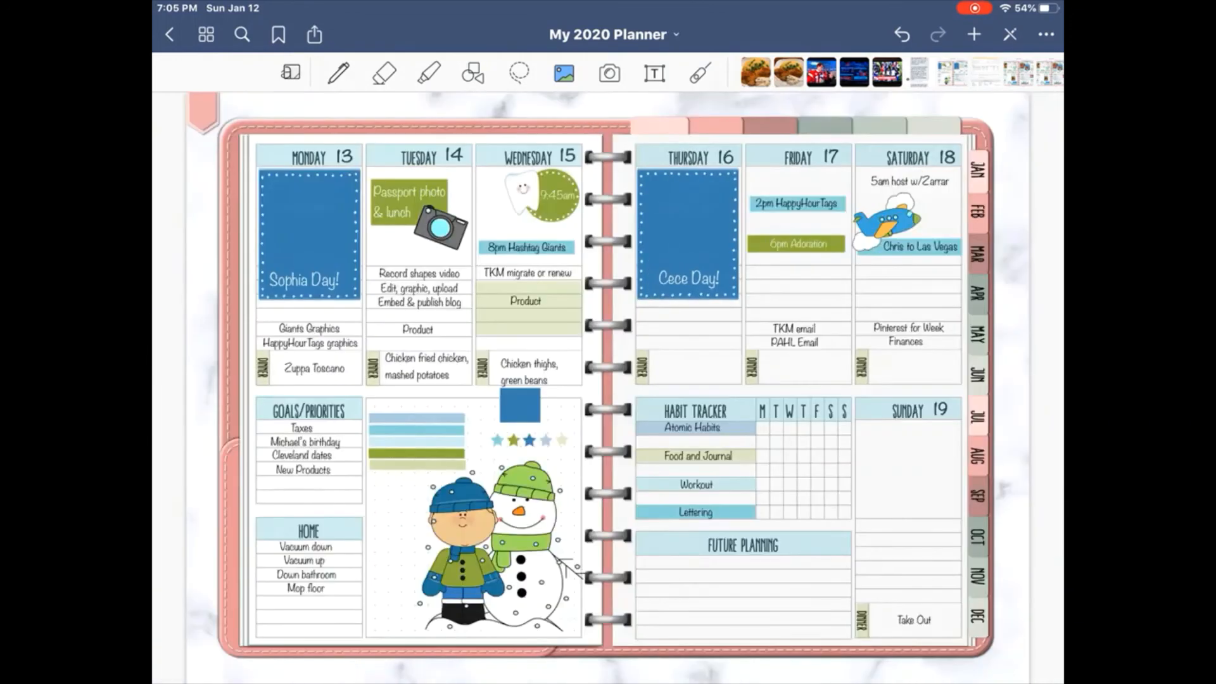